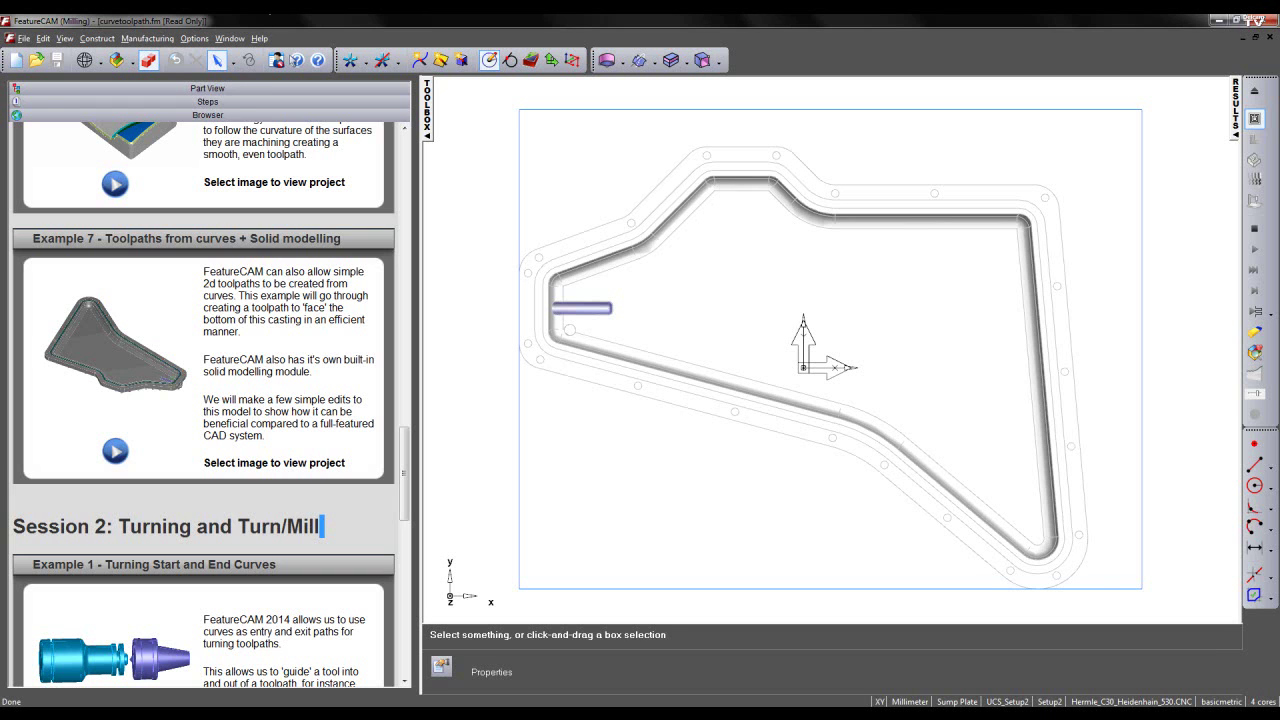
Display the part tree in a narrower side pane and activate Setup1 in an isometric view
left_click(230, 91)
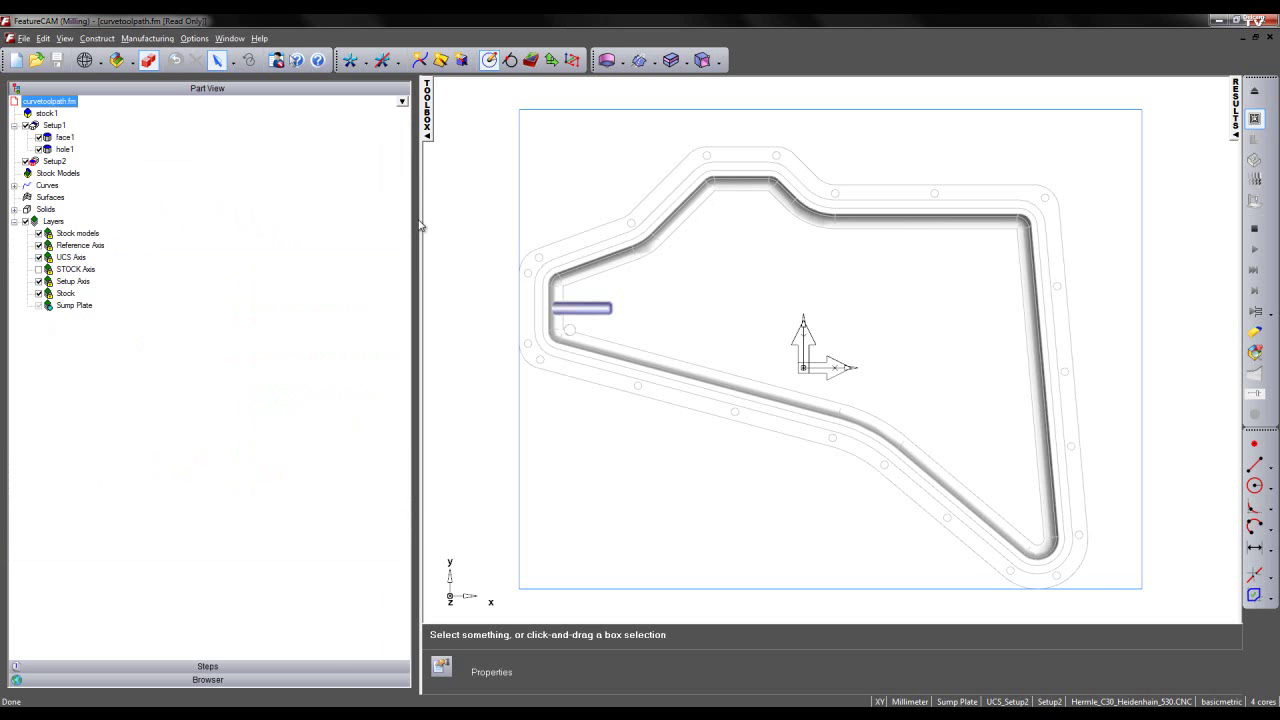
left_click_drag(421, 226, 184, 226)
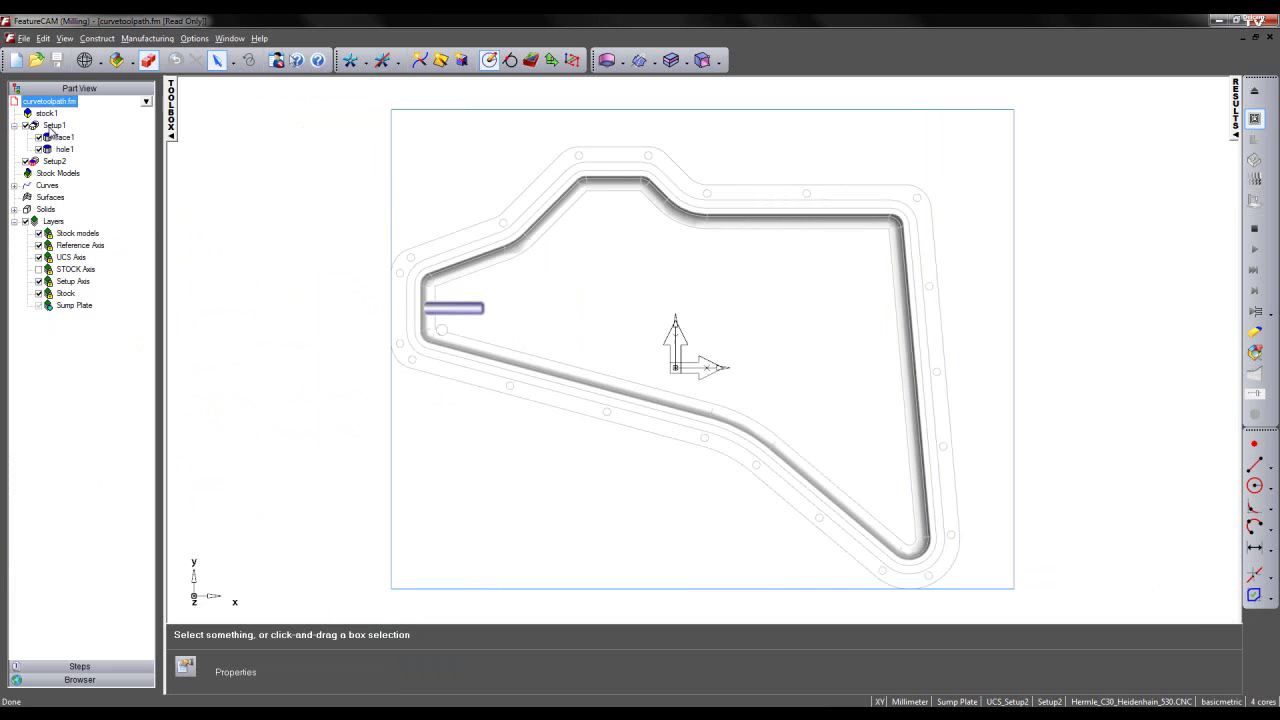
left_click(52, 126)
key("ctrl+1")
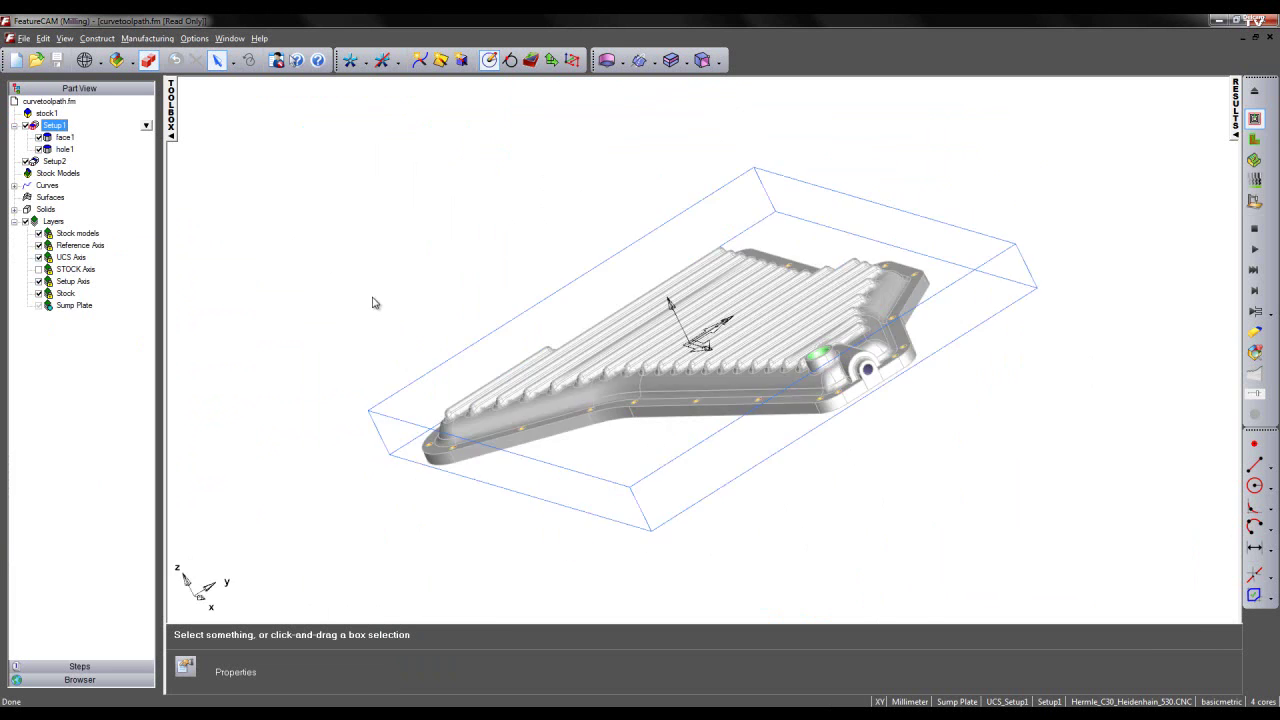
Select all green solid faces of the stepped hole in the round boss, matching them by colour
middle_click_drag(1004, 456, 994, 451)
scroll(993, 451, "up", 2)
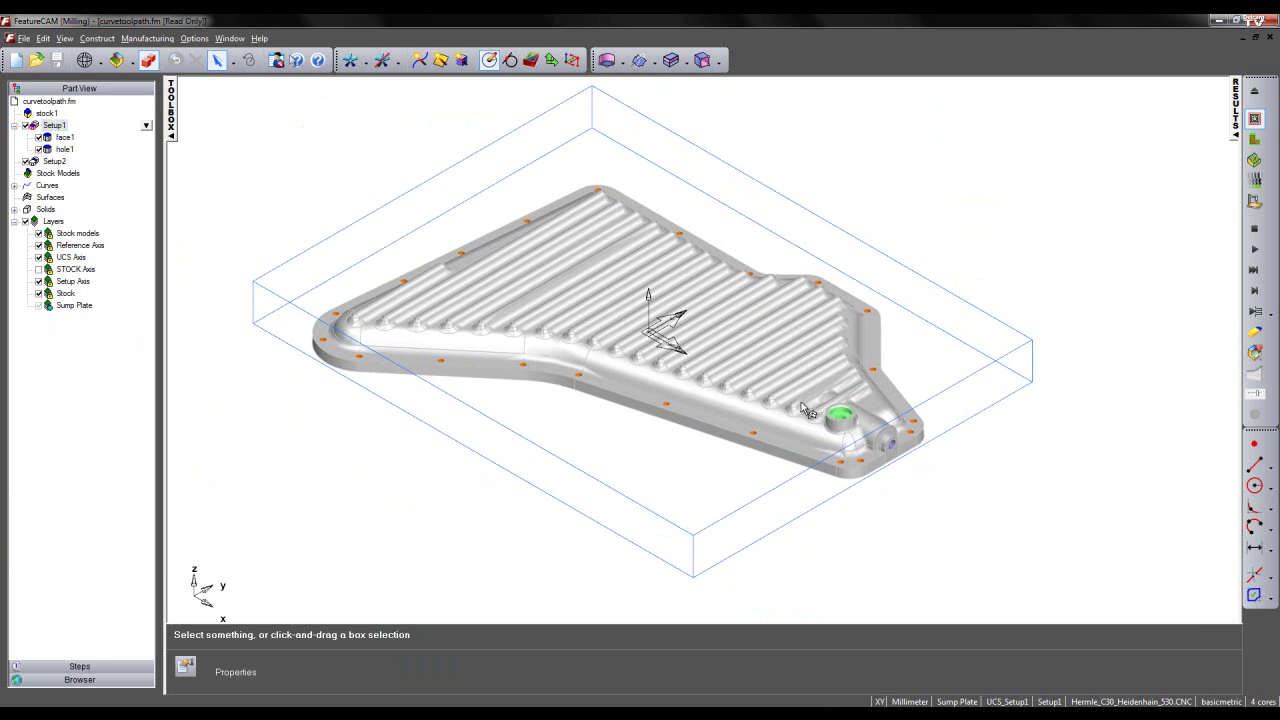
scroll(880, 461, "up", 5)
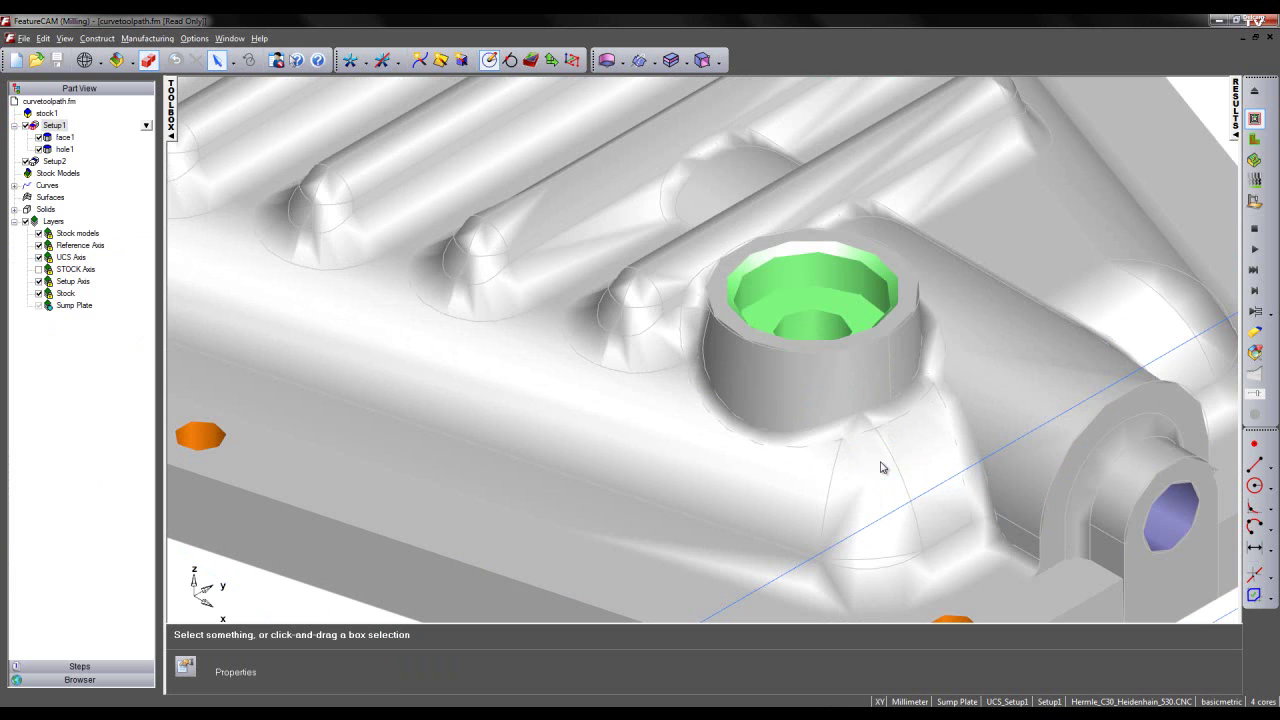
scroll(881, 467, "down", 2)
scroll(903, 302, "up", 1)
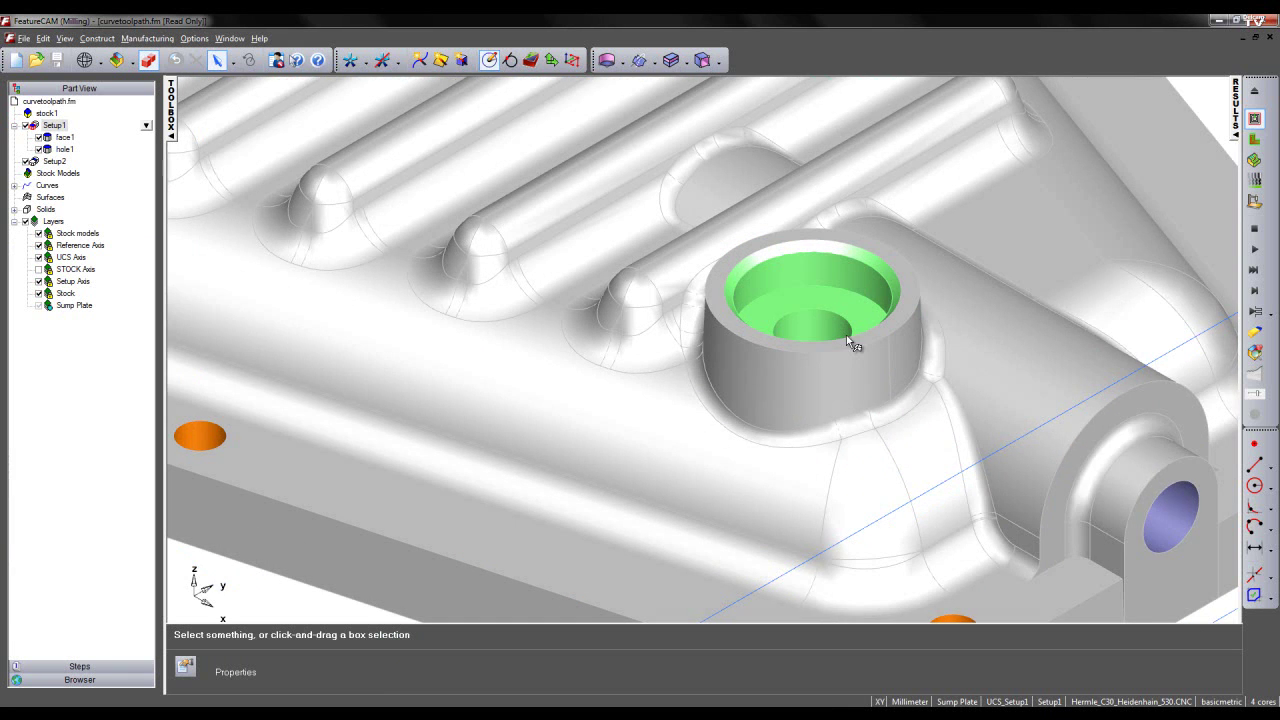
scroll(866, 300, "up", 3)
middle_click_drag(866, 294, 616, 395, "shift")
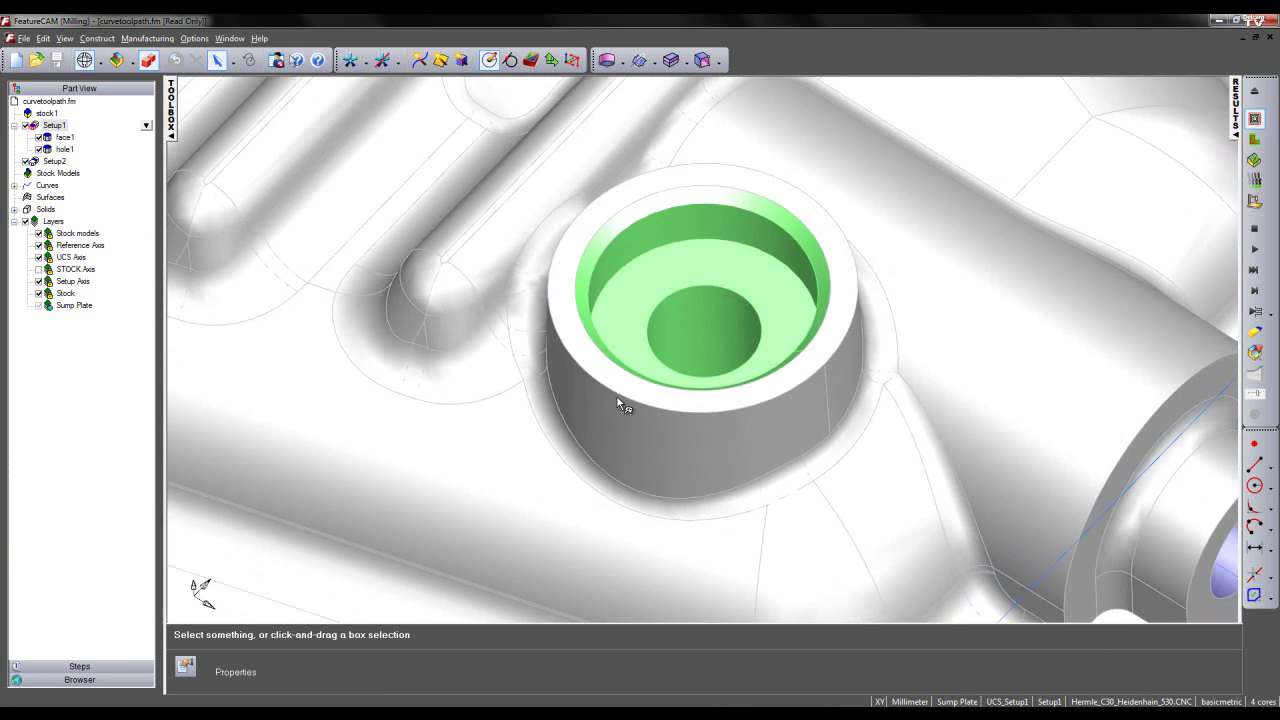
scroll(698, 327, "down", 3)
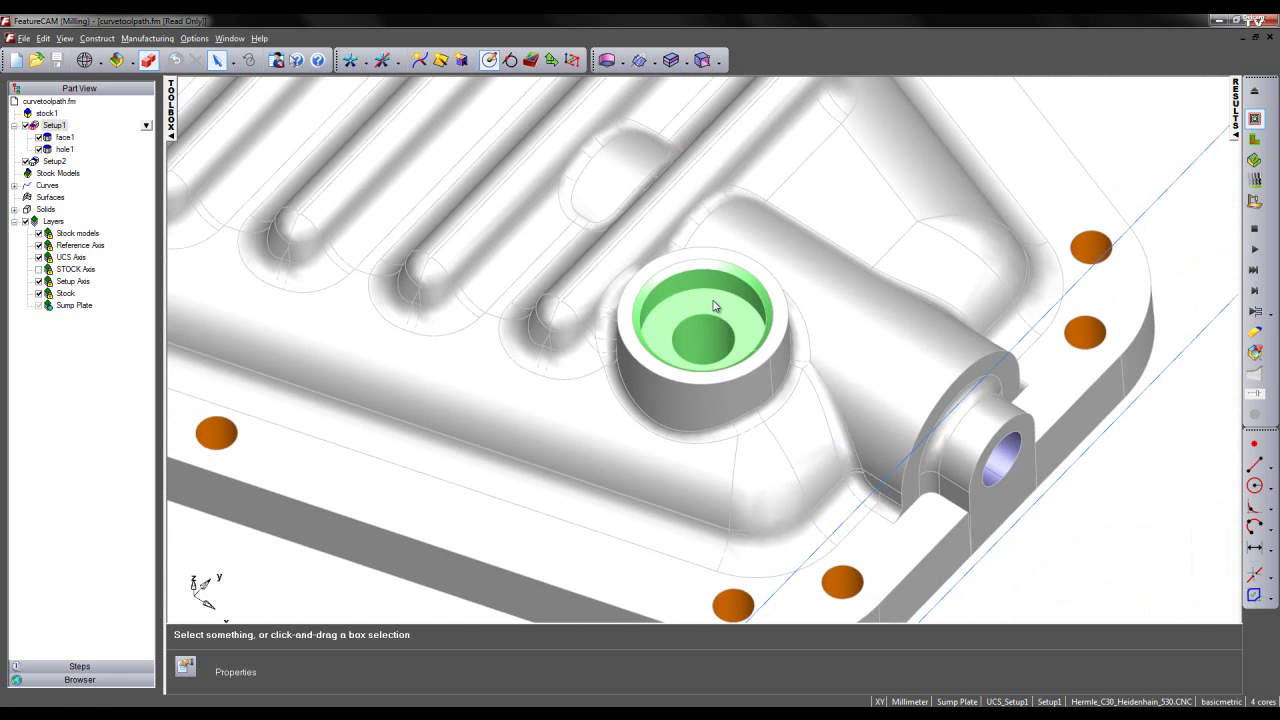
left_click(714, 306)
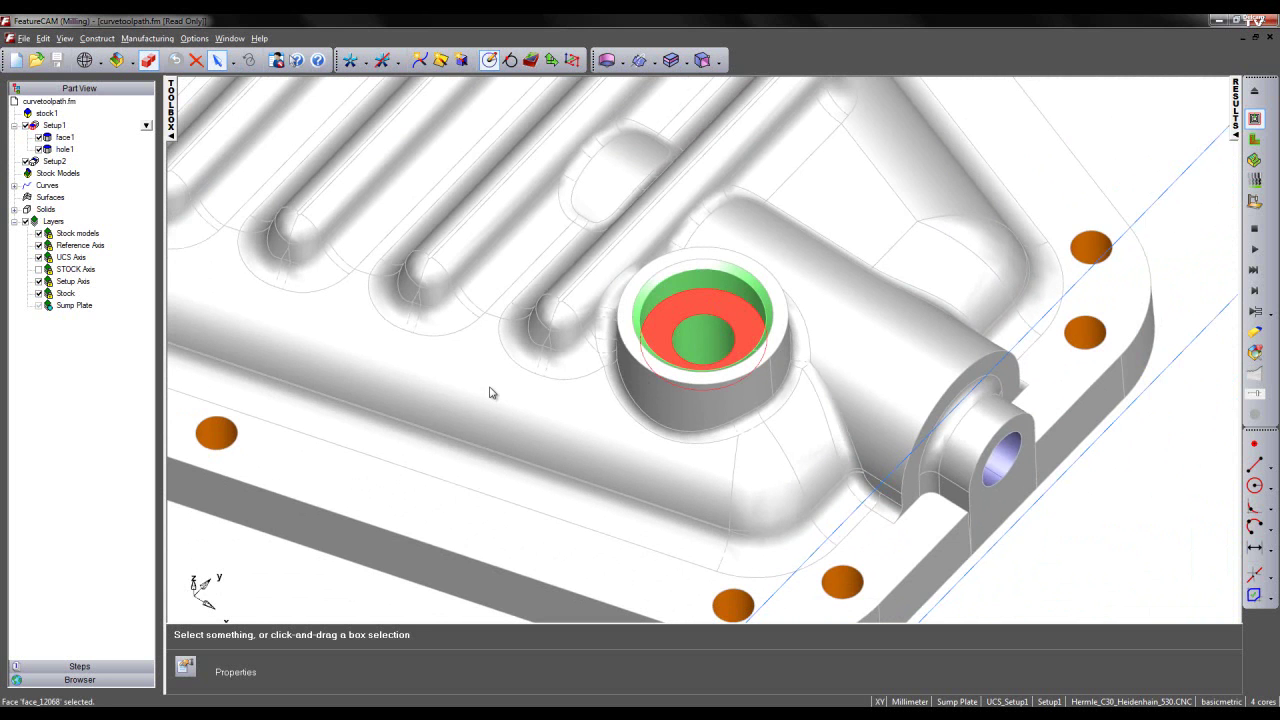
left_click_drag(640, 256, 382, 208)
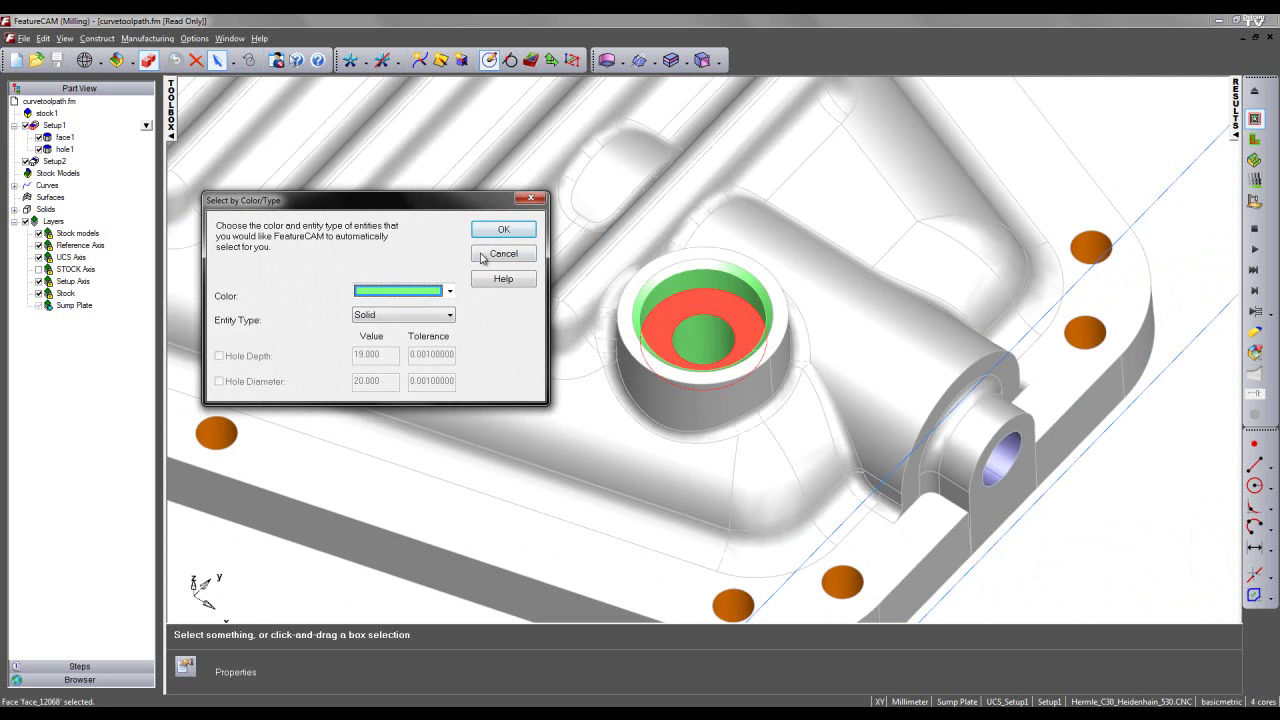
left_click(505, 231)
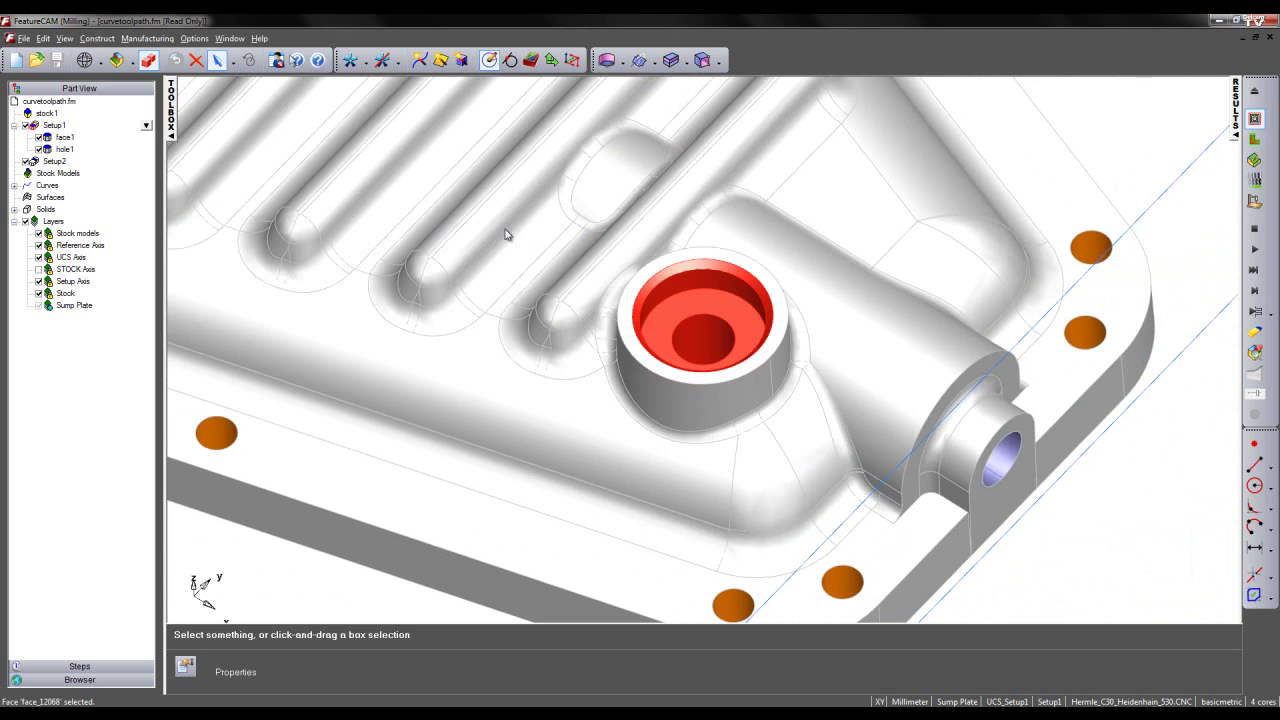
Delete the selected stepped hole faces from the existing solid with Heal remaining faces enabled
right_click(756, 57)
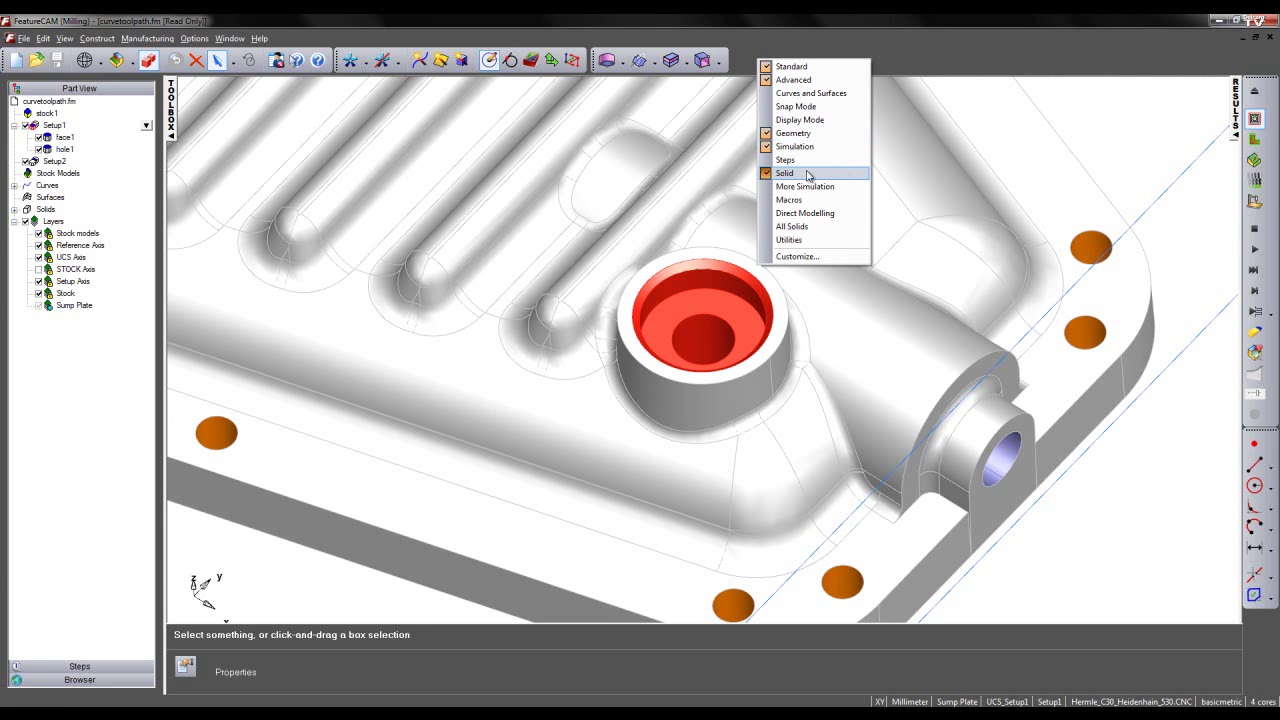
left_click(749, 44)
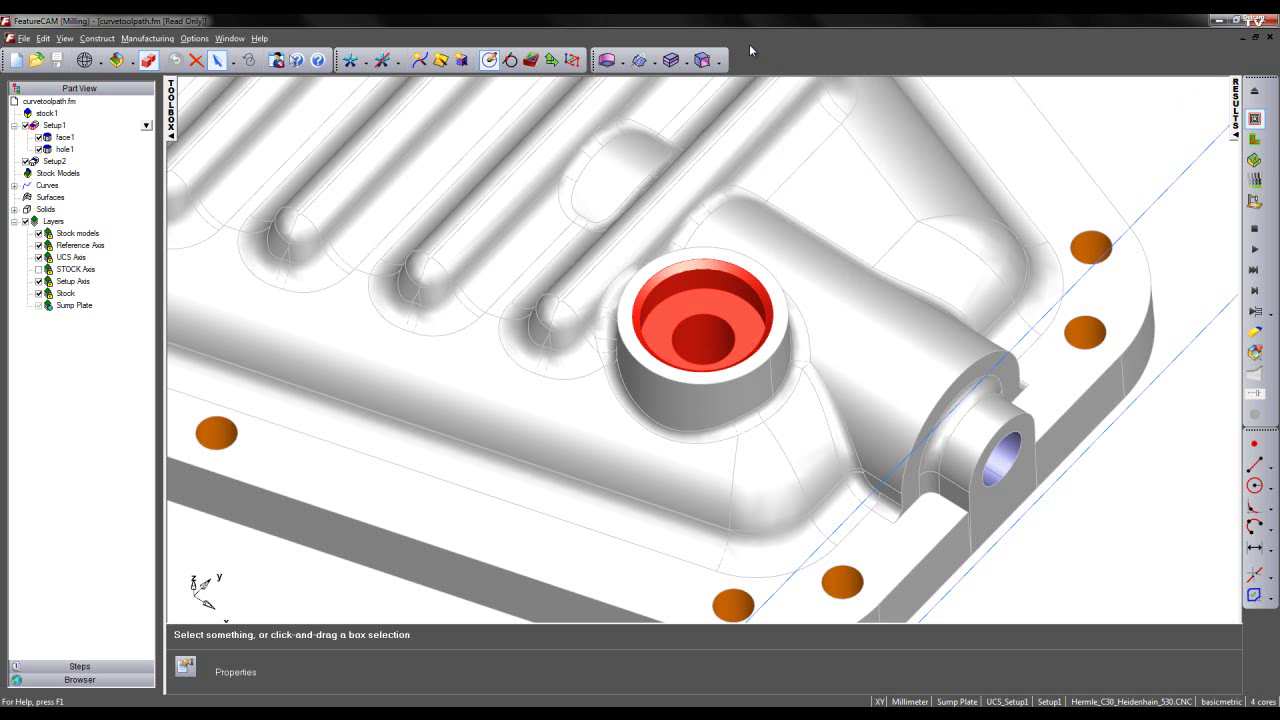
left_click(718, 61)
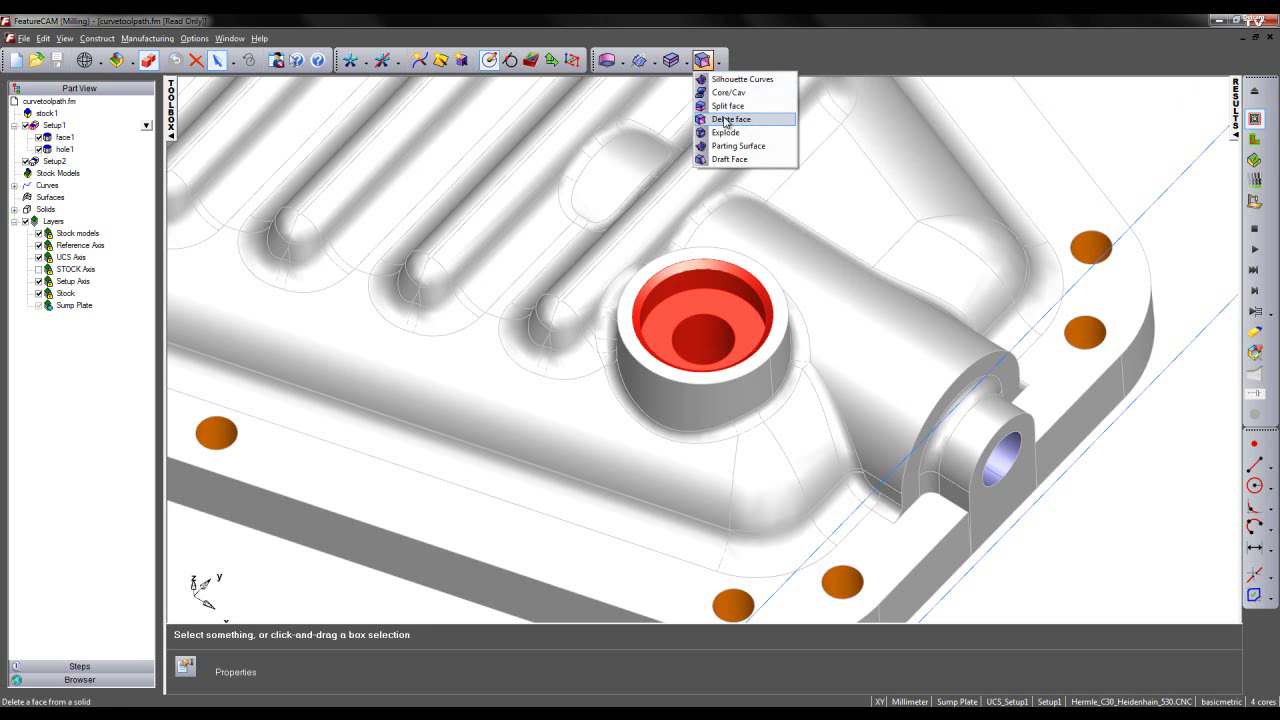
left_click(726, 119)
left_click_drag(421, 161, 450, 220)
left_click(448, 265)
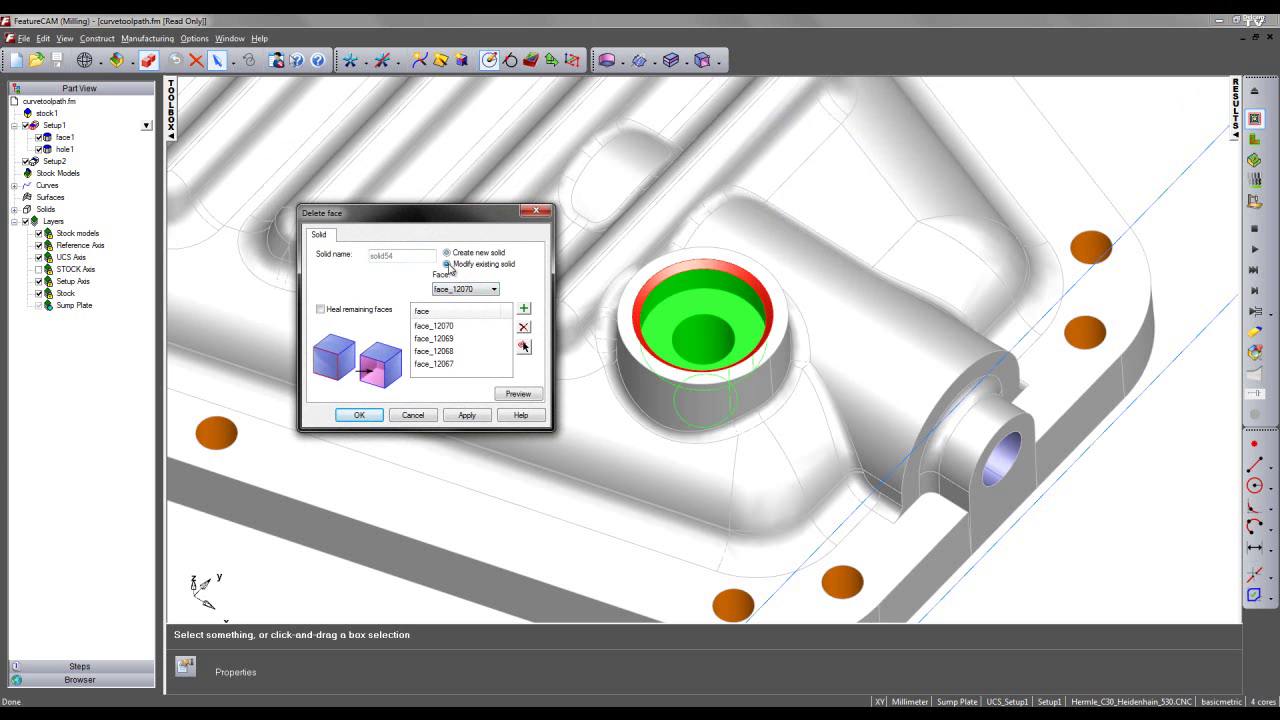
left_click(321, 310)
left_click(514, 396)
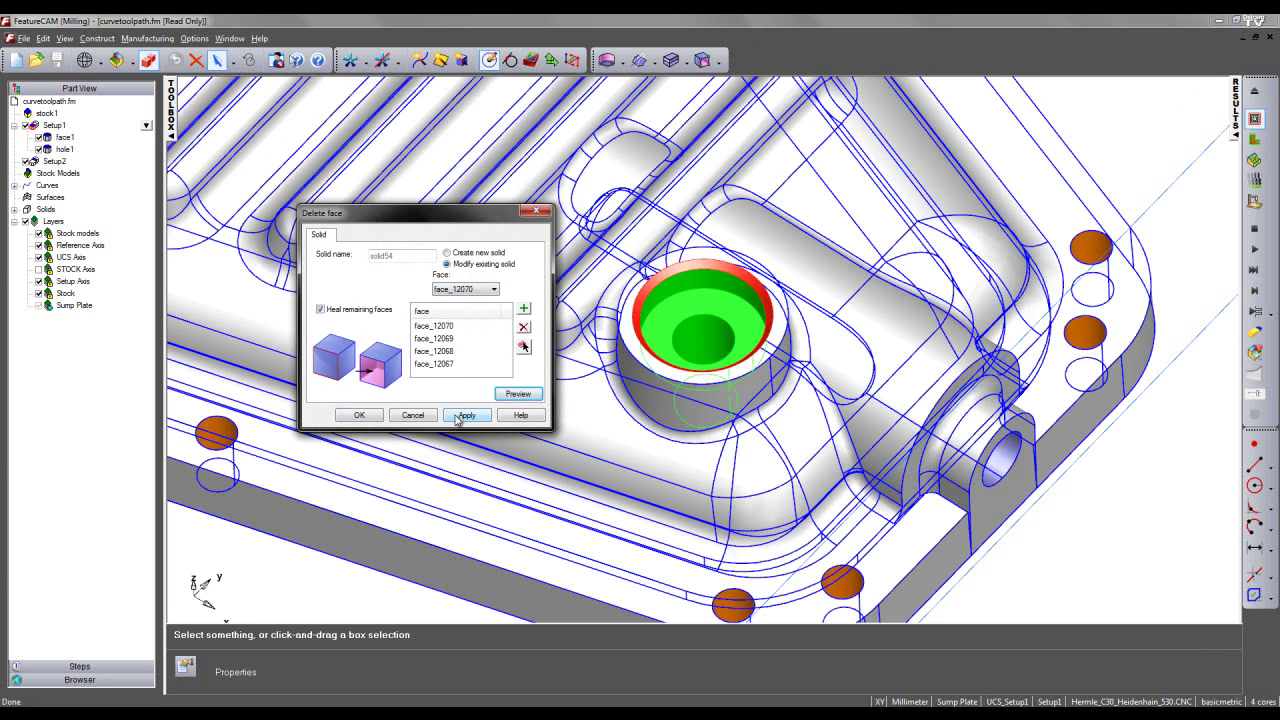
left_click(462, 415)
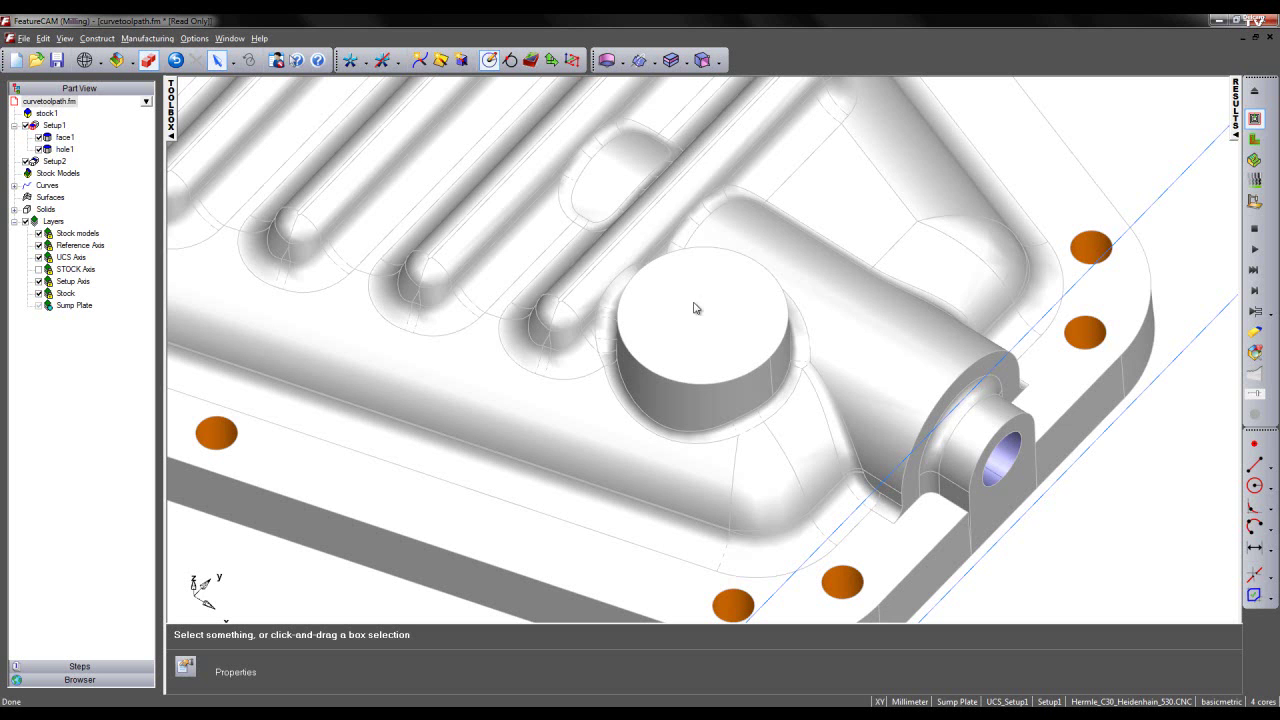
Select all orange bolt hole faces around the plate's flange, matching them by colour and the Solid entity type
scroll(710, 290, "down", 3)
scroll(712, 300, "up", 2)
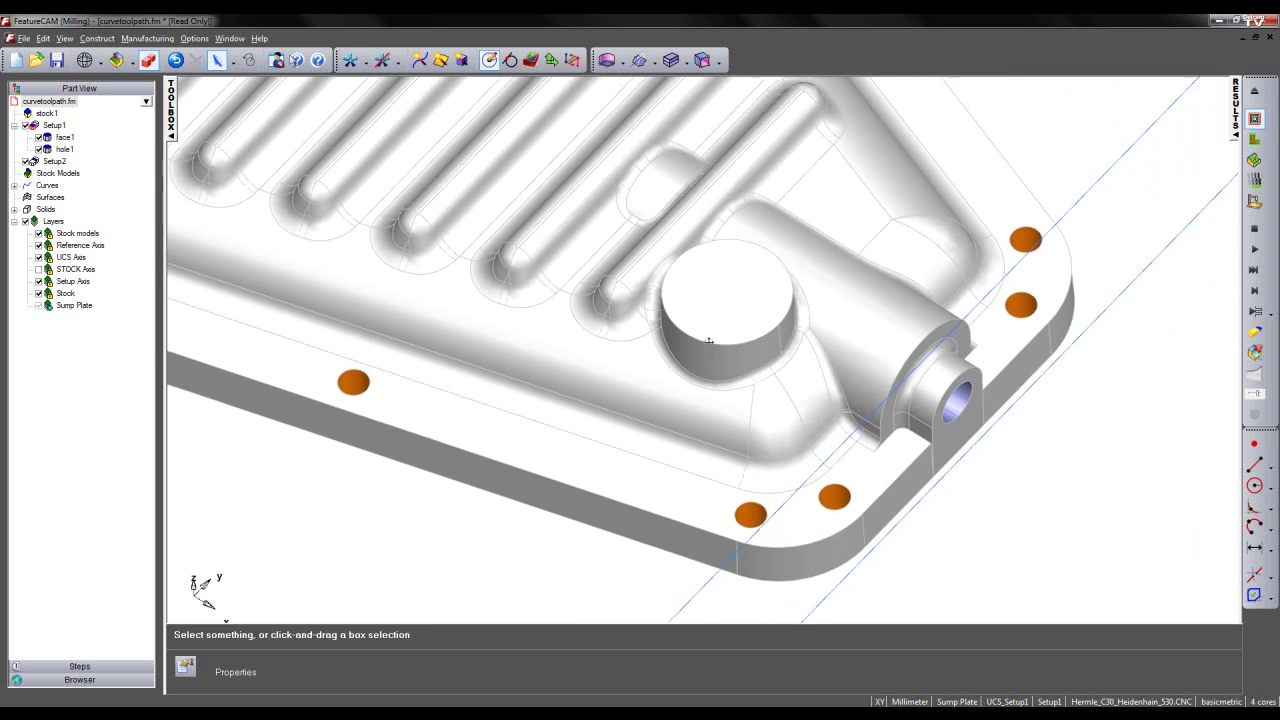
scroll(603, 240, "down", 4)
middle_click_drag(510, 309, 593, 404, "shift")
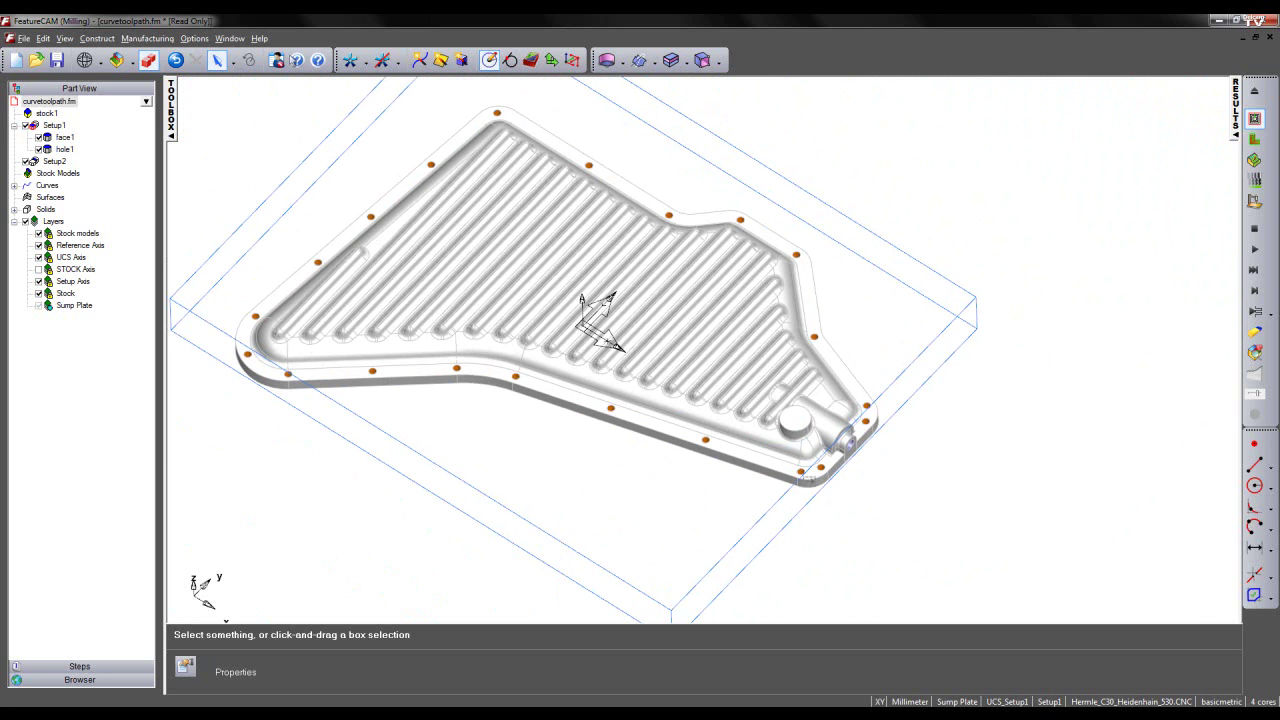
scroll(829, 506, "up", 5)
left_click(787, 358)
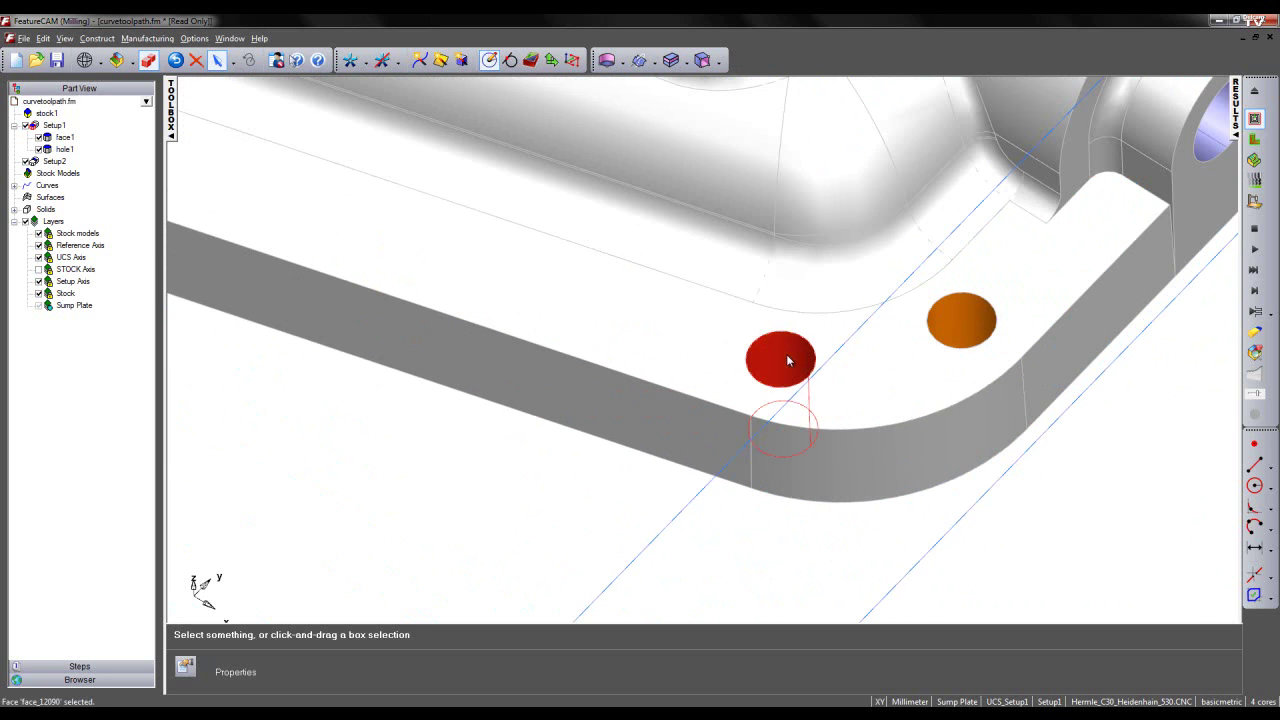
scroll(743, 243, "down", 5)
middle_click_drag(588, 310, 616, 434)
key("ctrl+t")
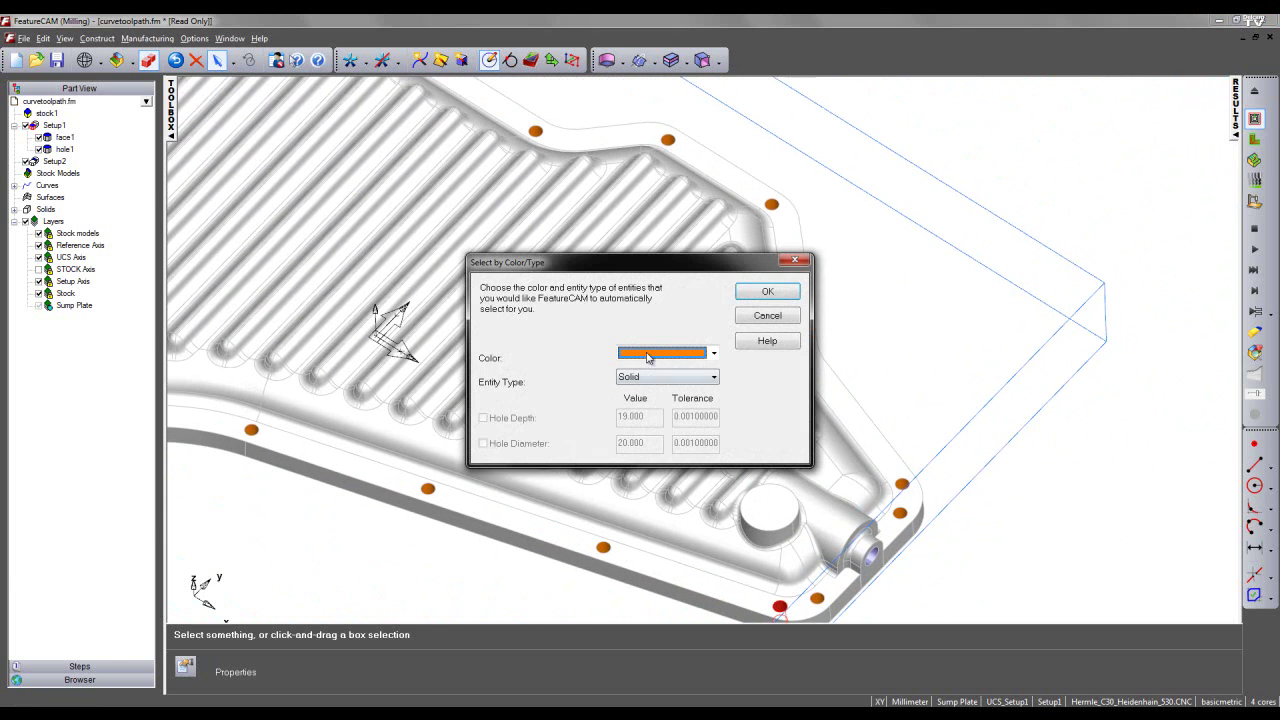
left_click(768, 294)
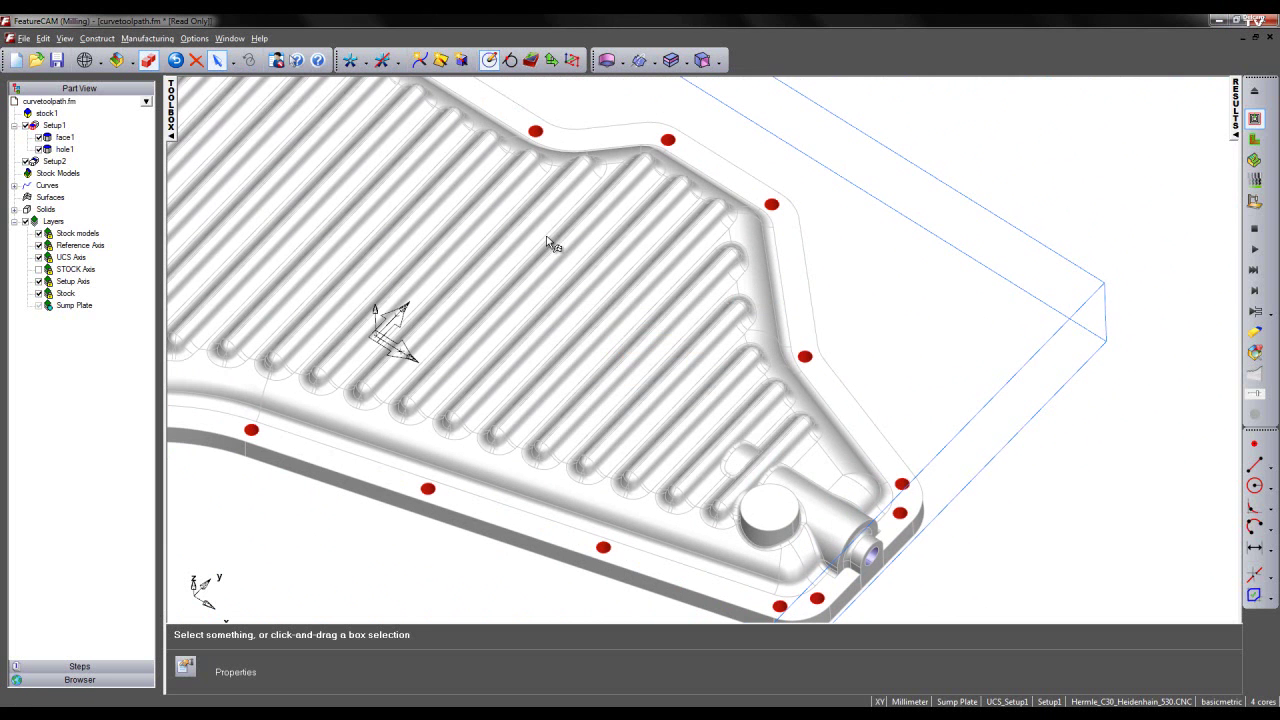
Delete the selected flange hole faces, modifying the existing solid and healing the remaining faces
left_click(718, 61)
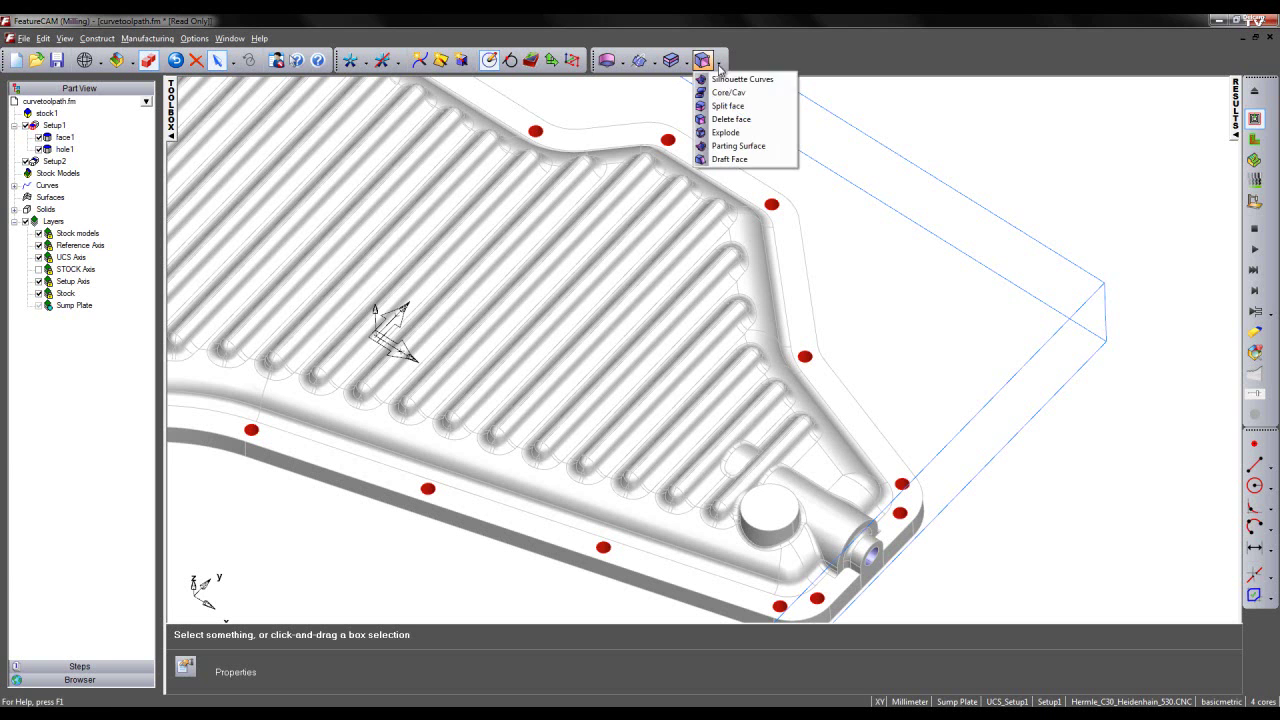
left_click(730, 120)
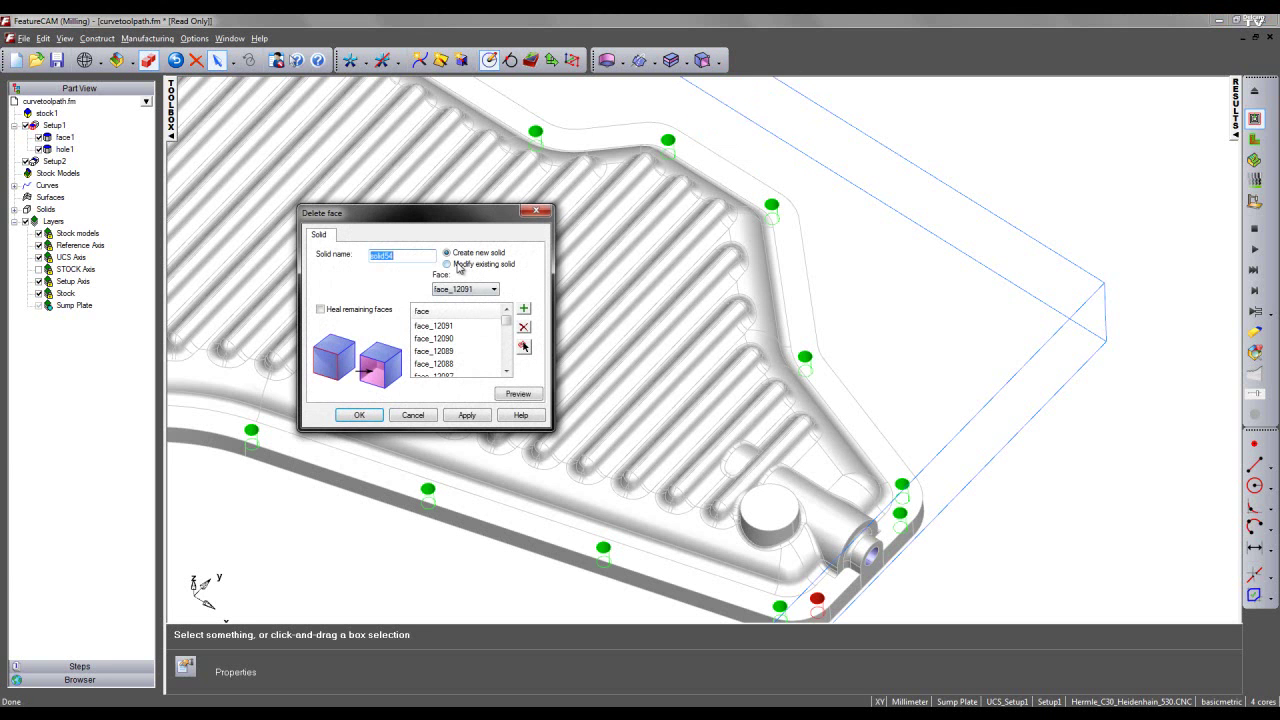
left_click(321, 310)
left_click(466, 415)
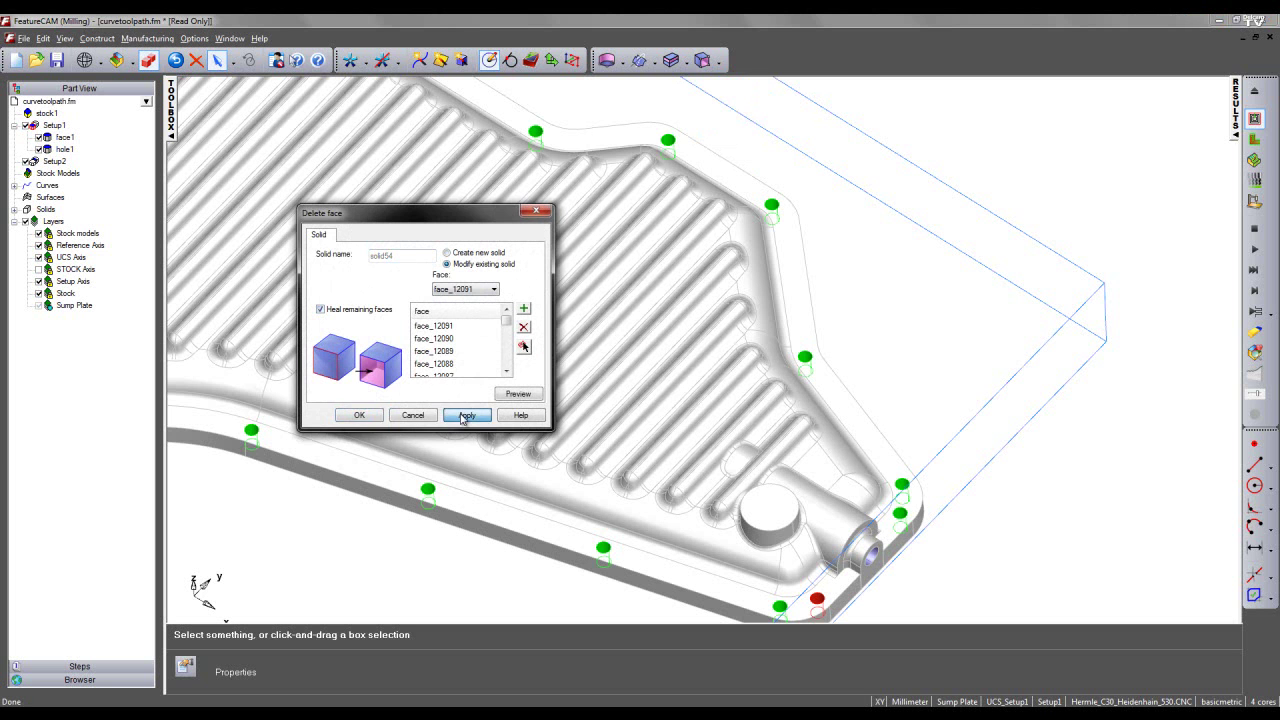
left_click(350, 416)
scroll(737, 297, "down", 2)
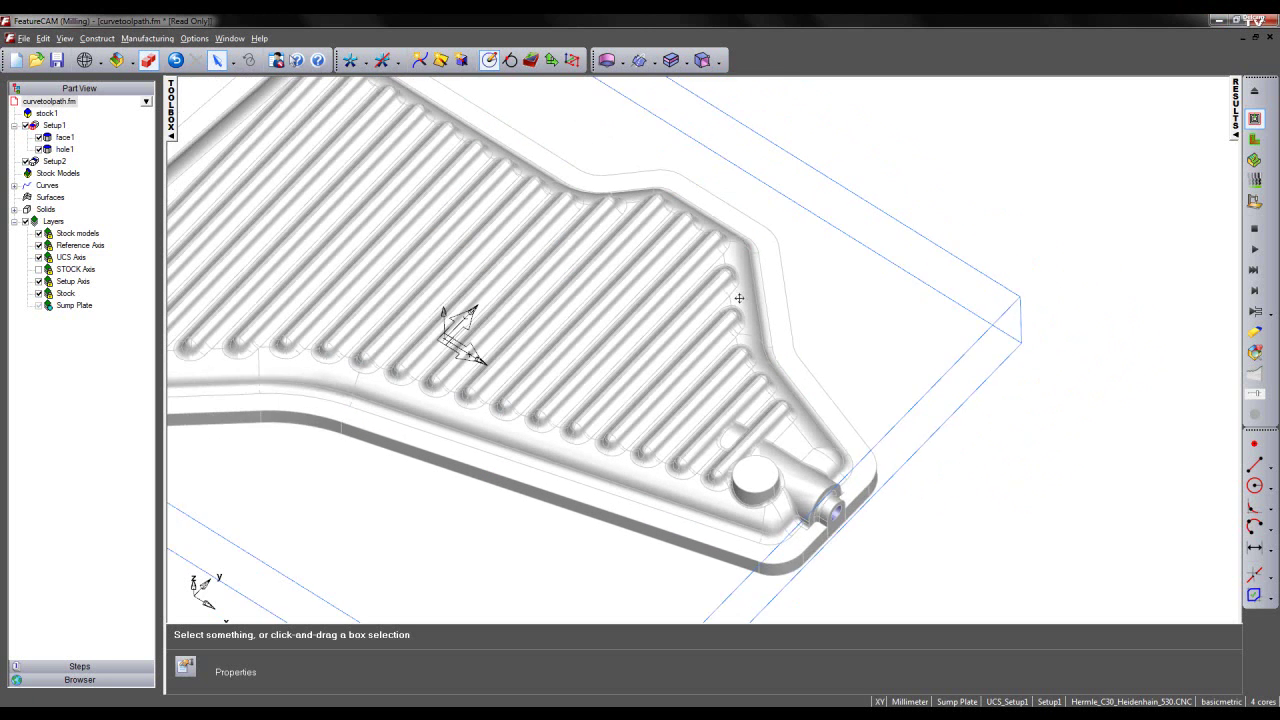
middle_click_drag(737, 297, 836, 286, "shift")
scroll(738, 298, "down", 3)
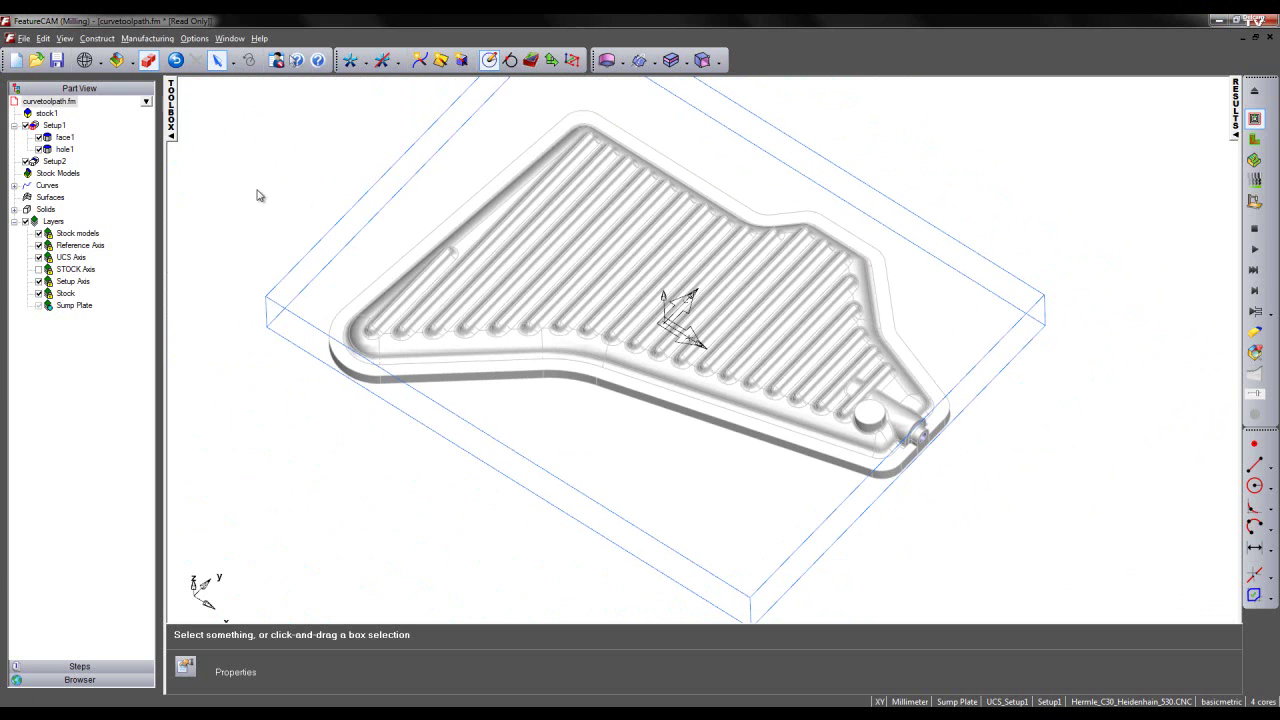
Activate Setup2 and select the floor face of the teal groove running around the plate's rim
left_click(54, 161)
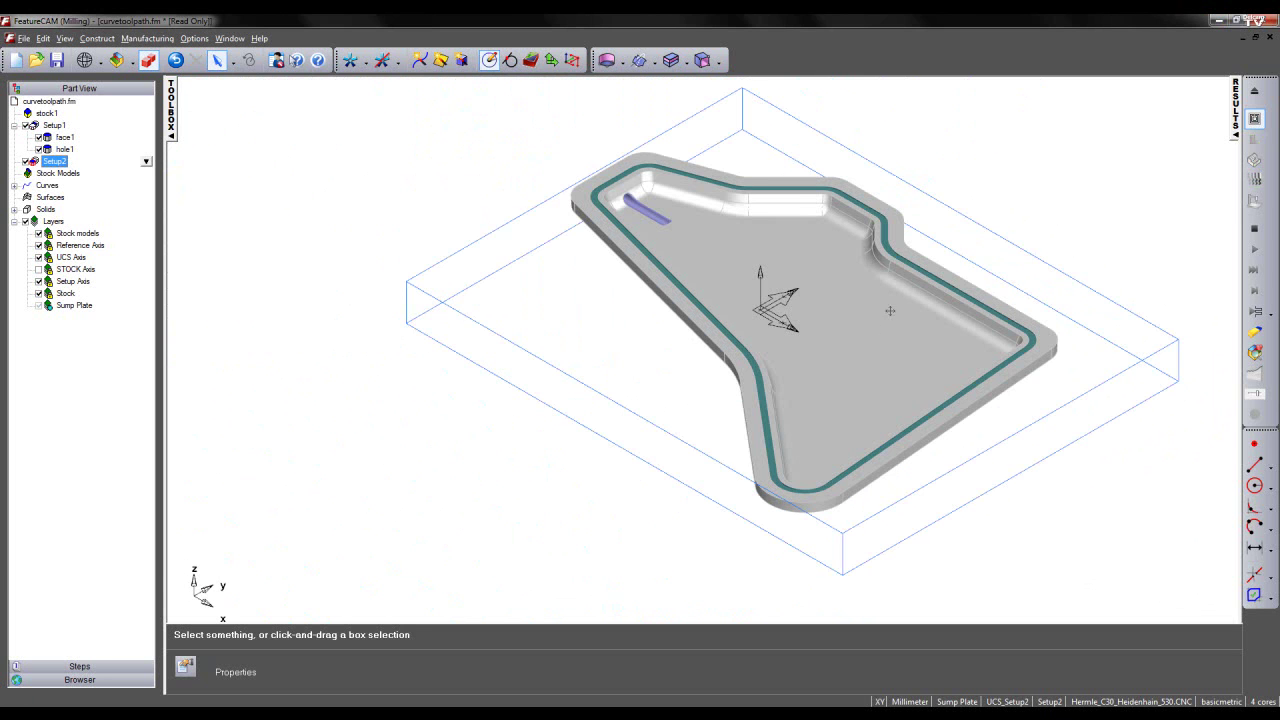
middle_click_drag(919, 275, 868, 347, "shift")
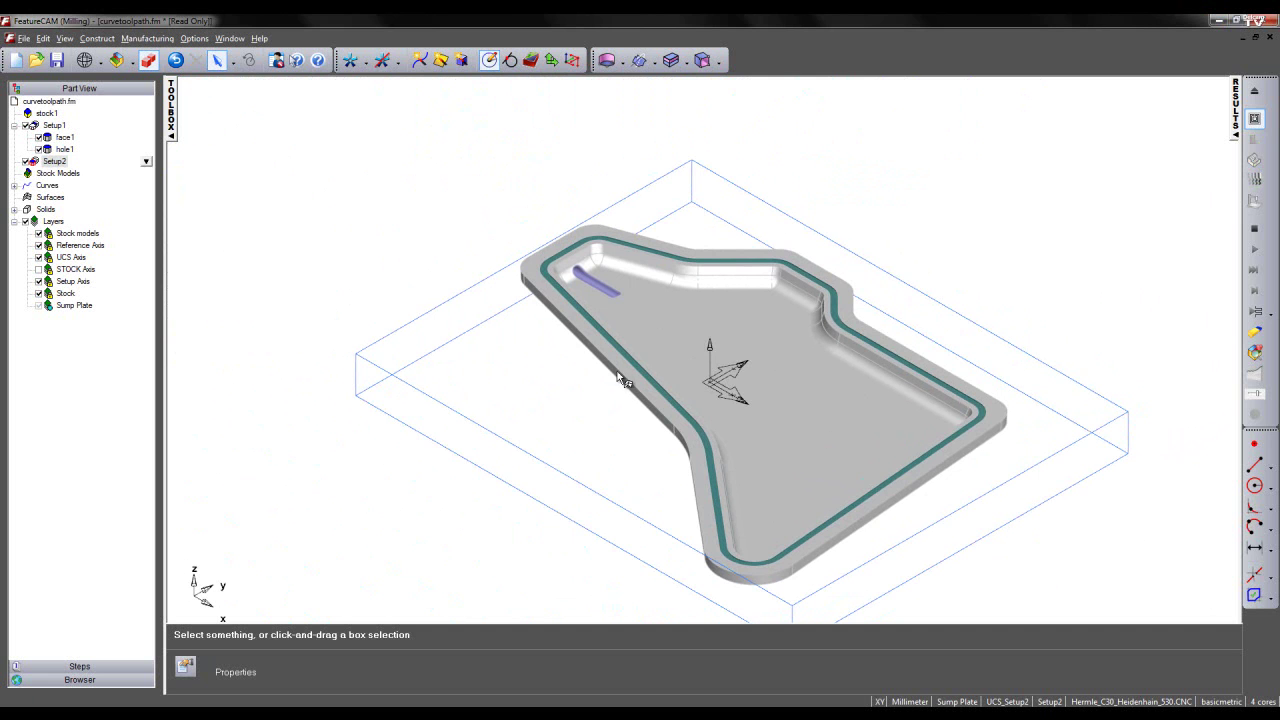
scroll(648, 382, "up", 5)
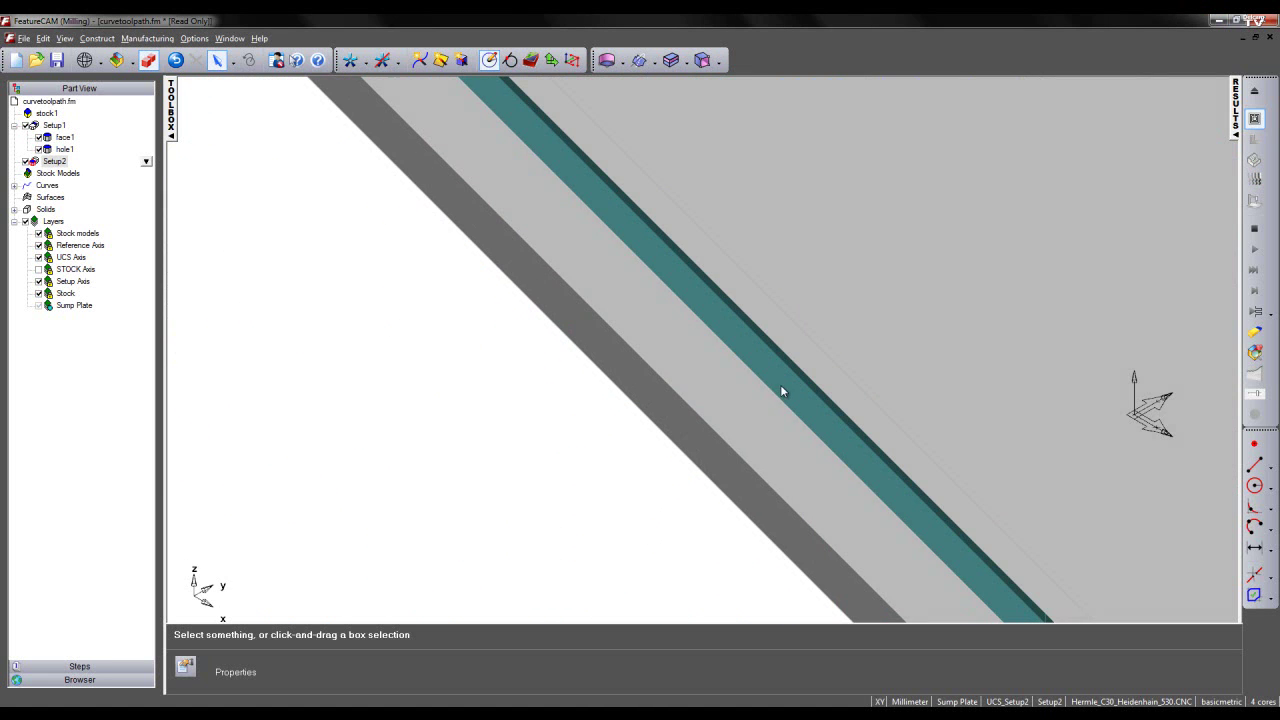
middle_click_drag(780, 391, 708, 357)
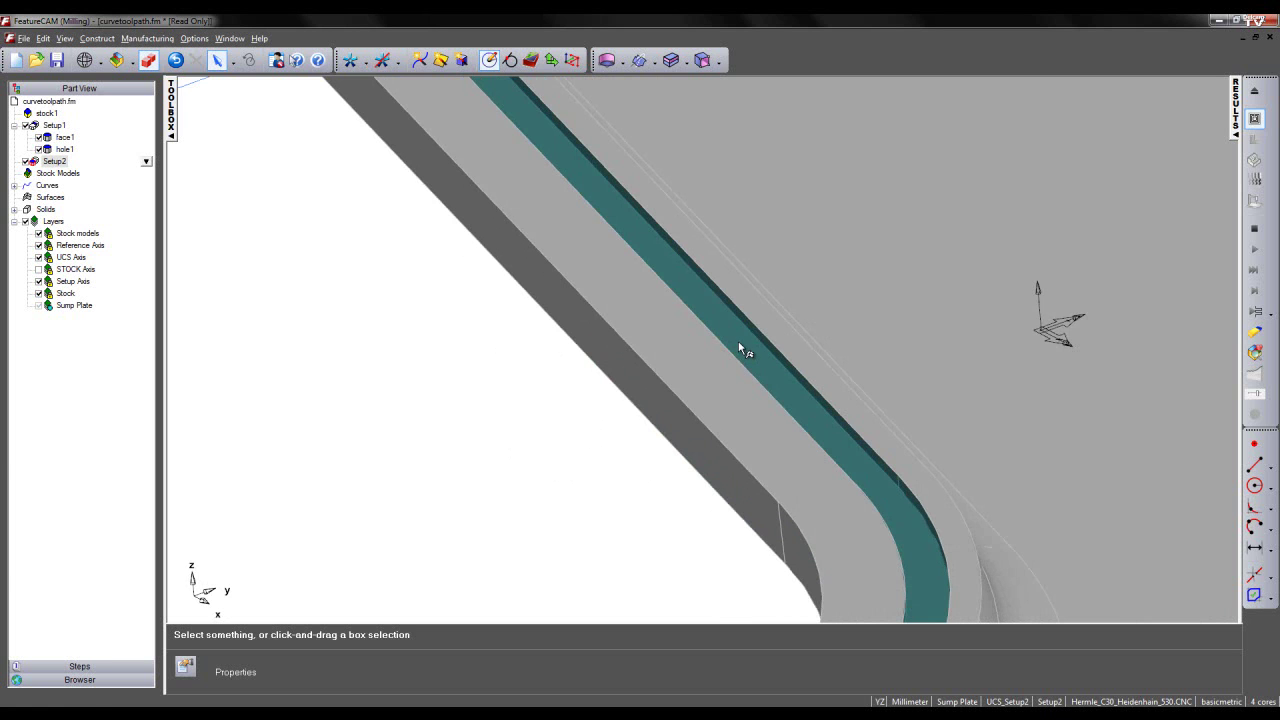
left_click(739, 348)
middle_click_drag(744, 379, 922, 494)
middle_click_drag(485, 382, 450, 332)
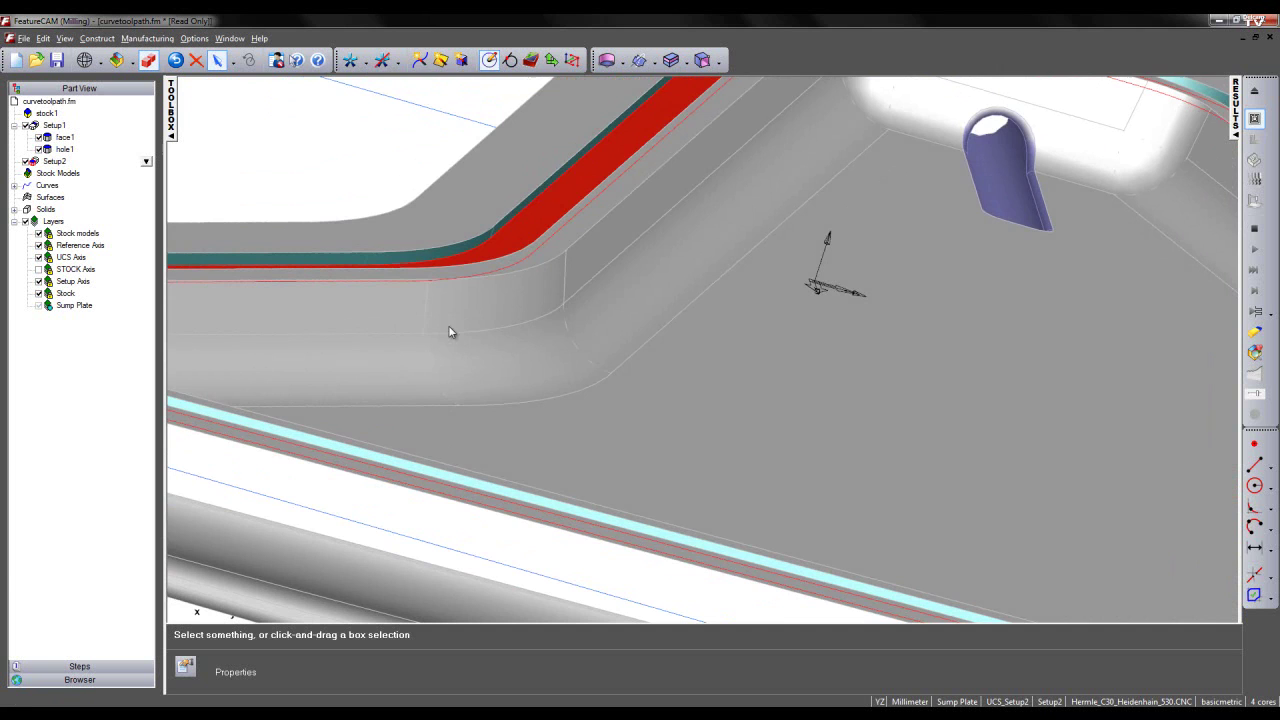
left_click_drag(479, 131, 652, 225)
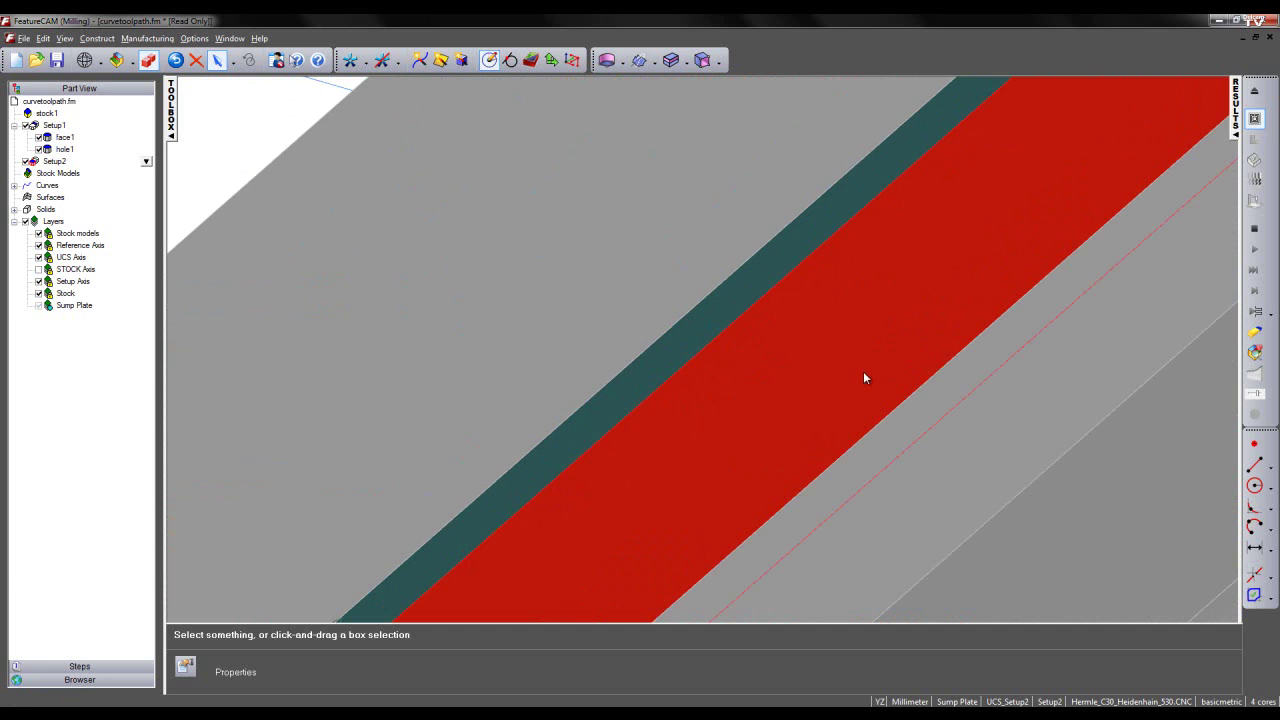
scroll(849, 341, "down", 2)
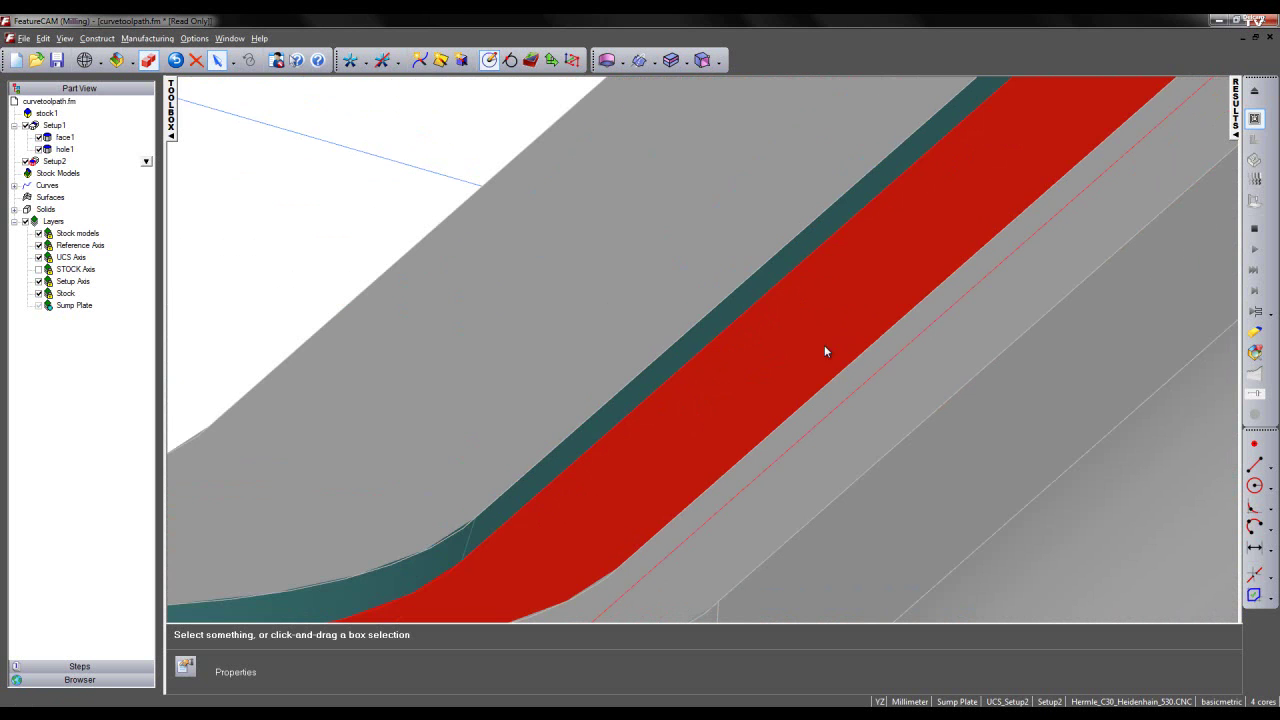
scroll(786, 351, "down", 3)
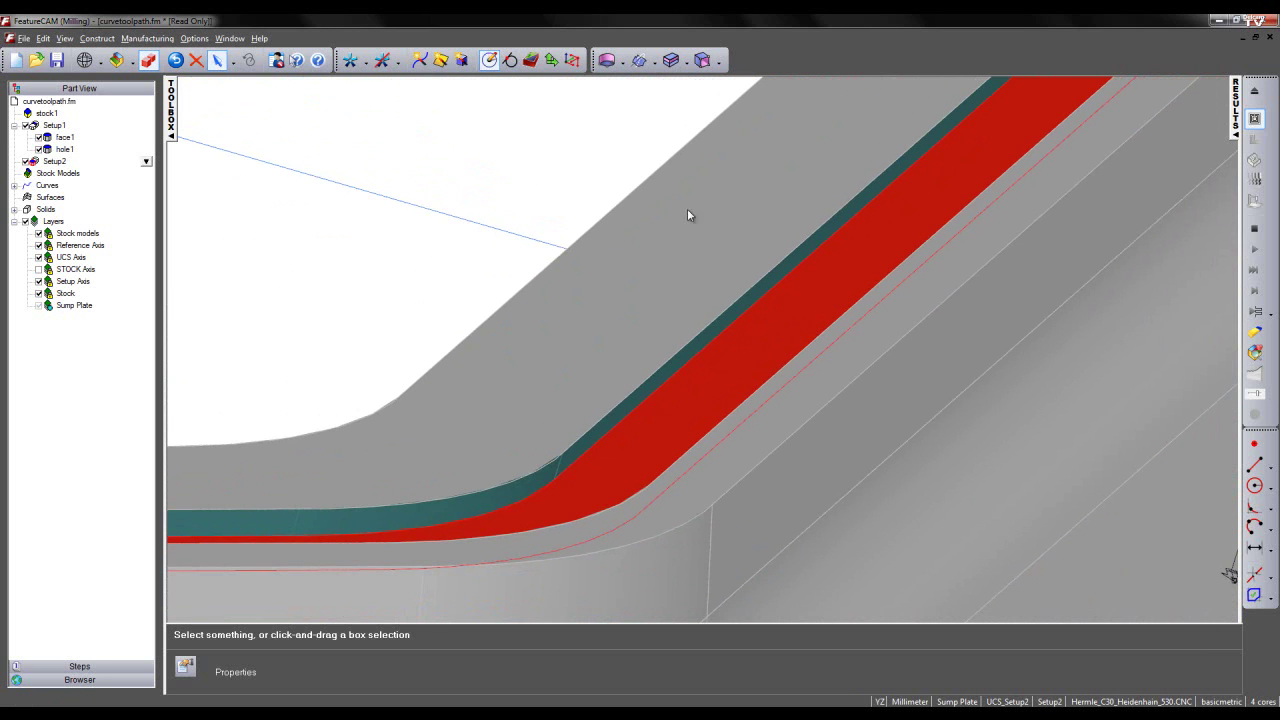
Offset the floor face of the groove around the plate's rim by a distance of 2 mm using Offset Faces
left_click(688, 62)
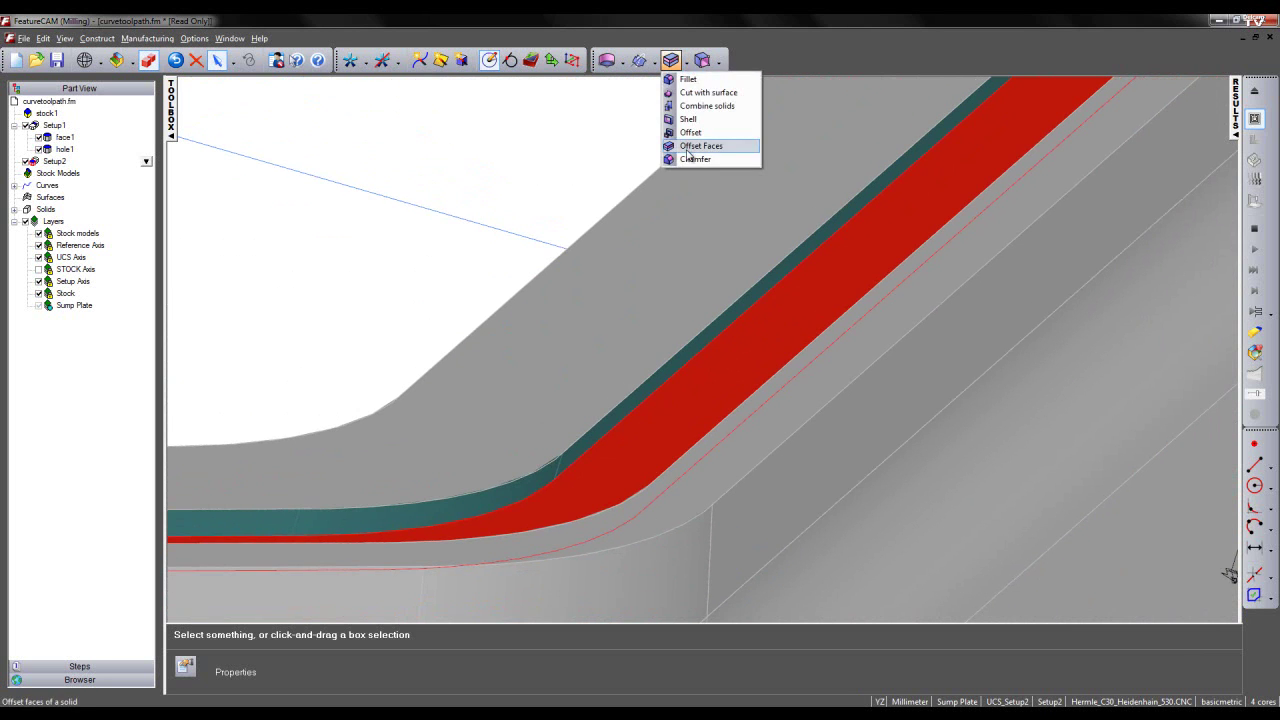
left_click(692, 147)
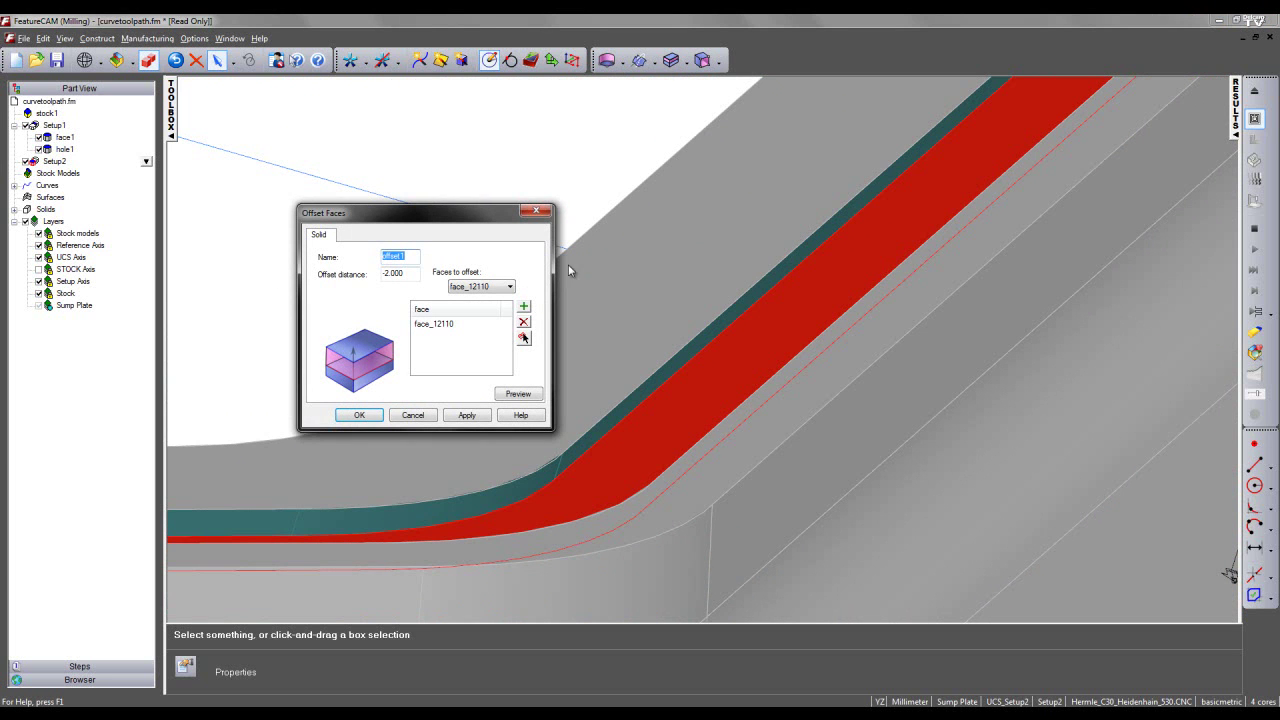
left_click_drag(405, 272, 357, 278)
type("2")
left_click(509, 394)
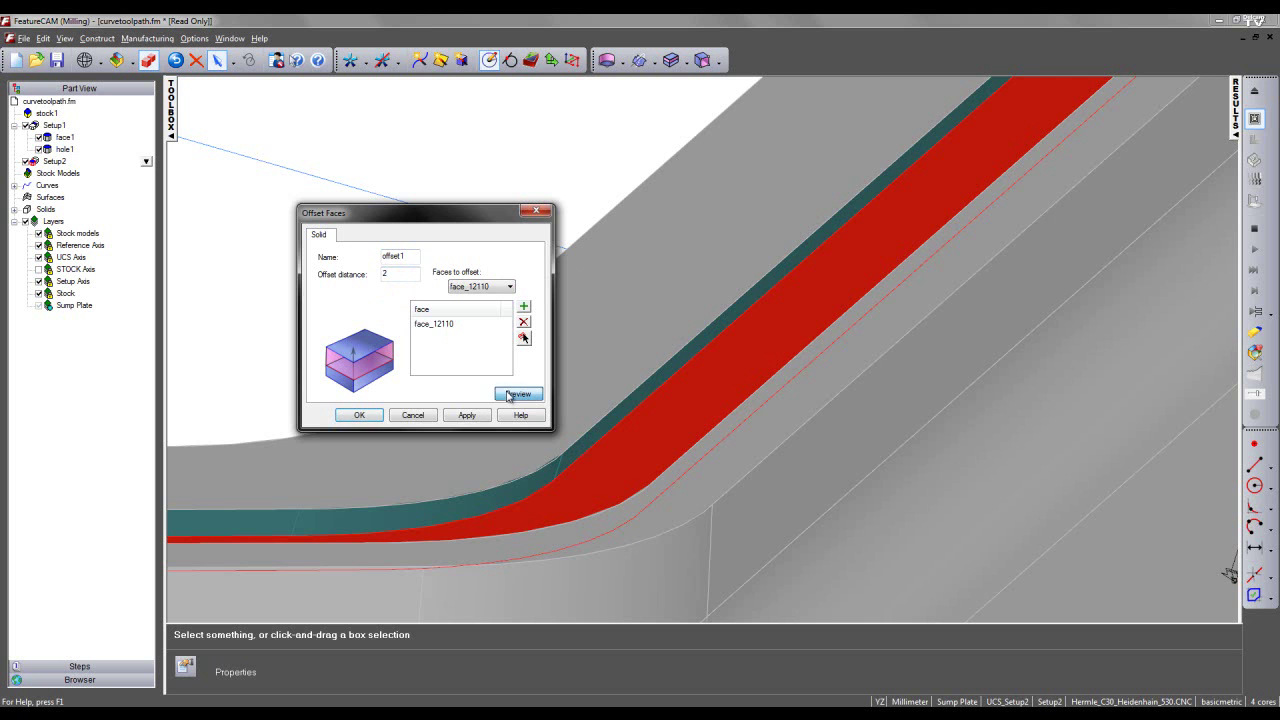
left_click(464, 415)
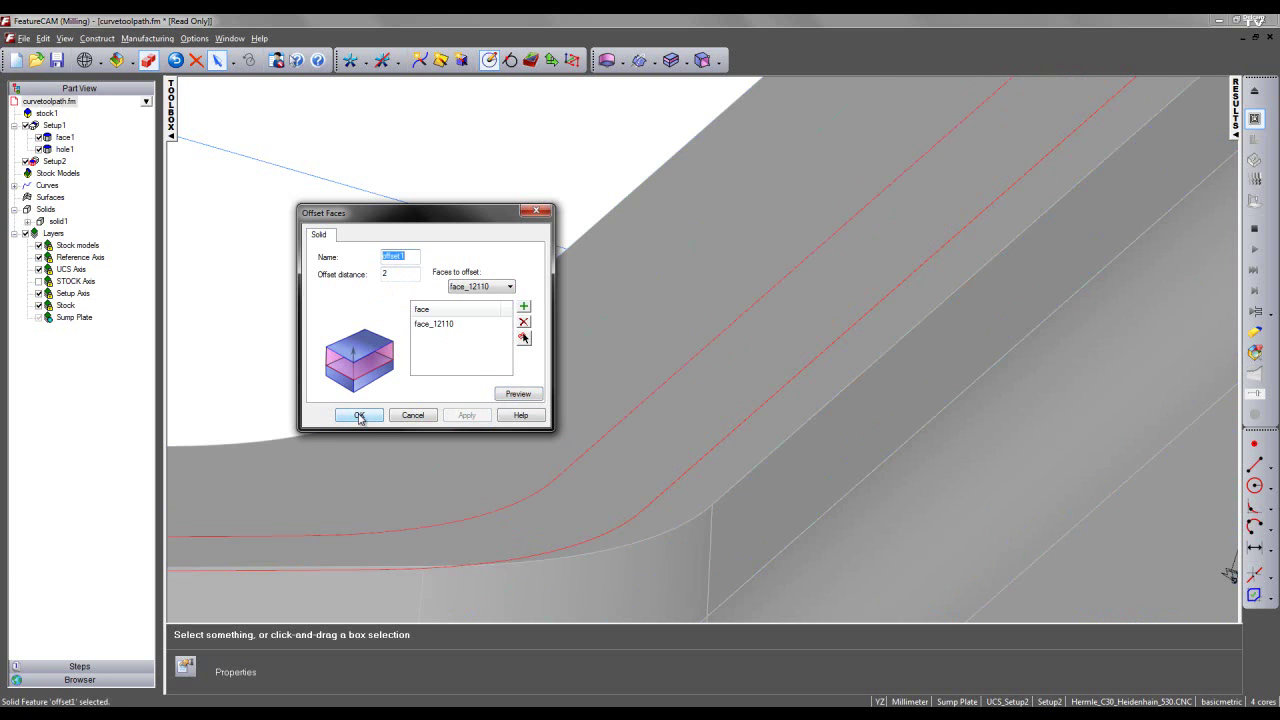
left_click(359, 416)
left_click(355, 286)
scroll(898, 224, "down", 6)
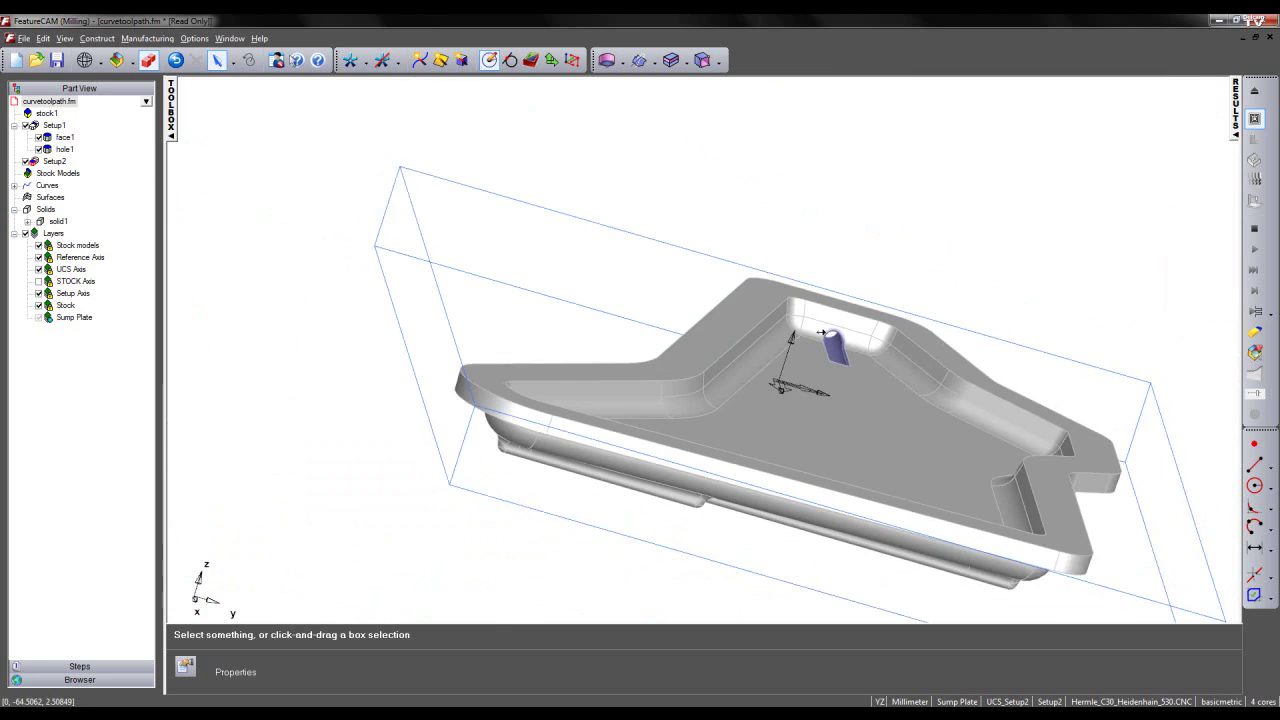
scroll(821, 332, "down", 1)
middle_click_drag(629, 383, 976, 445)
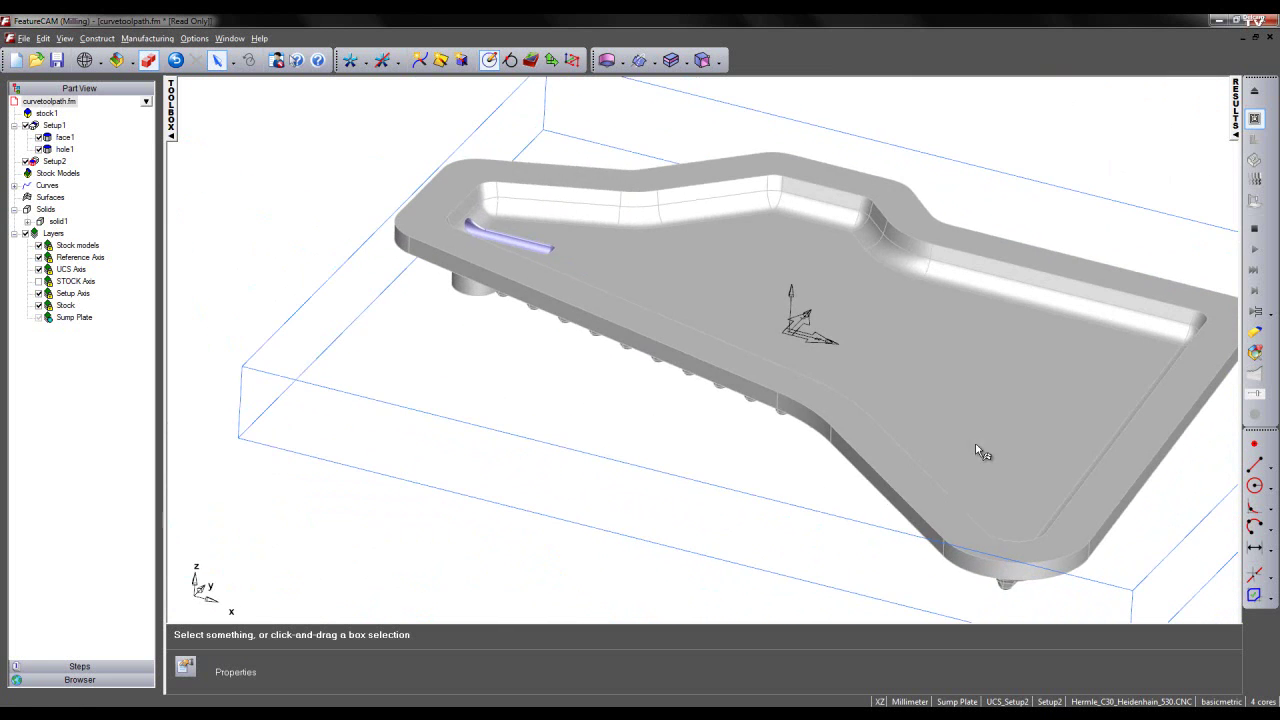
middle_click_drag(896, 393, 740, 375)
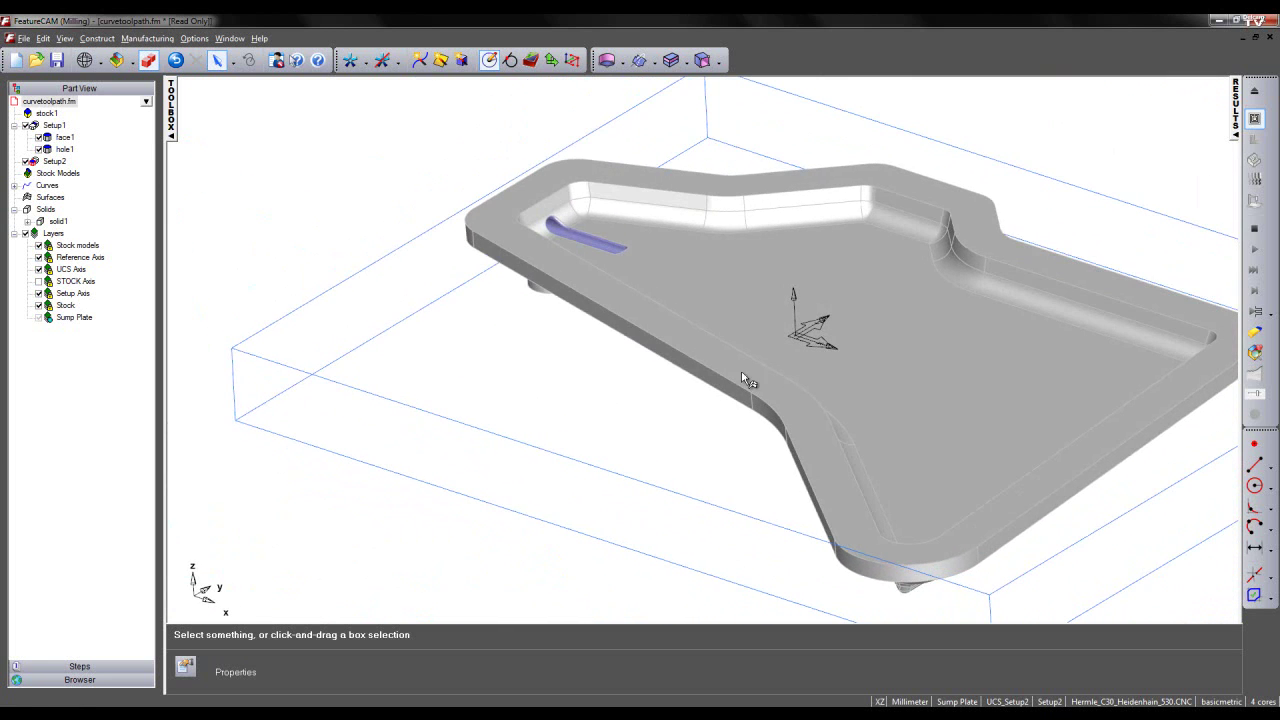
Offset the flat top face of the plate's rim by 1 mm, checking the preview from the front view before applying it
scroll(643, 375, "up", 2)
middle_click_drag(684, 321, 584, 337, "shift")
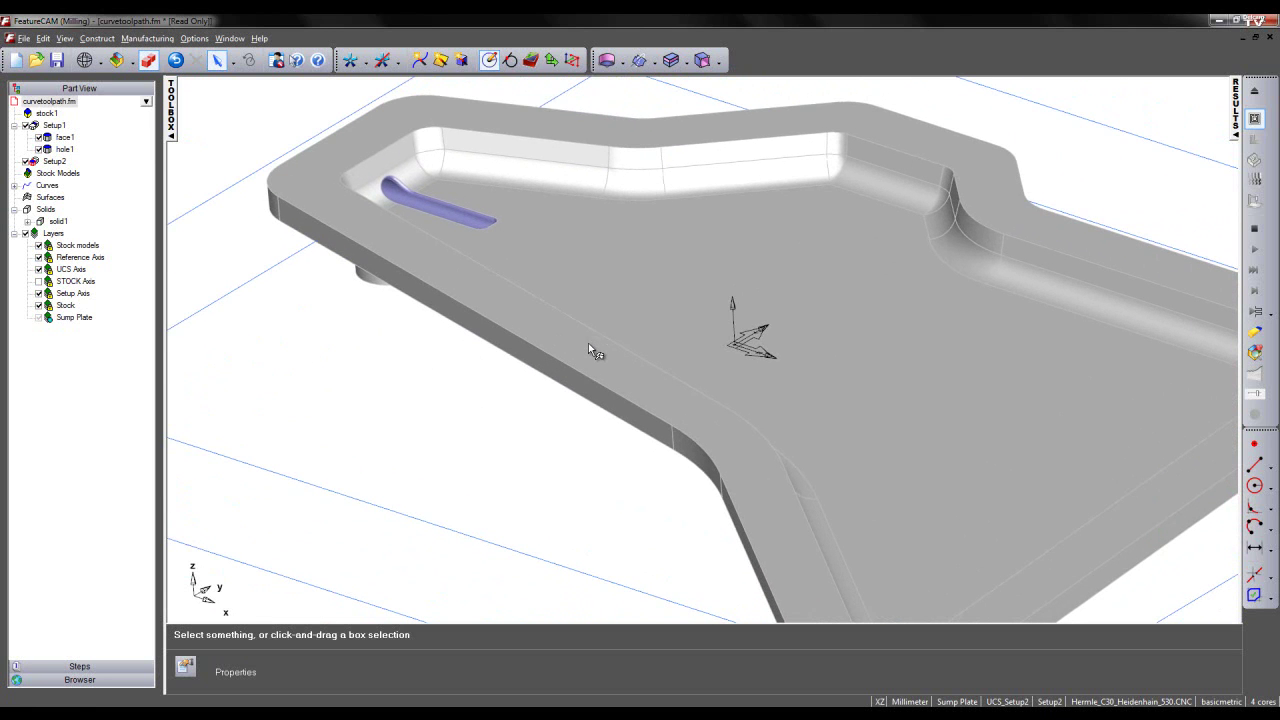
left_click(588, 343)
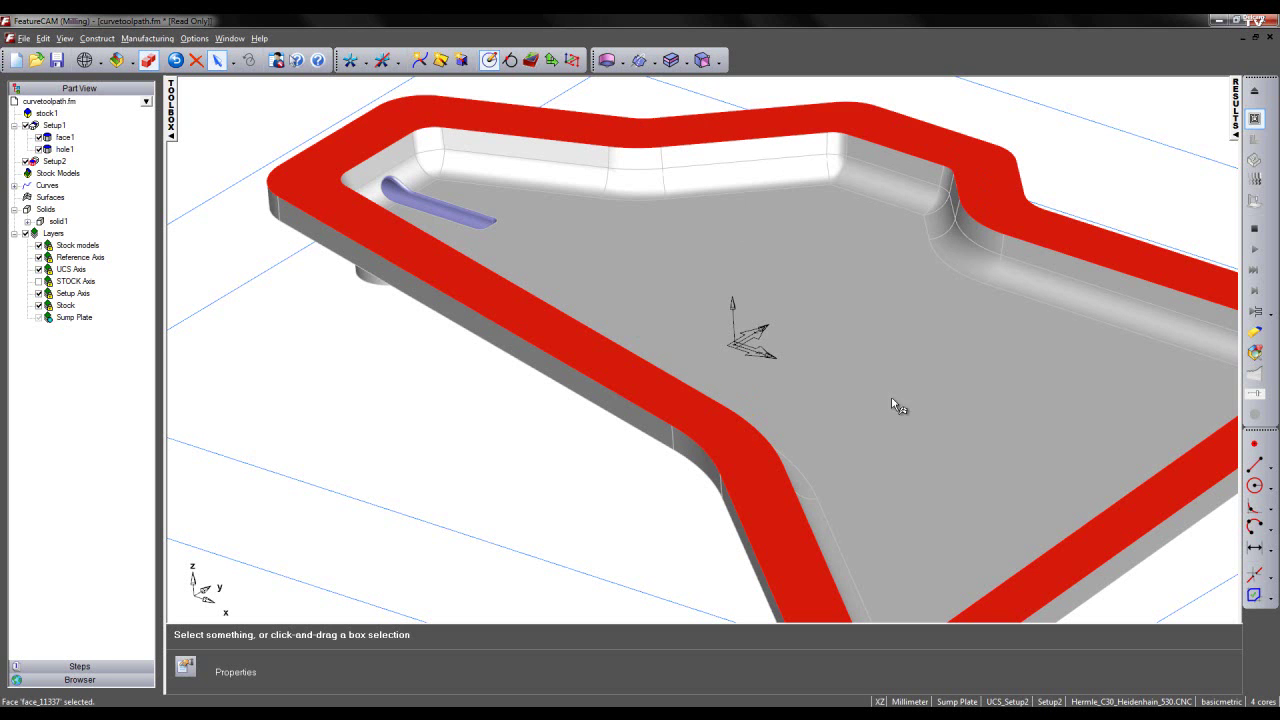
middle_click_drag(900, 409, 618, 379)
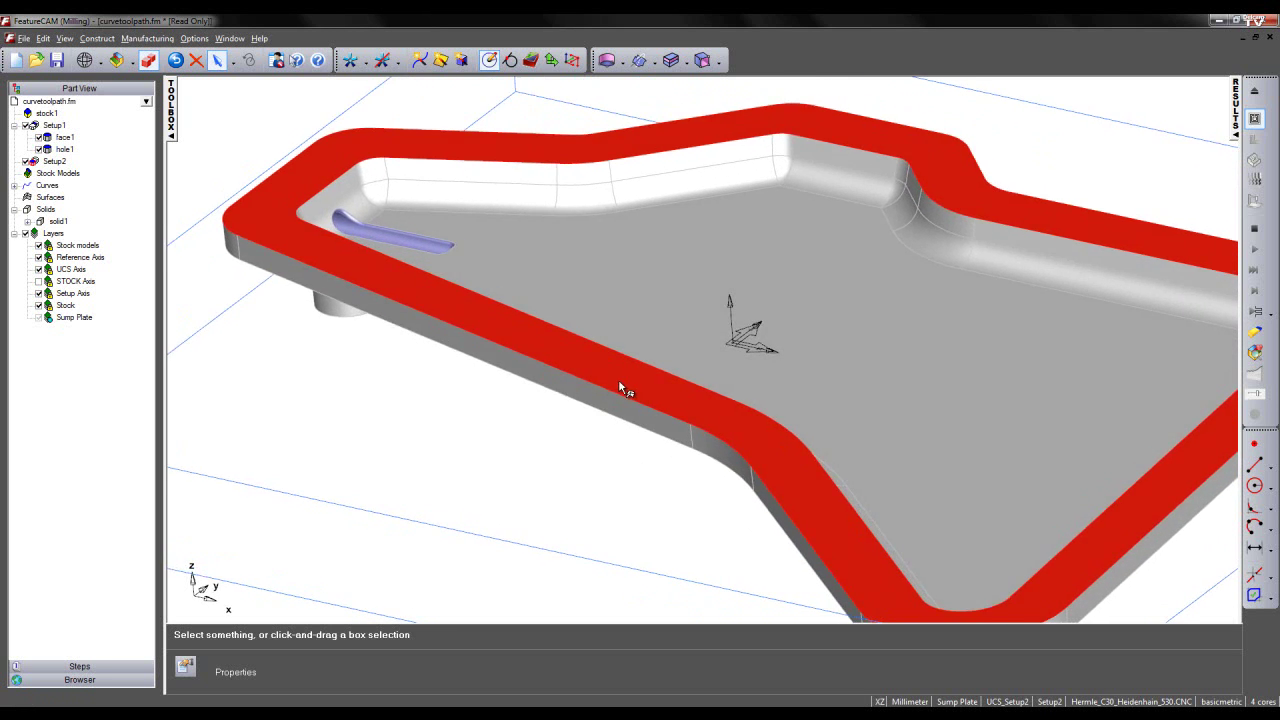
left_click(686, 62)
left_click(700, 147)
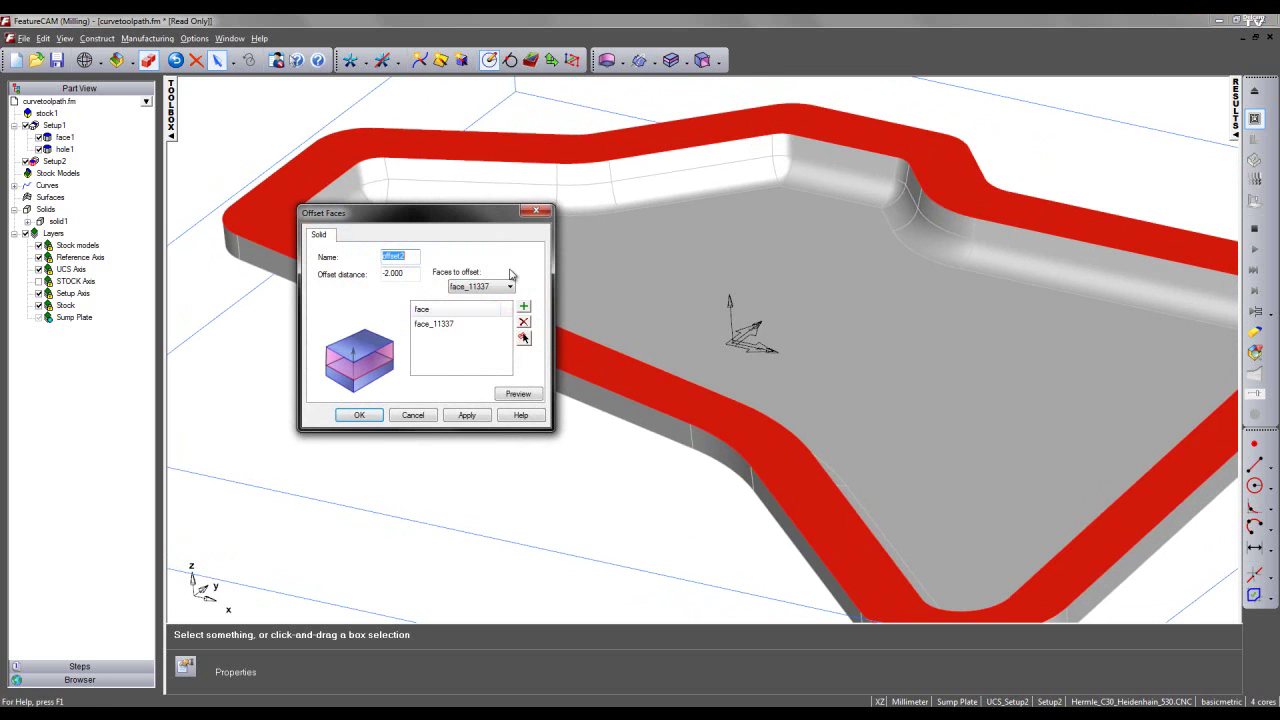
double_click(383, 274)
type("1")
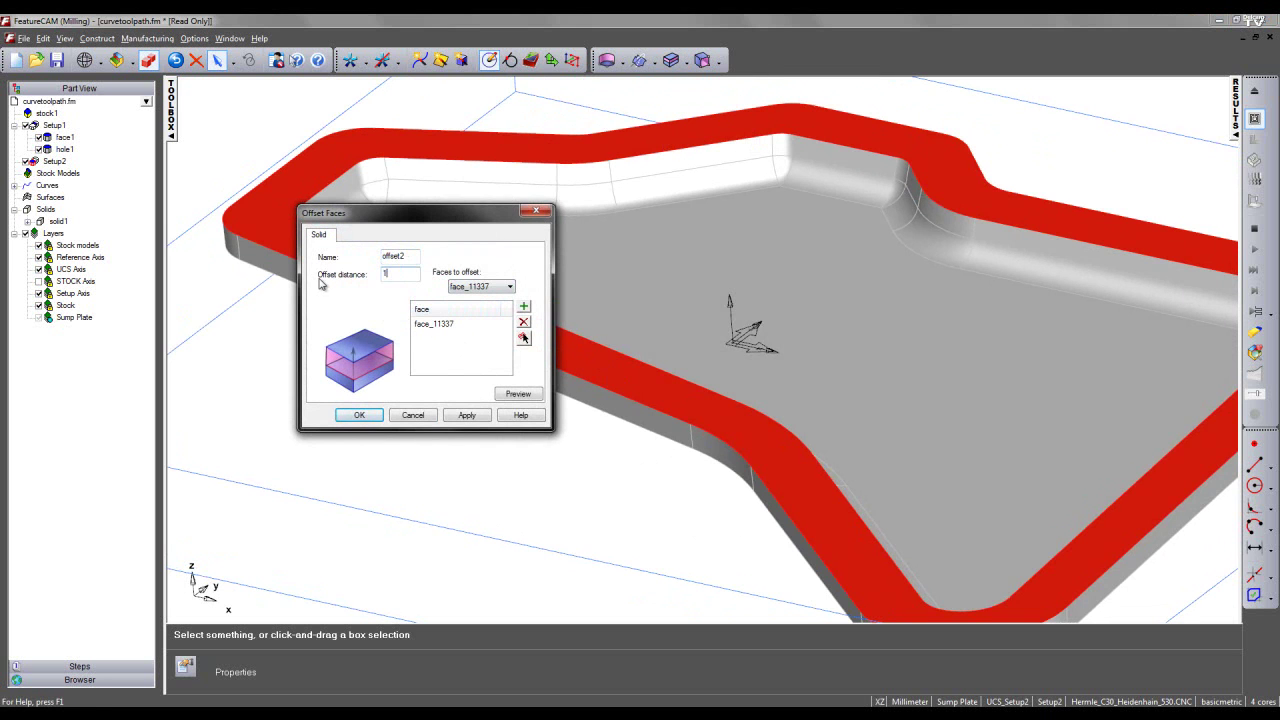
left_click(516, 394)
key("ctrl+2")
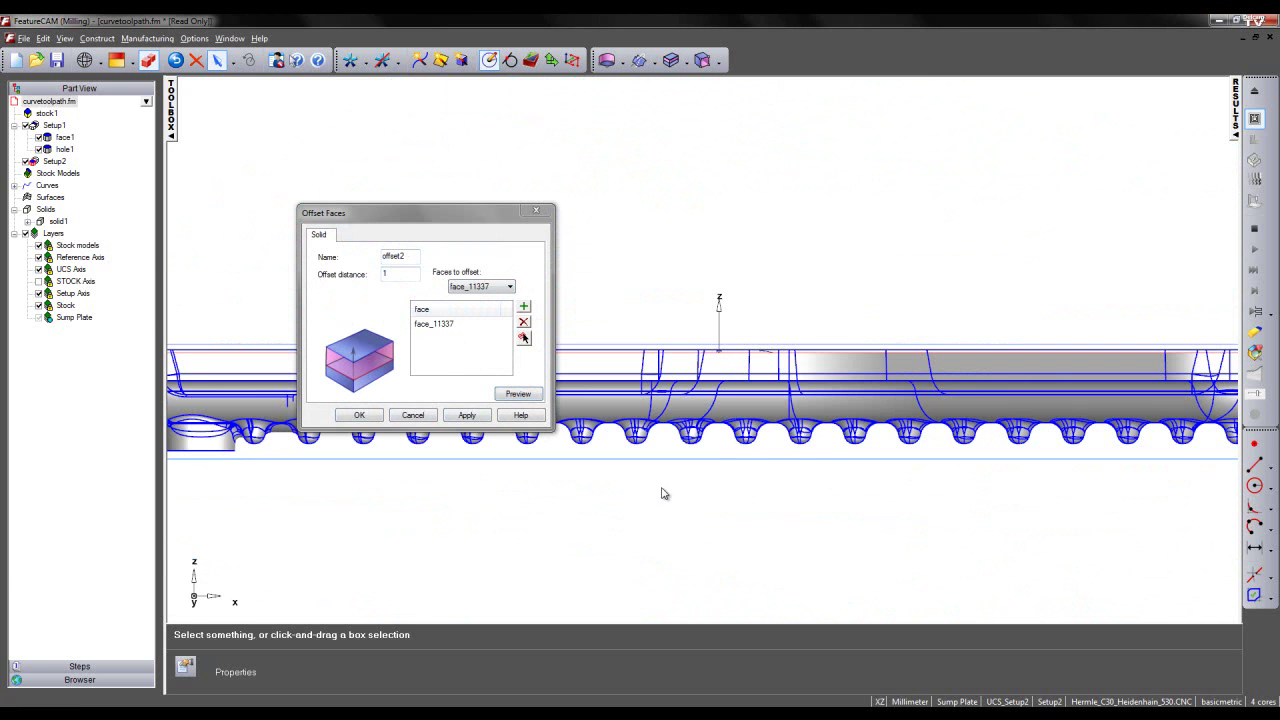
middle_click_drag(820, 314, 854, 385, "ctrl+shift")
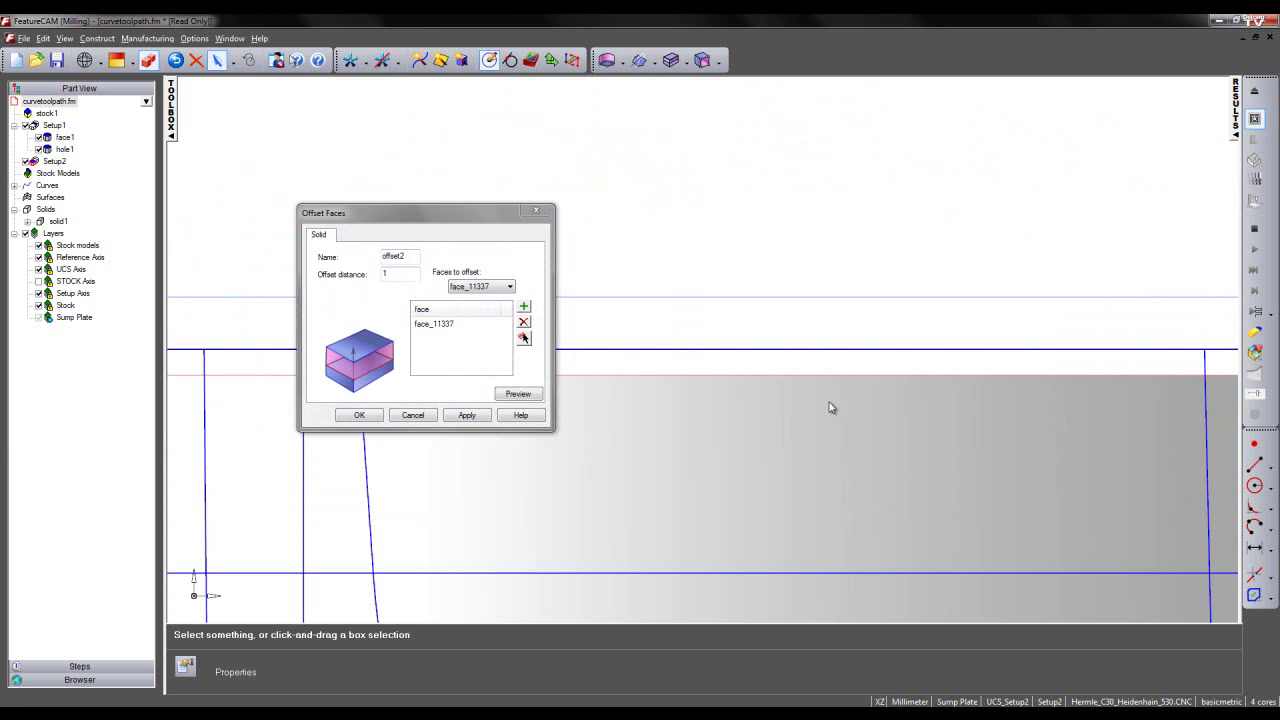
left_click(467, 415)
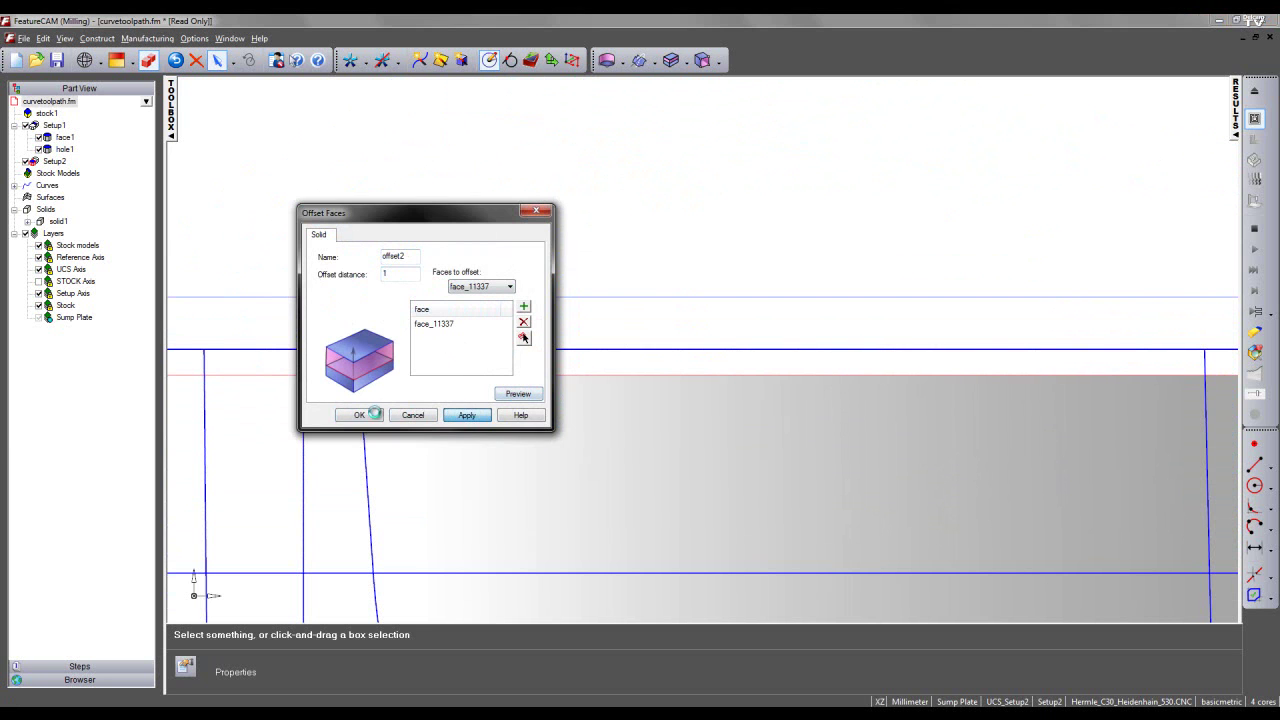
left_click(362, 415)
Change stock1 from a block to user-defined stock and assign solid1 as its stock solid
middle_click_drag(840, 247, 604, 324)
scroll(531, 391, "down", 5)
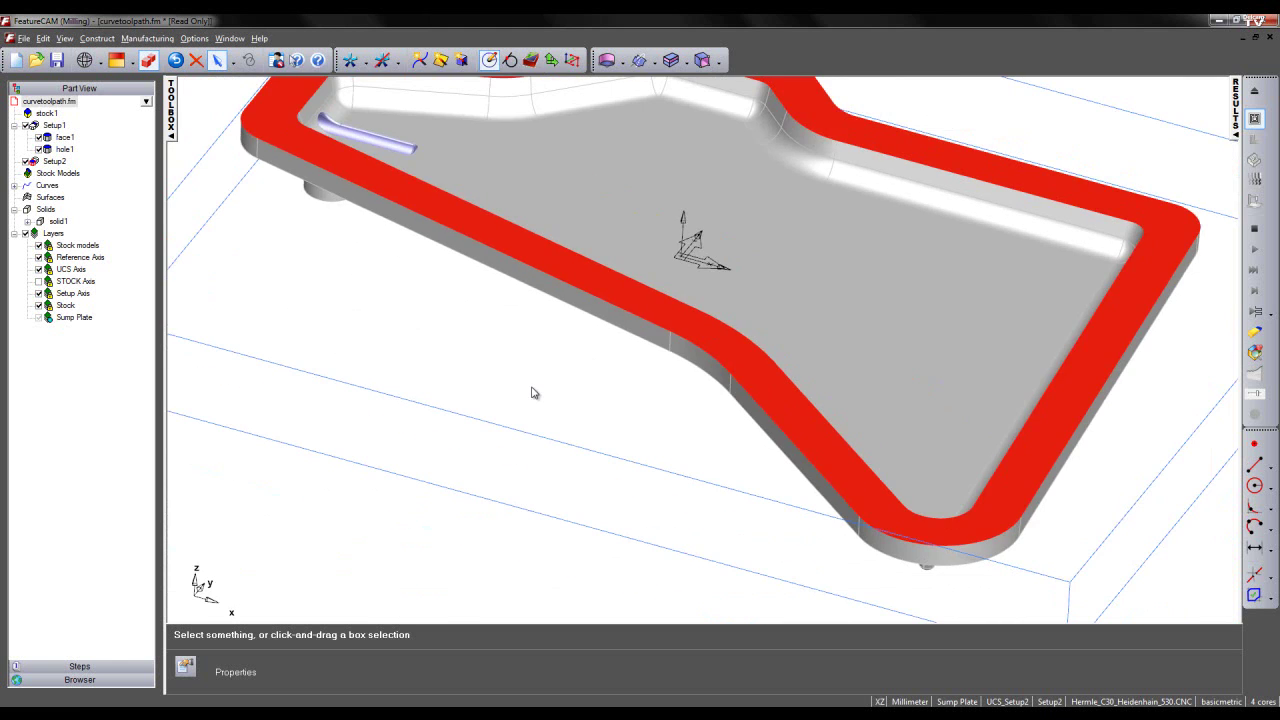
middle_click_drag(531, 391, 829, 342)
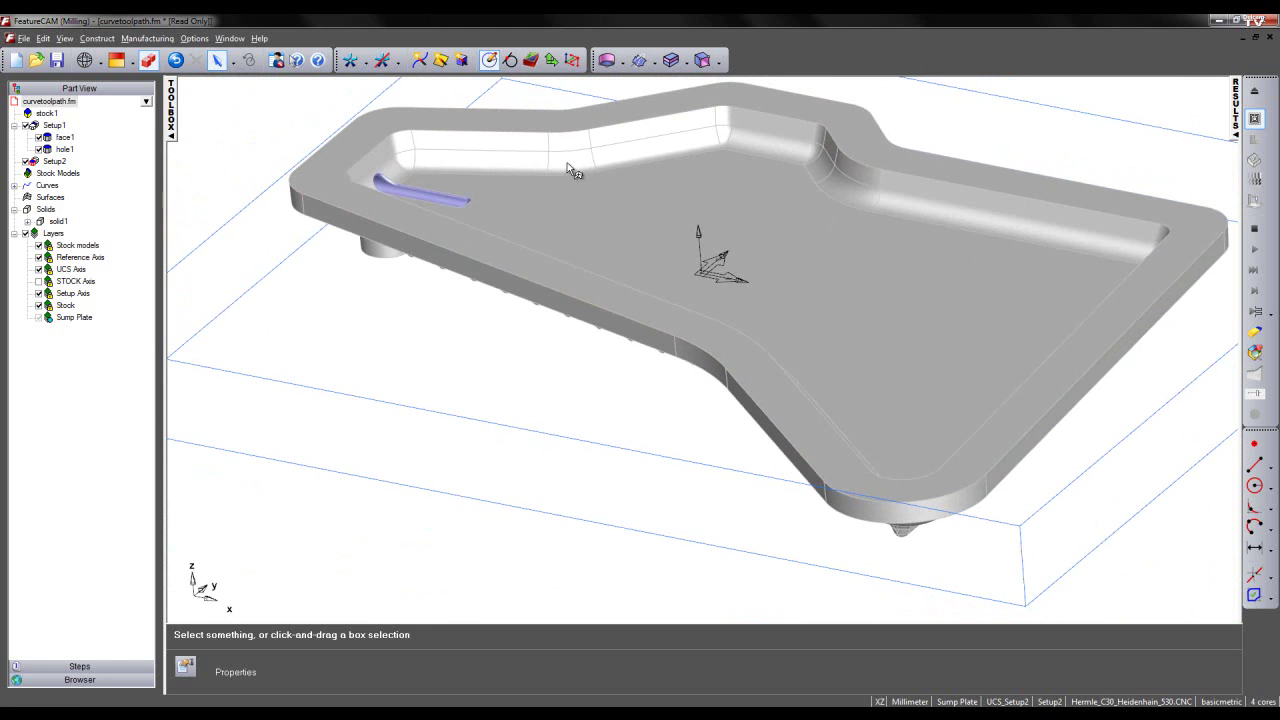
middle_click_drag(575, 320, 475, 332)
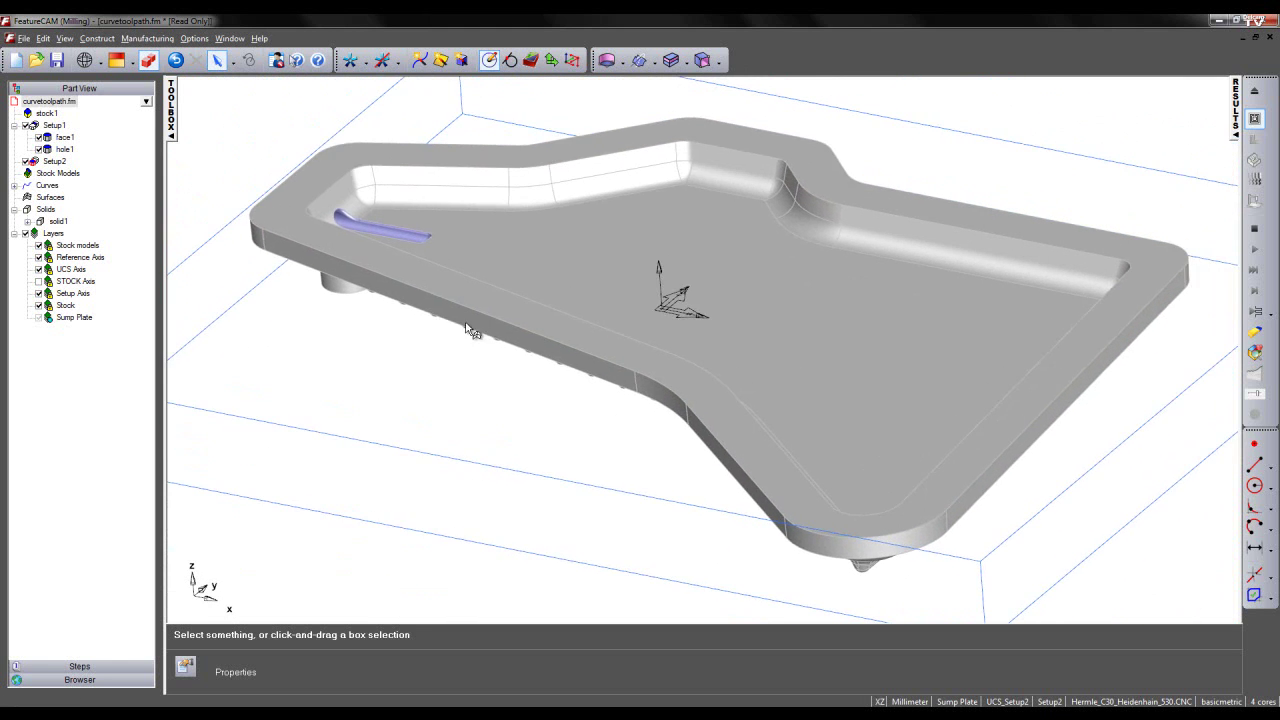
double_click(44, 116)
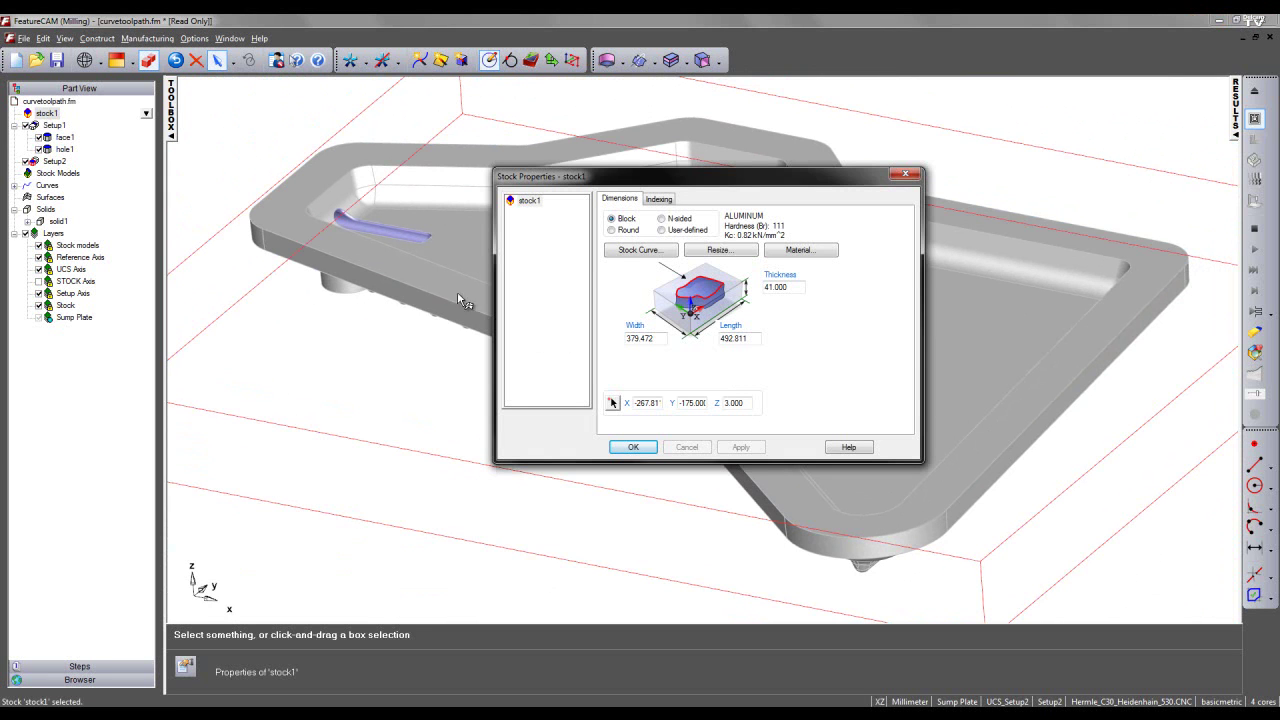
left_click(661, 230)
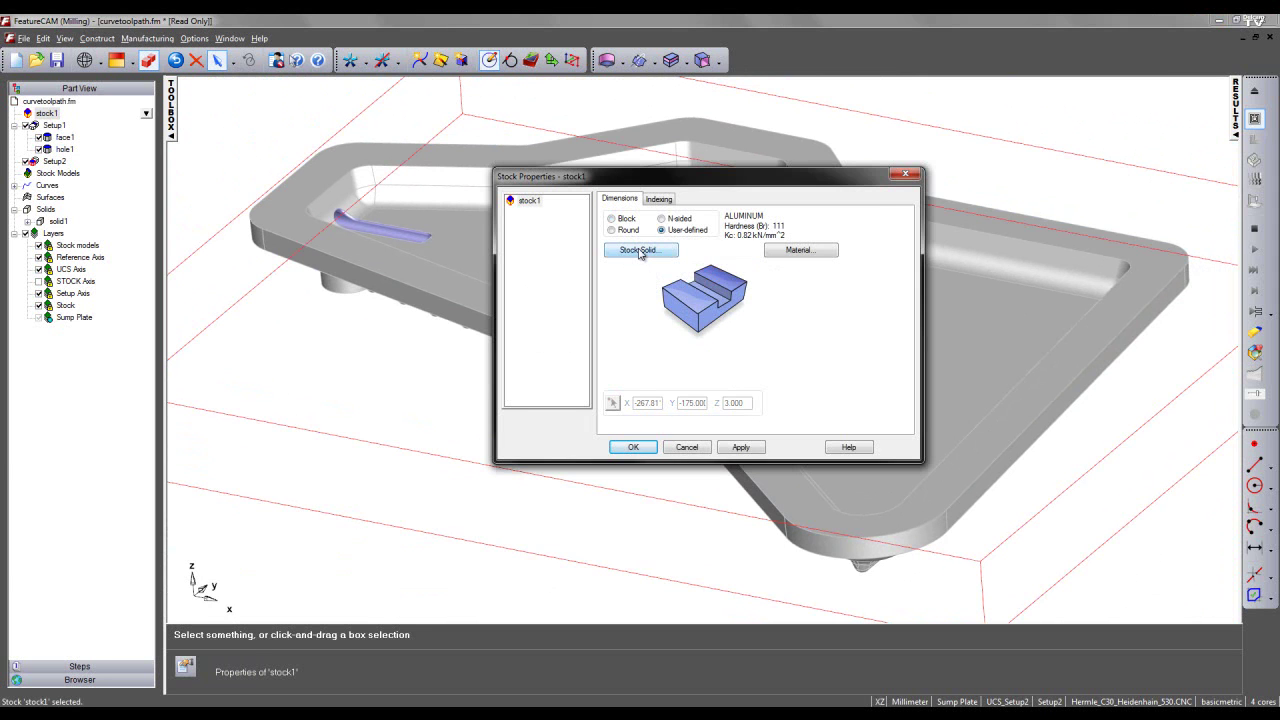
left_click(640, 250)
left_click(643, 255)
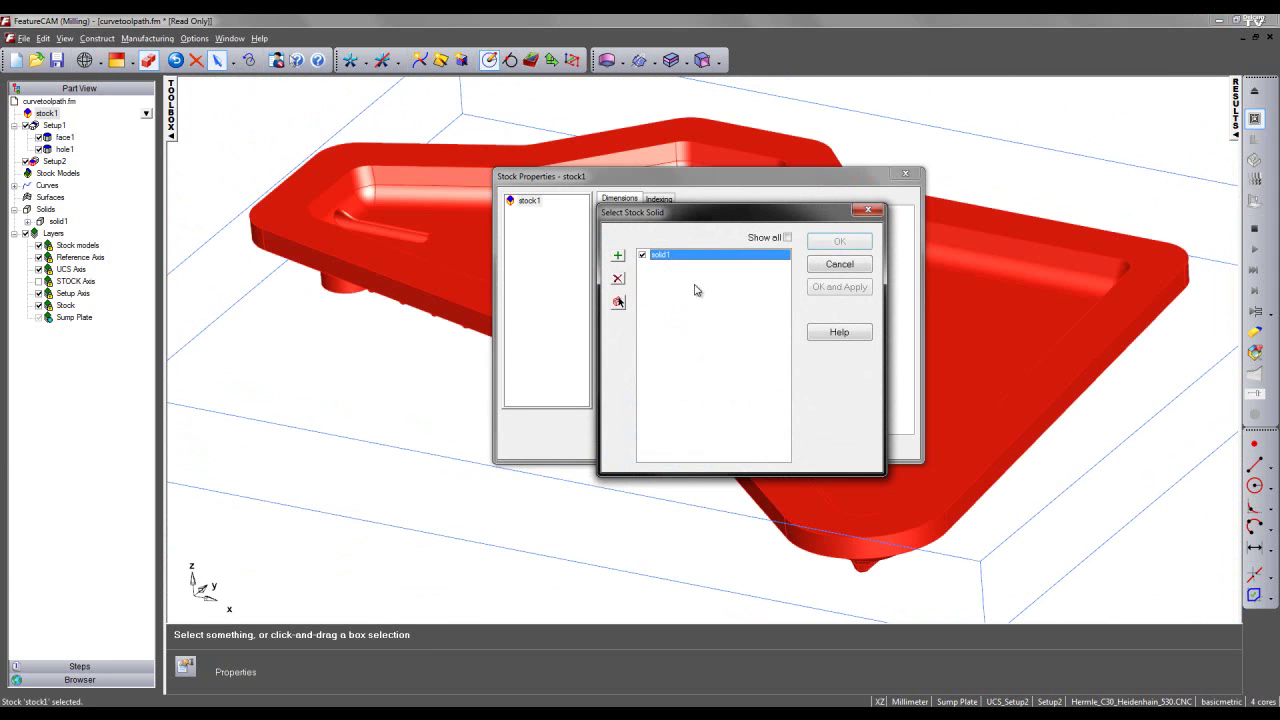
left_click(840, 287)
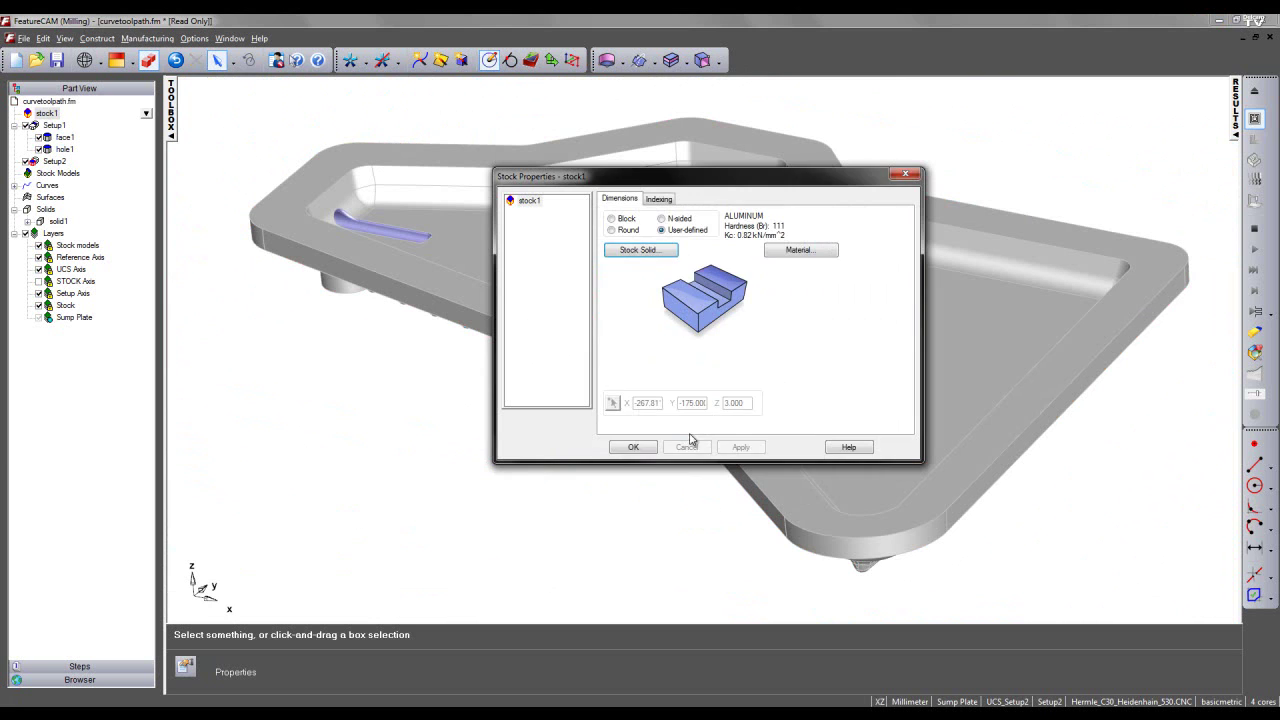
left_click(630, 448)
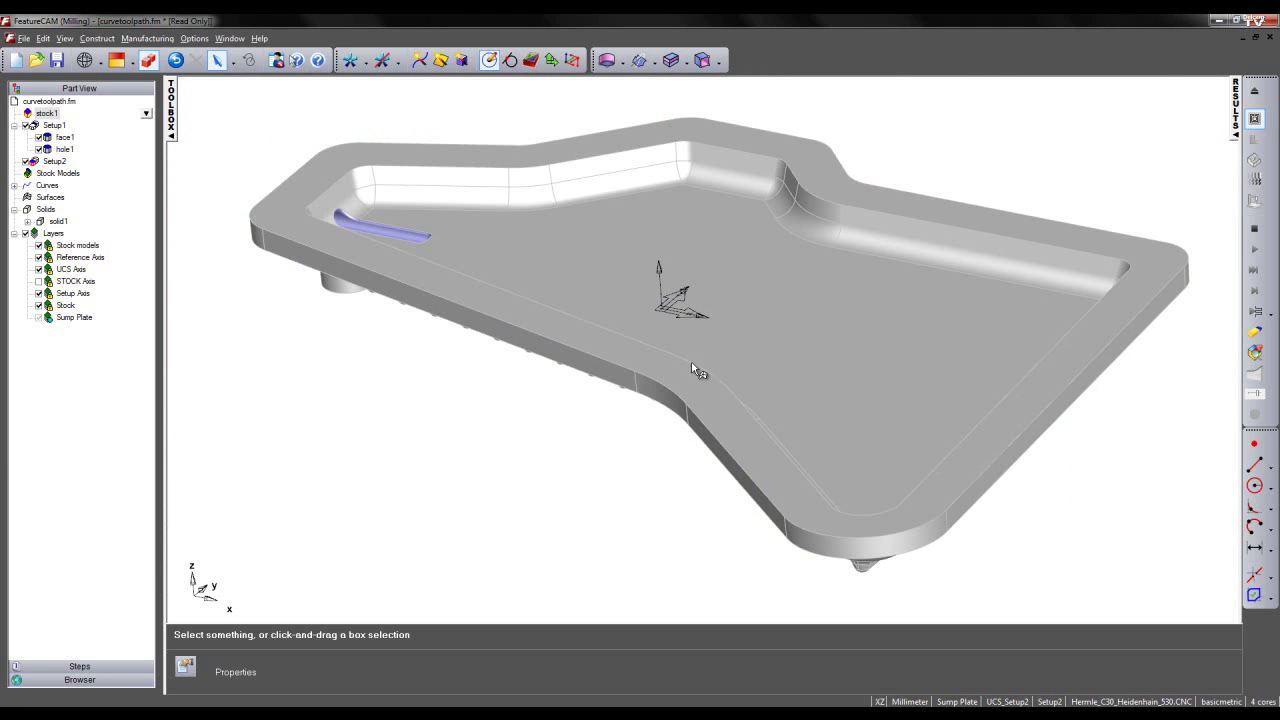
Start a new Face feature in Setup2 from the rim's top face, extracting it with FeatureRECOGNITION
middle_click_drag(551, 420, 847, 392)
left_click(849, 394)
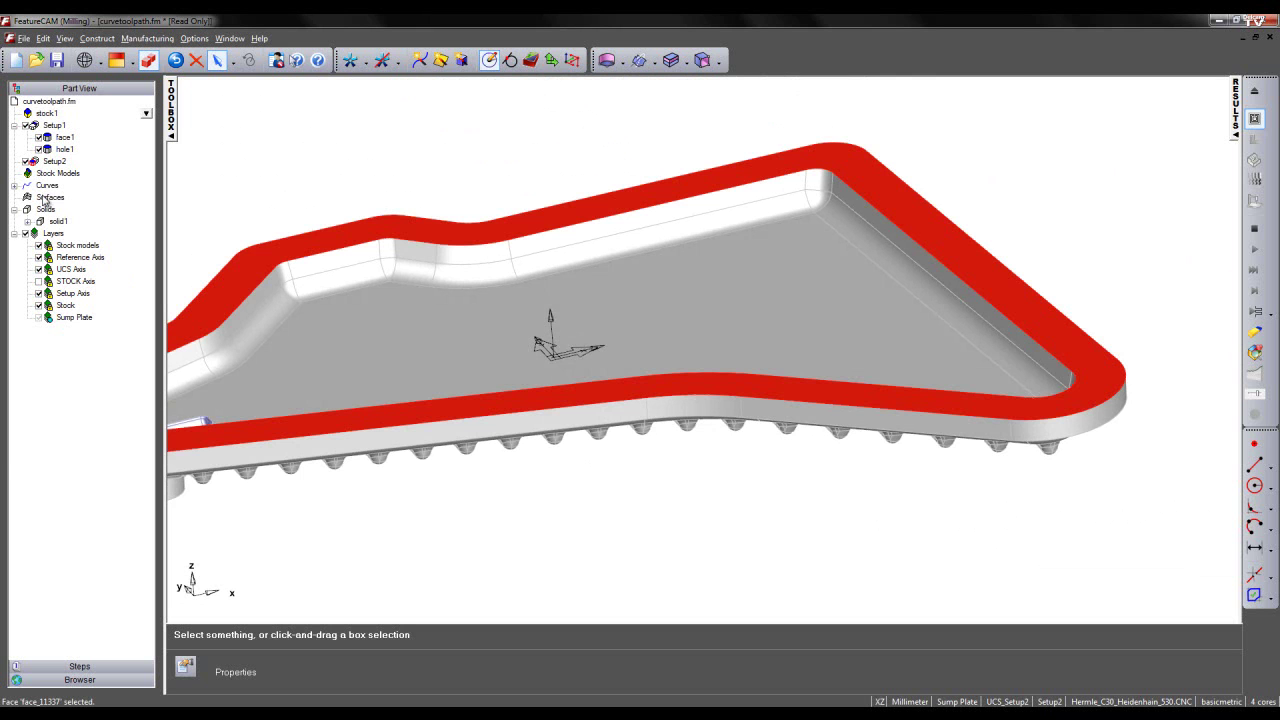
left_click(53, 162)
scroll(679, 165, "down", 3)
middle_click_drag(677, 194, 437, 423)
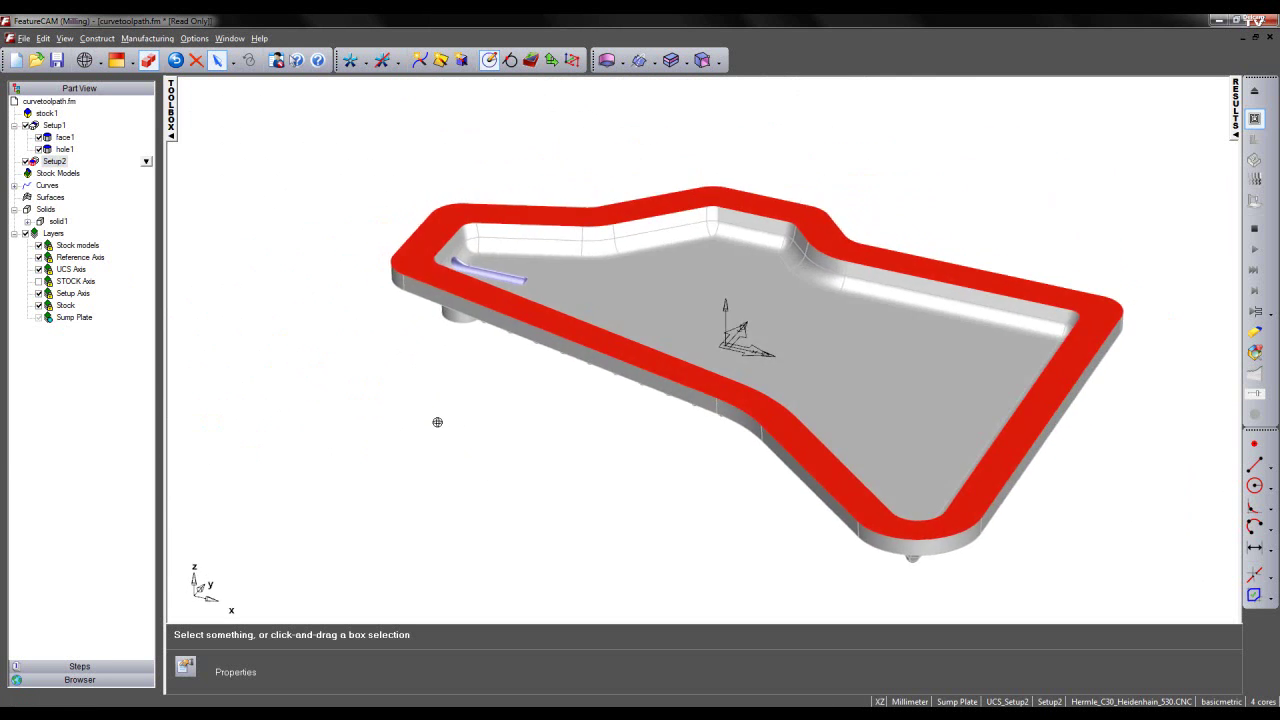
left_click(531, 61)
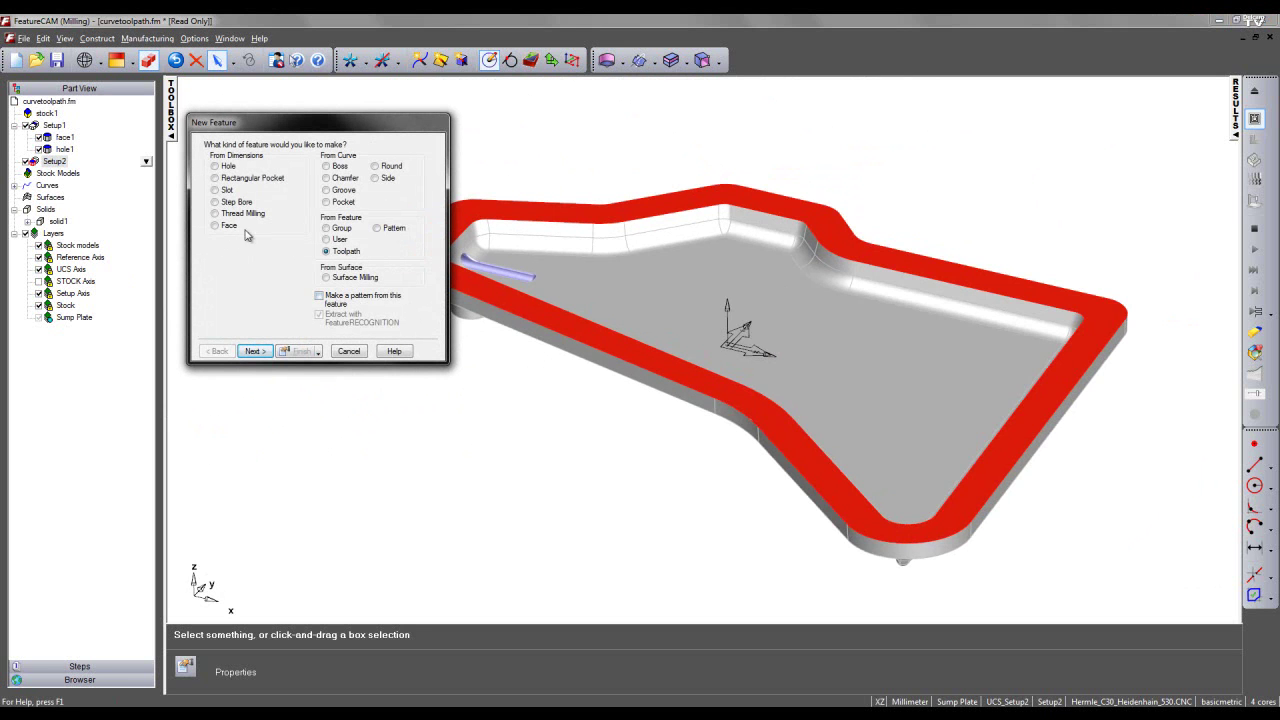
left_click(223, 228)
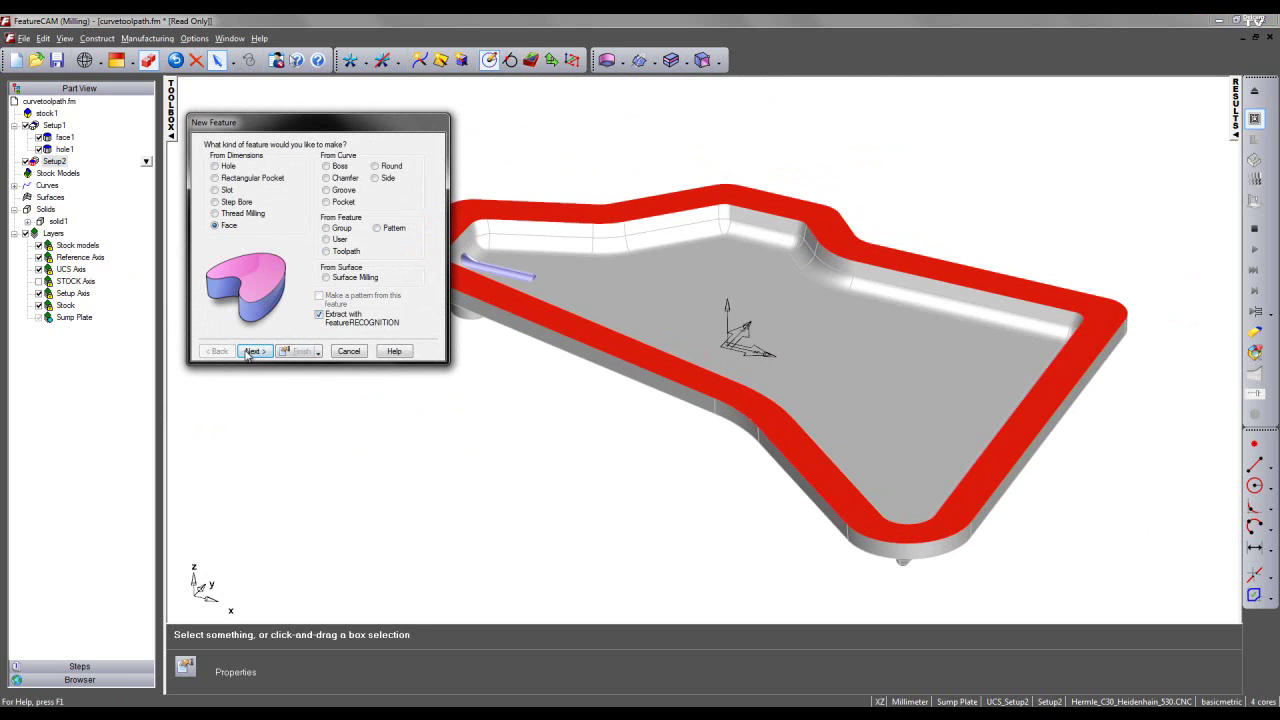
left_click(251, 352)
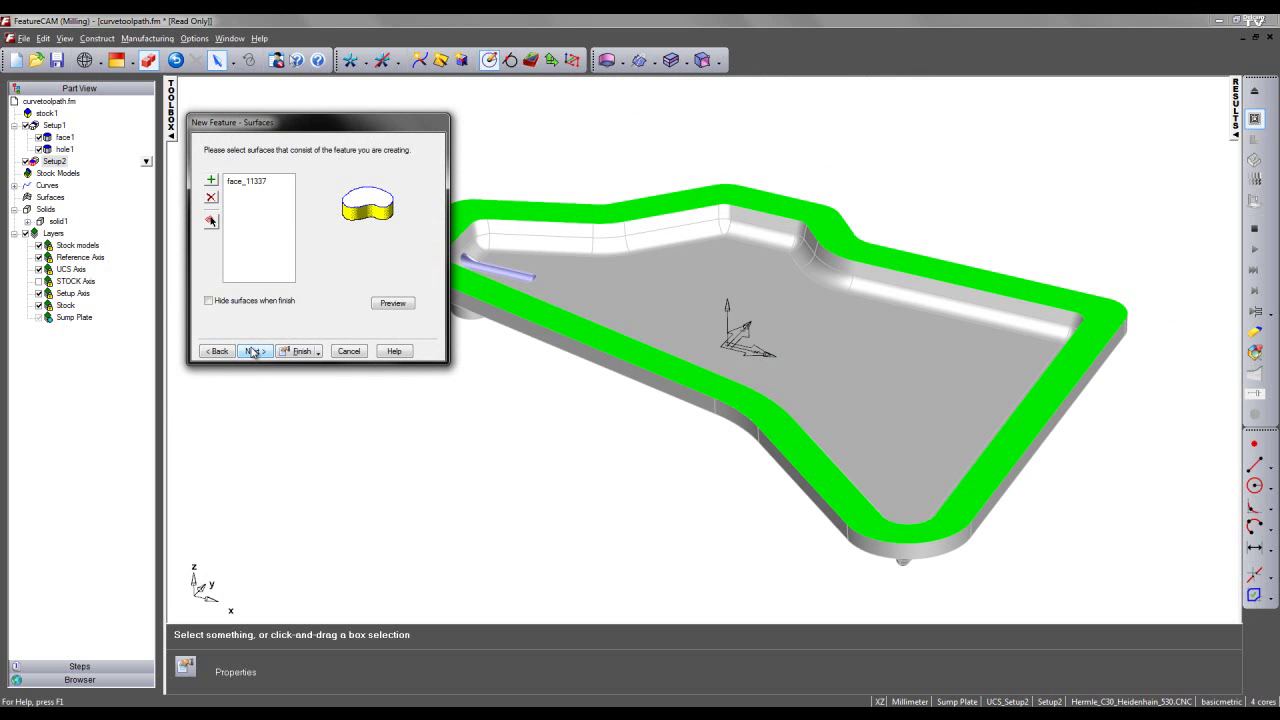
left_click(254, 351)
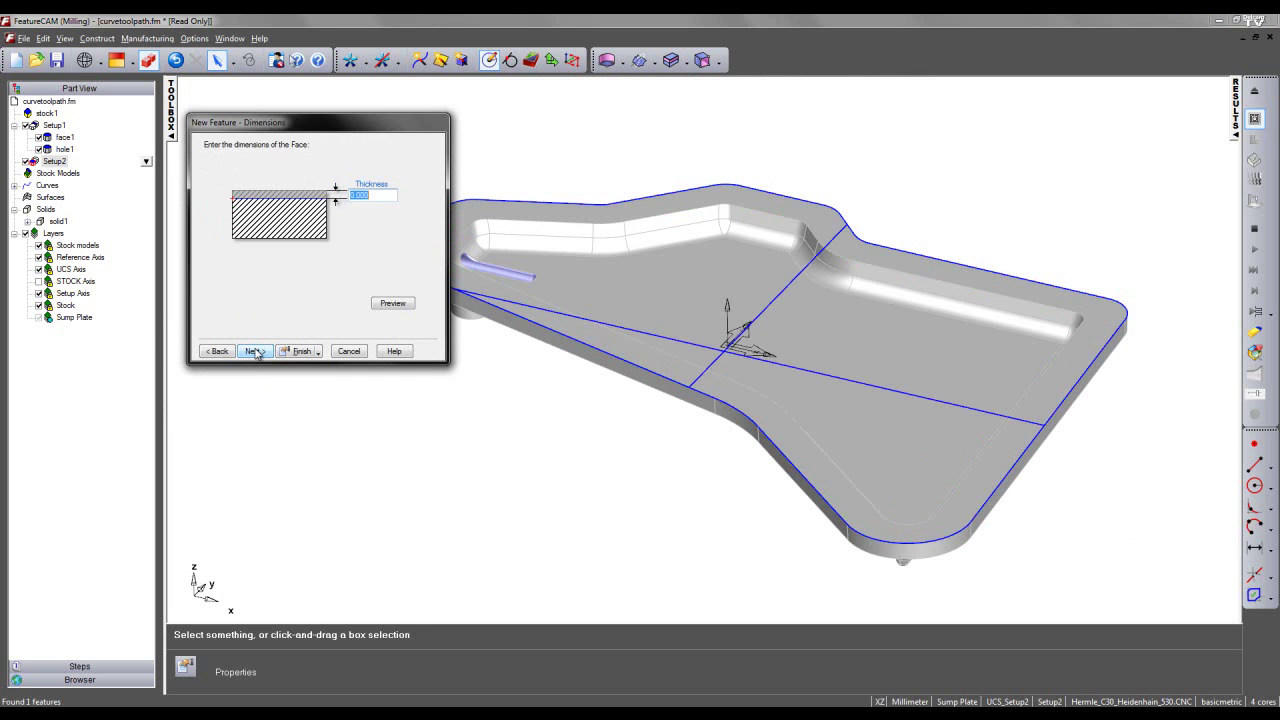
Finish the Face feature with 0 thickness, climb milling, a finish pass only, the default facemillM3200 tool and the recommended feed and speed
left_click(254, 351)
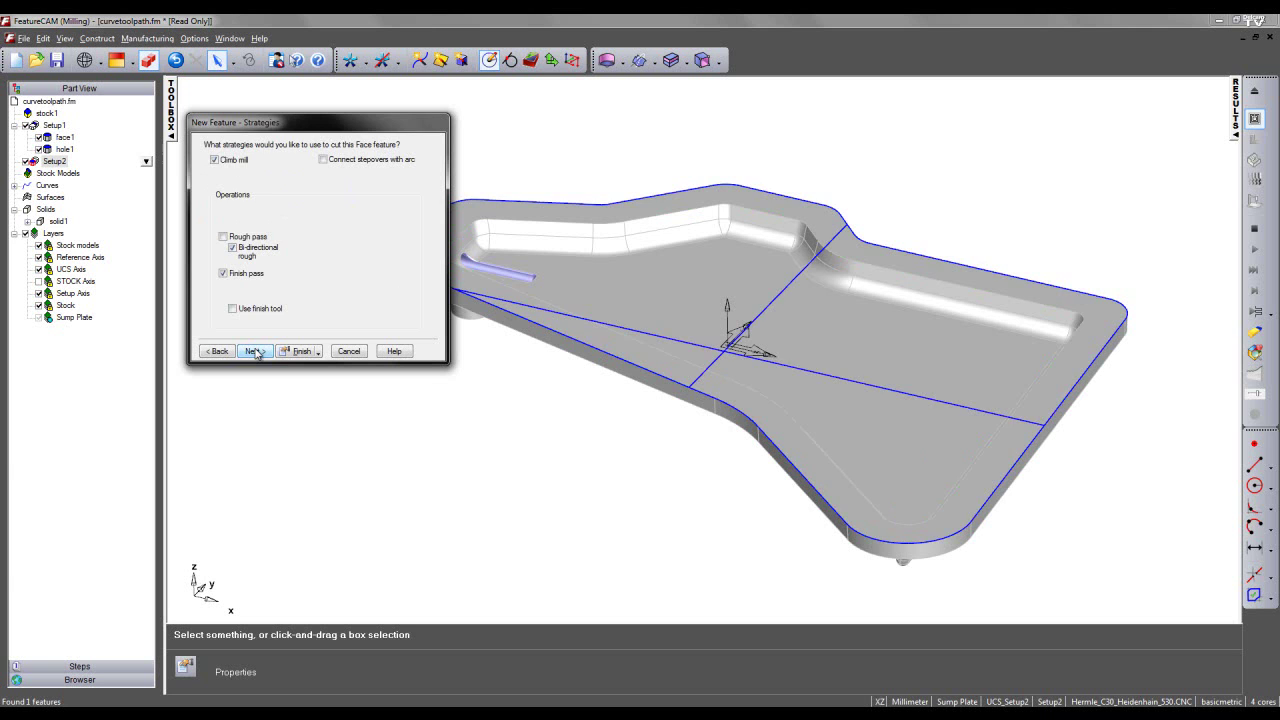
left_click(254, 351)
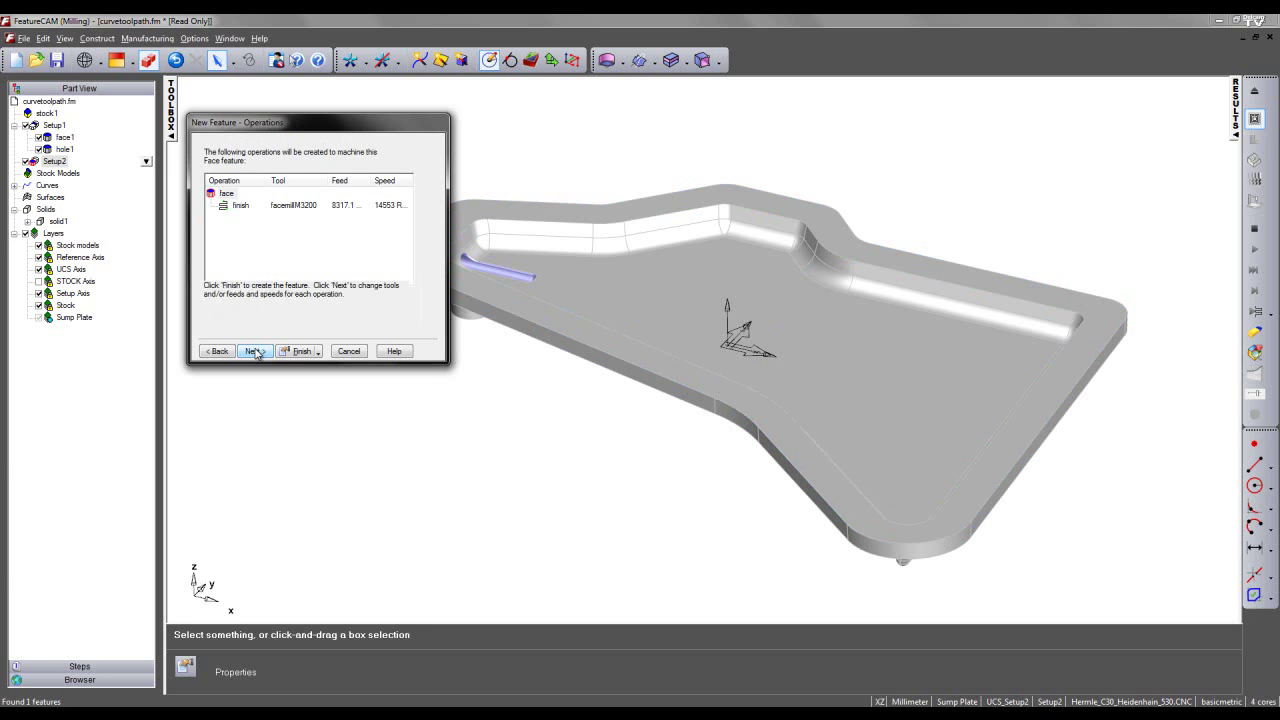
left_click(254, 351)
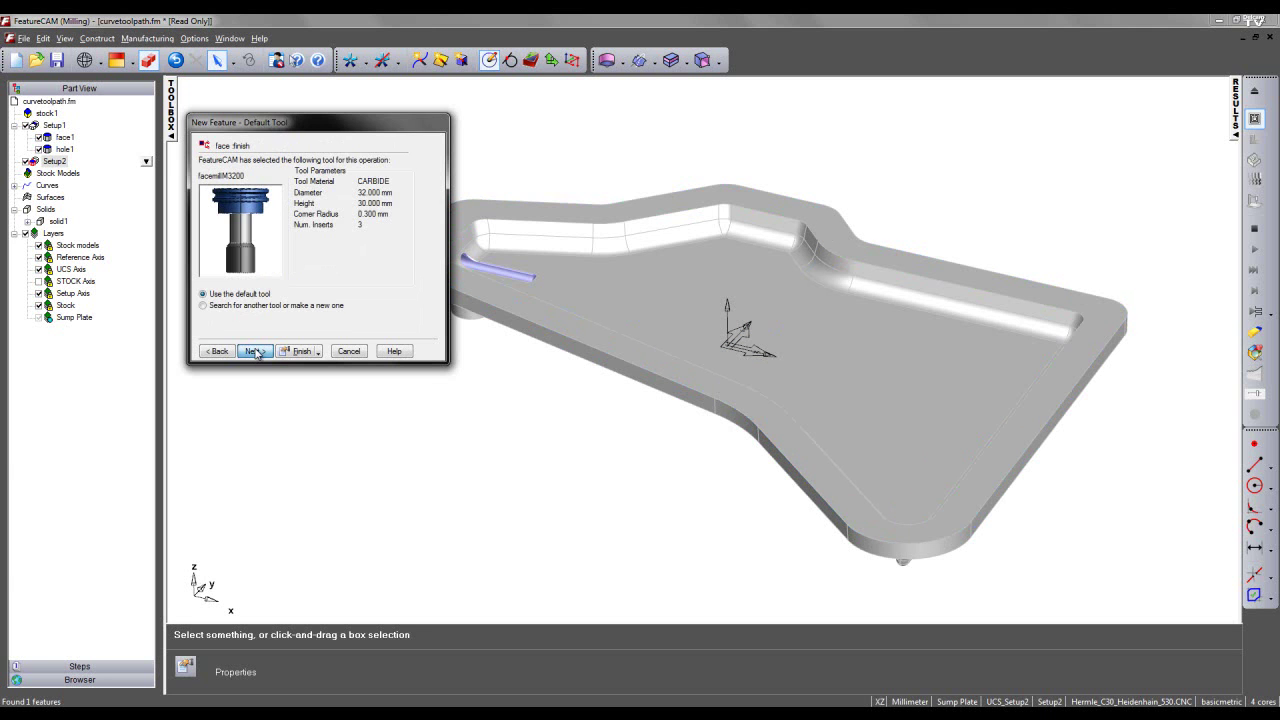
left_click(254, 351)
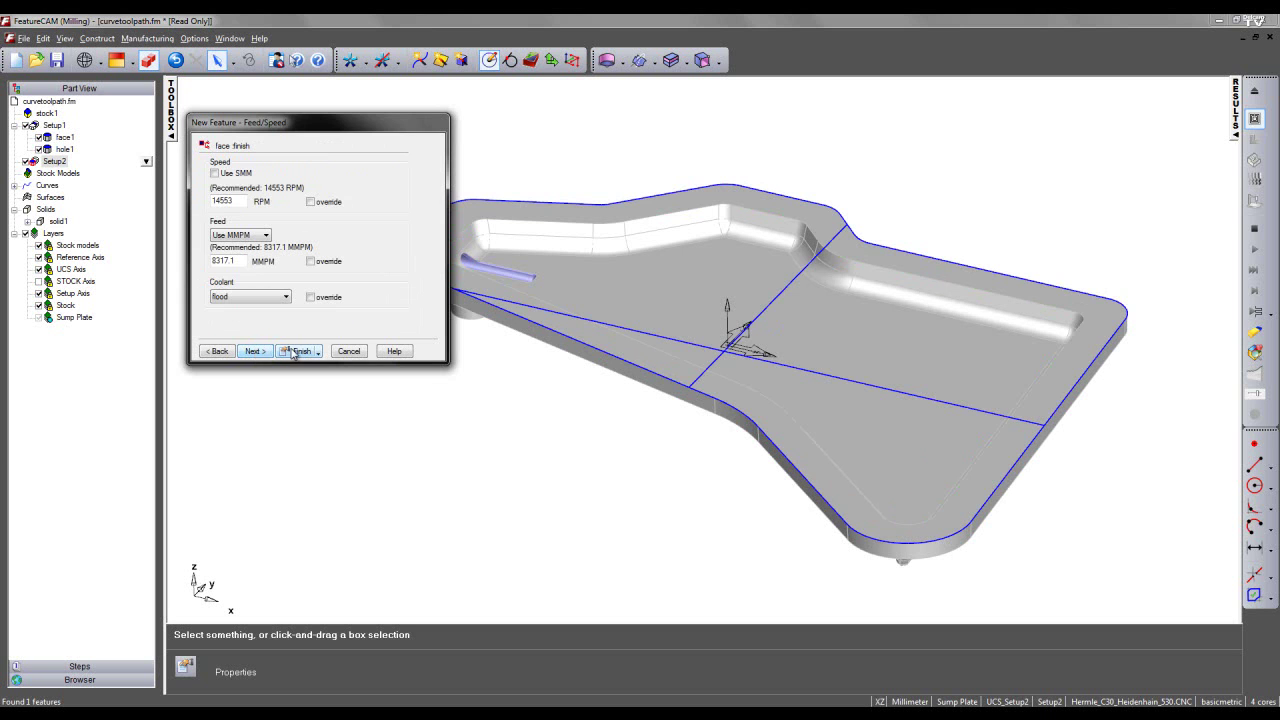
left_click(297, 351)
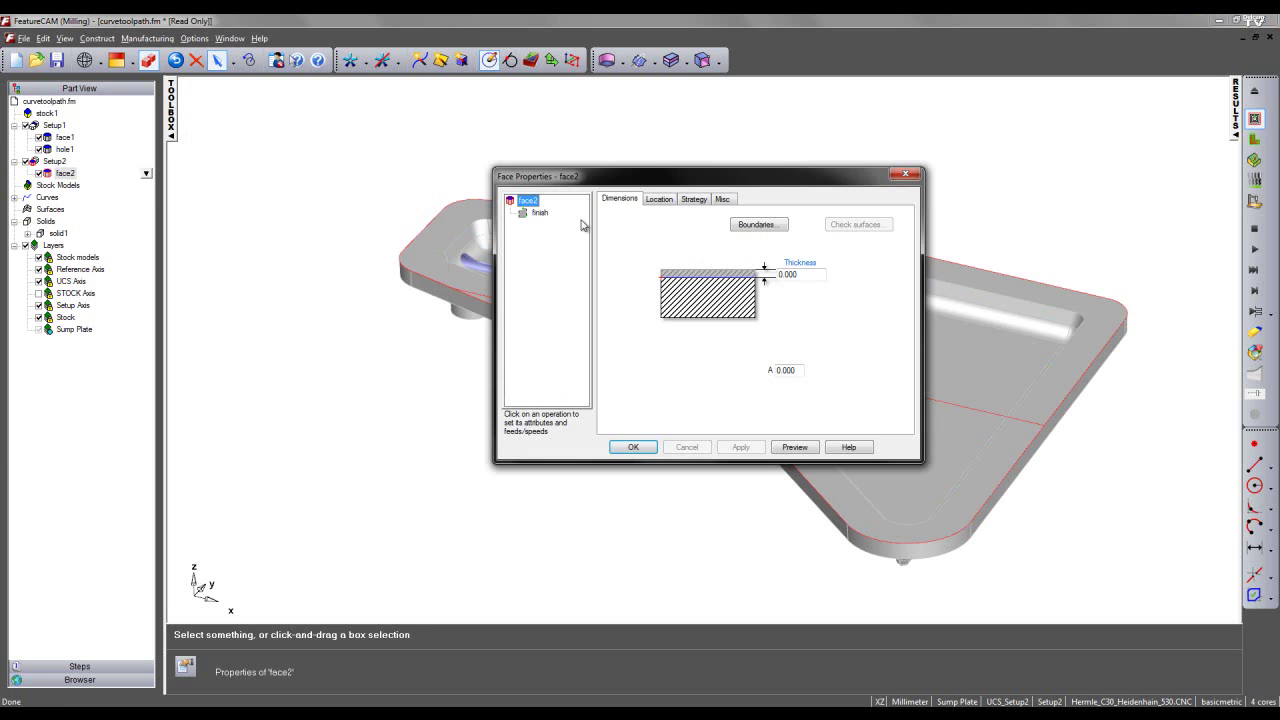
Set face2's relative Z position to -1 and apply the change to the feature
left_click_drag(644, 176, 250, 185)
left_click(264, 208)
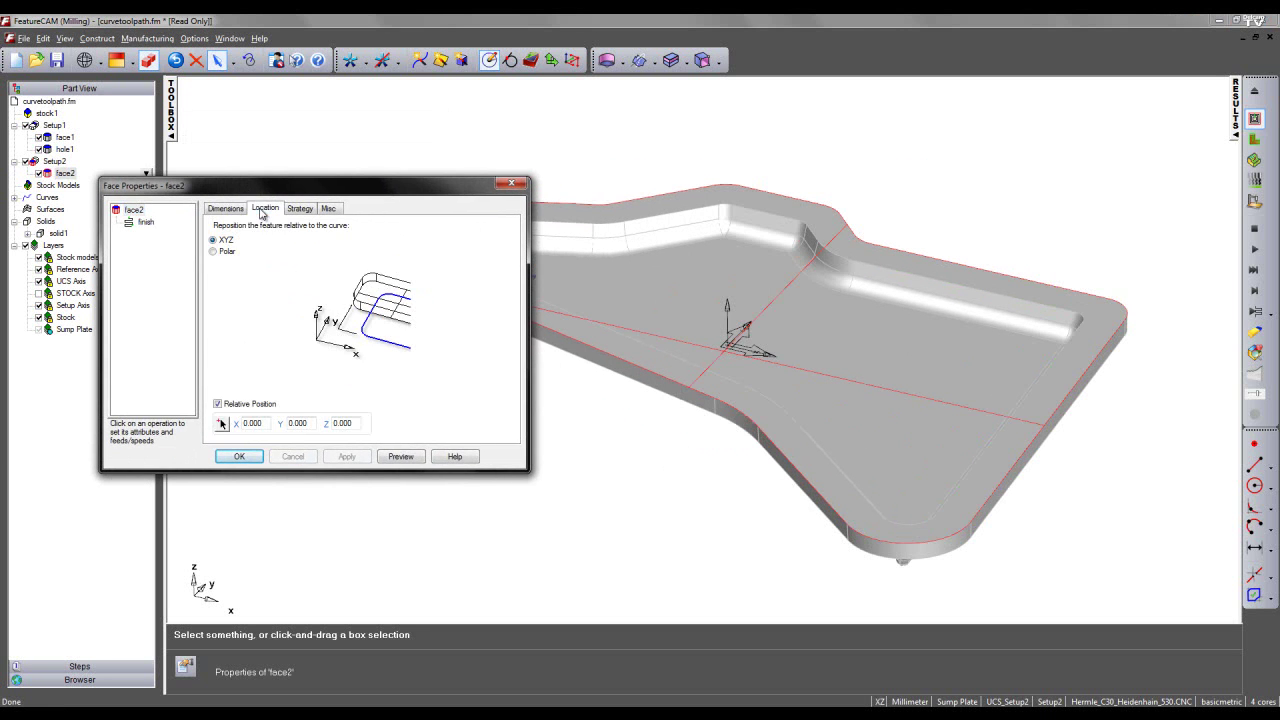
double_click(347, 424)
type("-1")
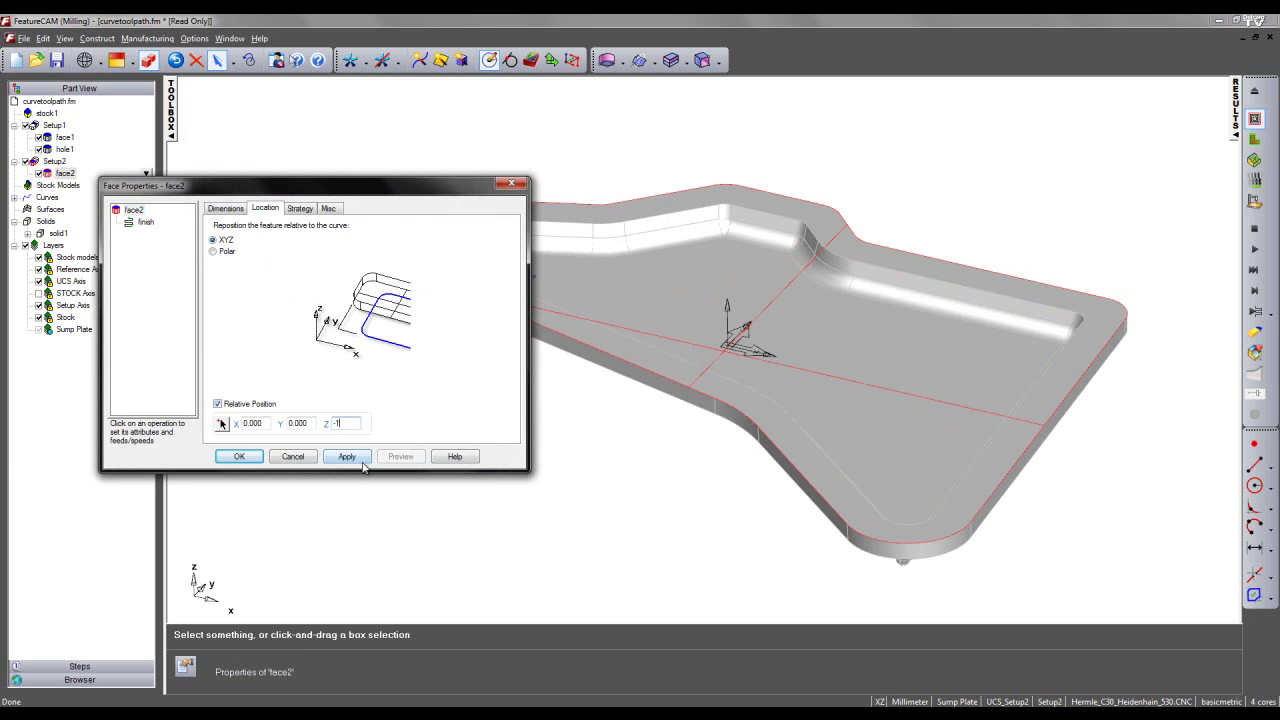
left_click(361, 462)
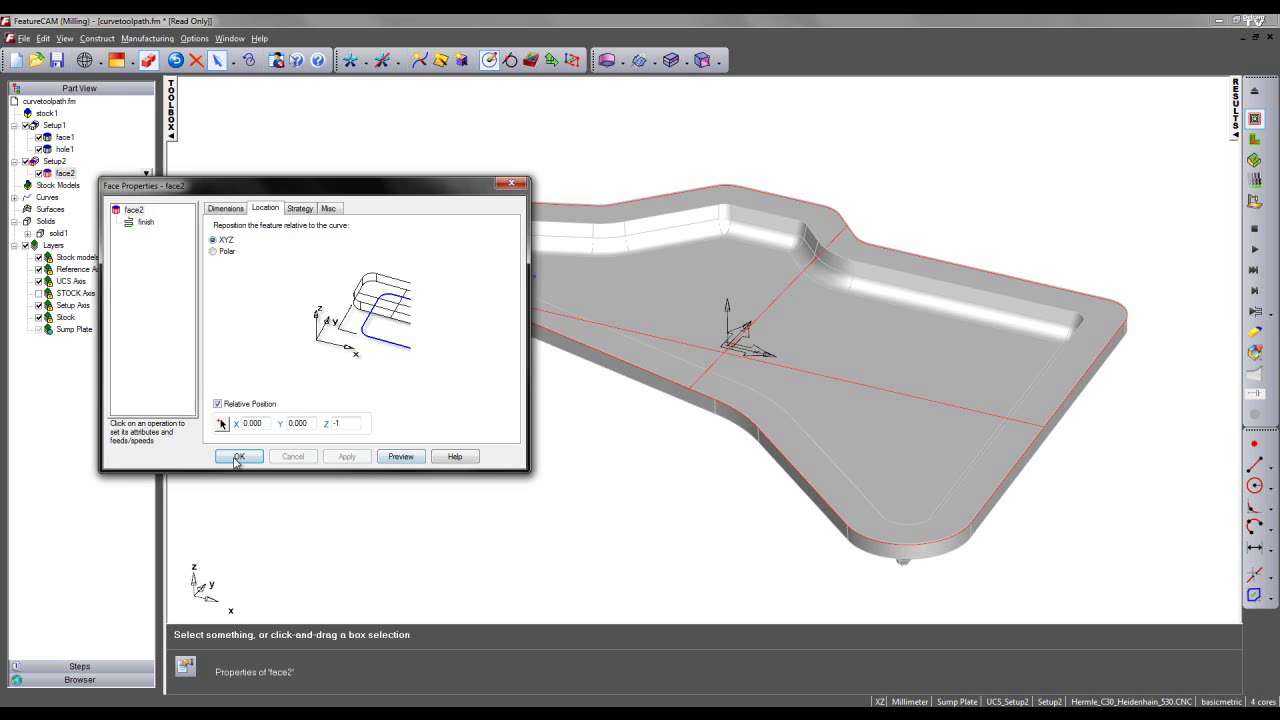
left_click(235, 458)
Run a 3D simulation of Setup2, examine the machined rim from several angles, and exit the simulation
middle_click_drag(618, 462, 596, 442)
middle_click_drag(596, 442, 479, 428, "shift")
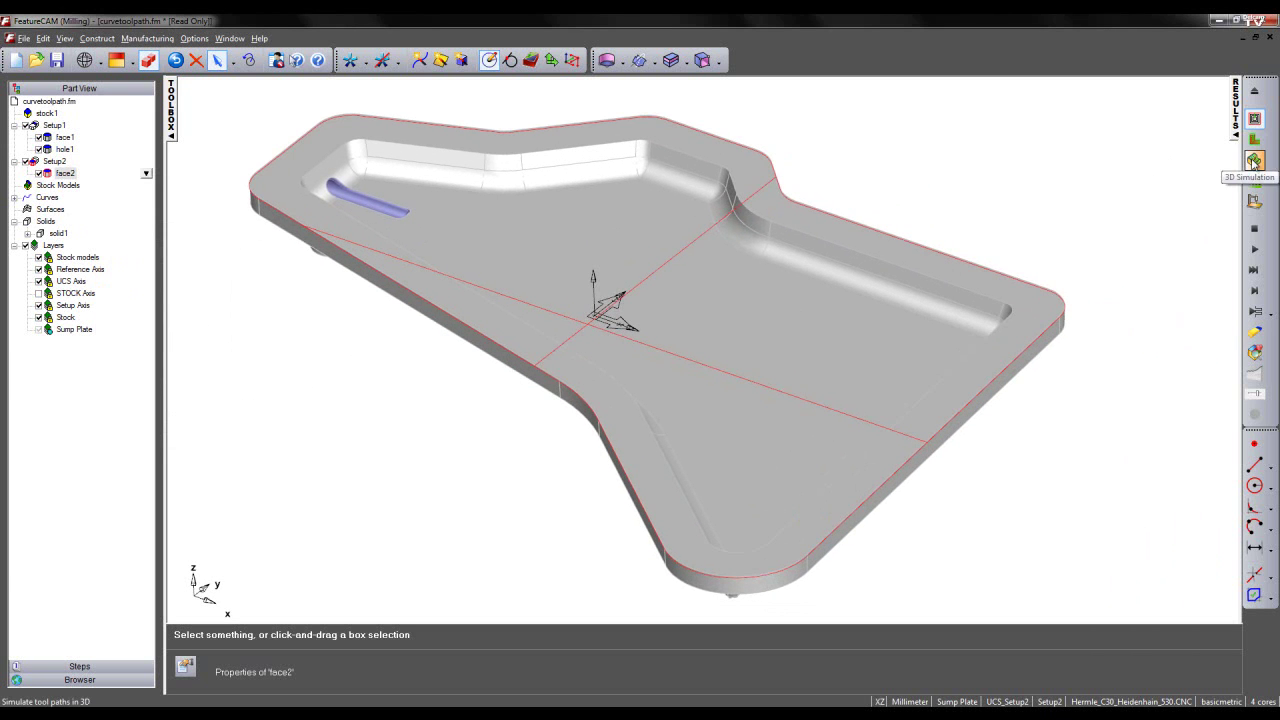
left_click(52, 162)
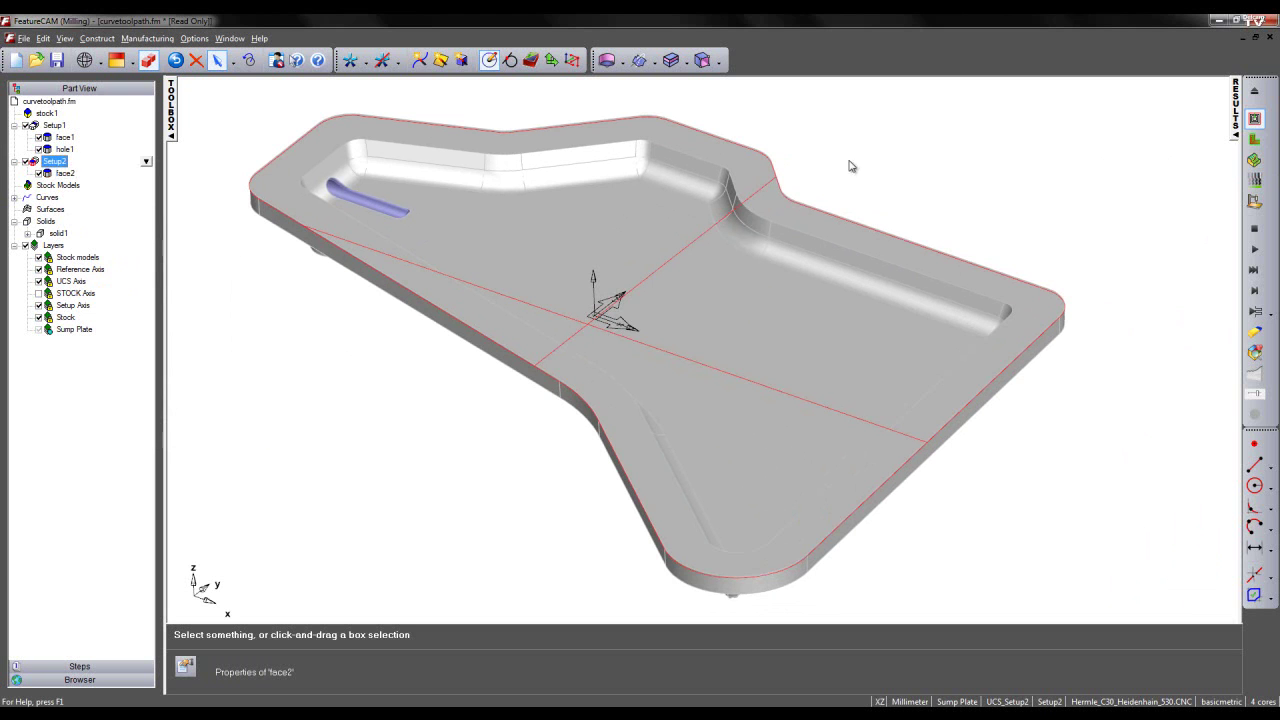
left_click(1255, 160)
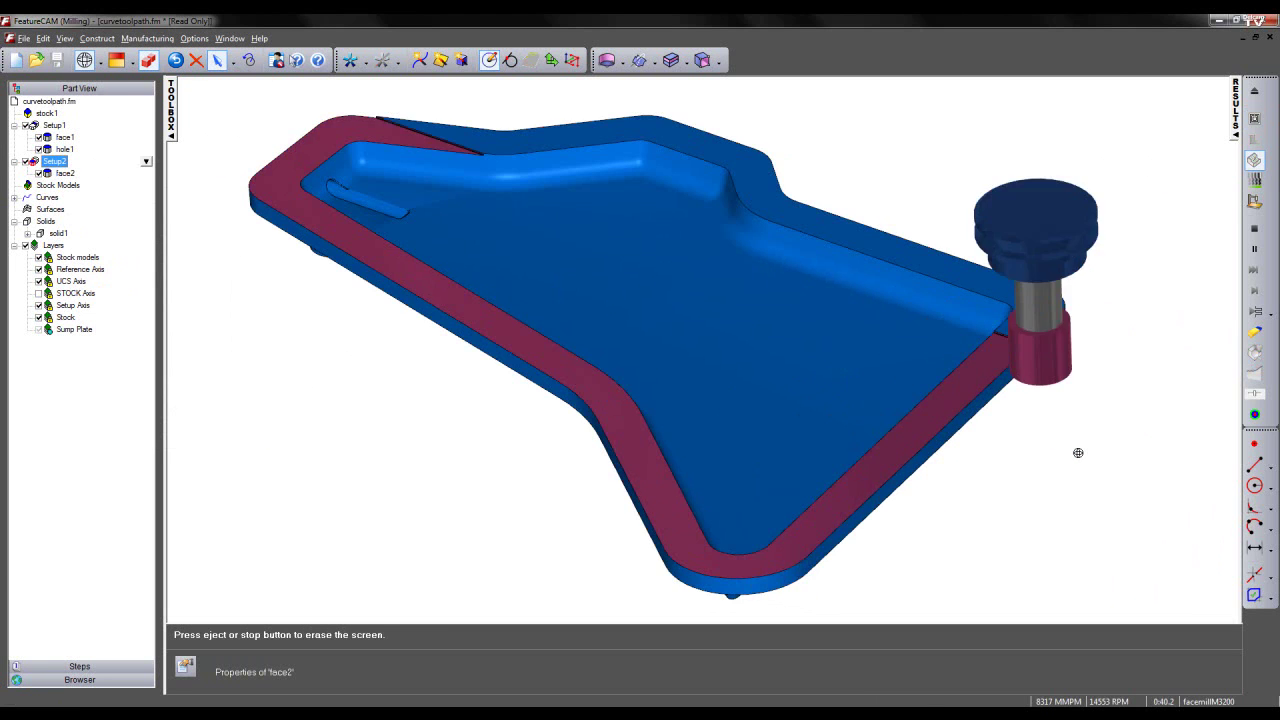
left_click_drag(484, 455, 846, 409)
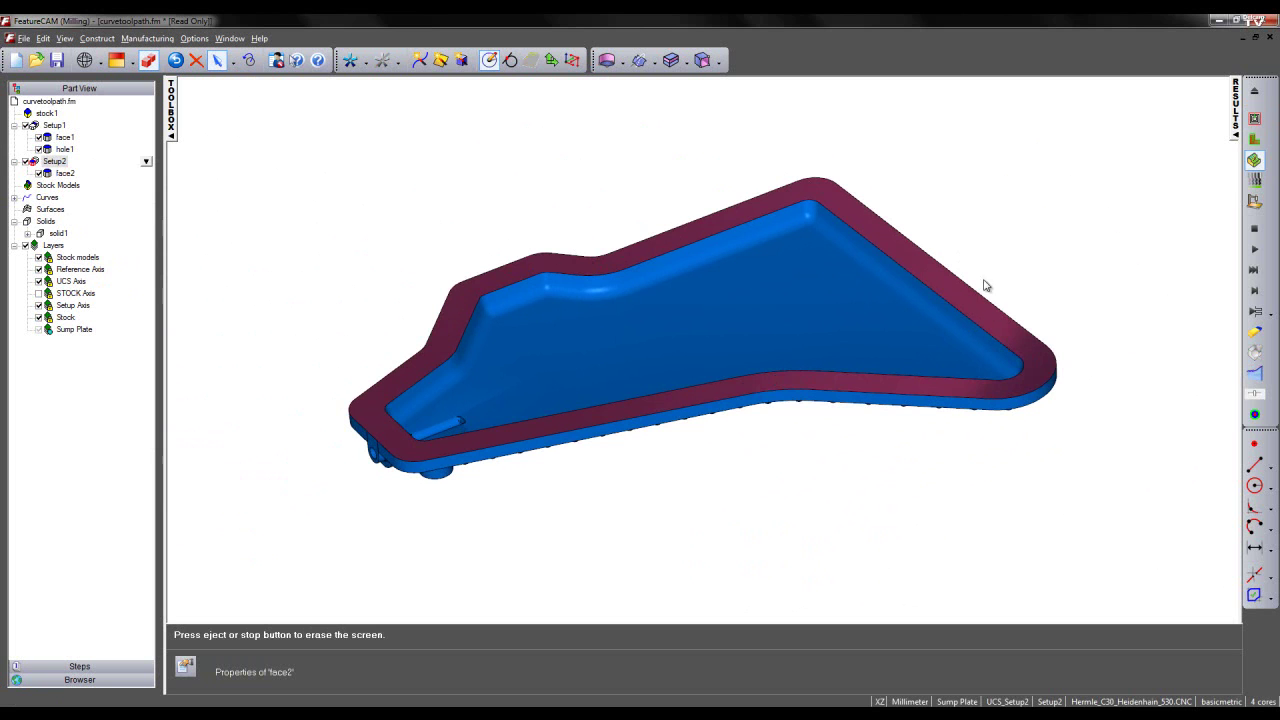
scroll(761, 382, "up", 3)
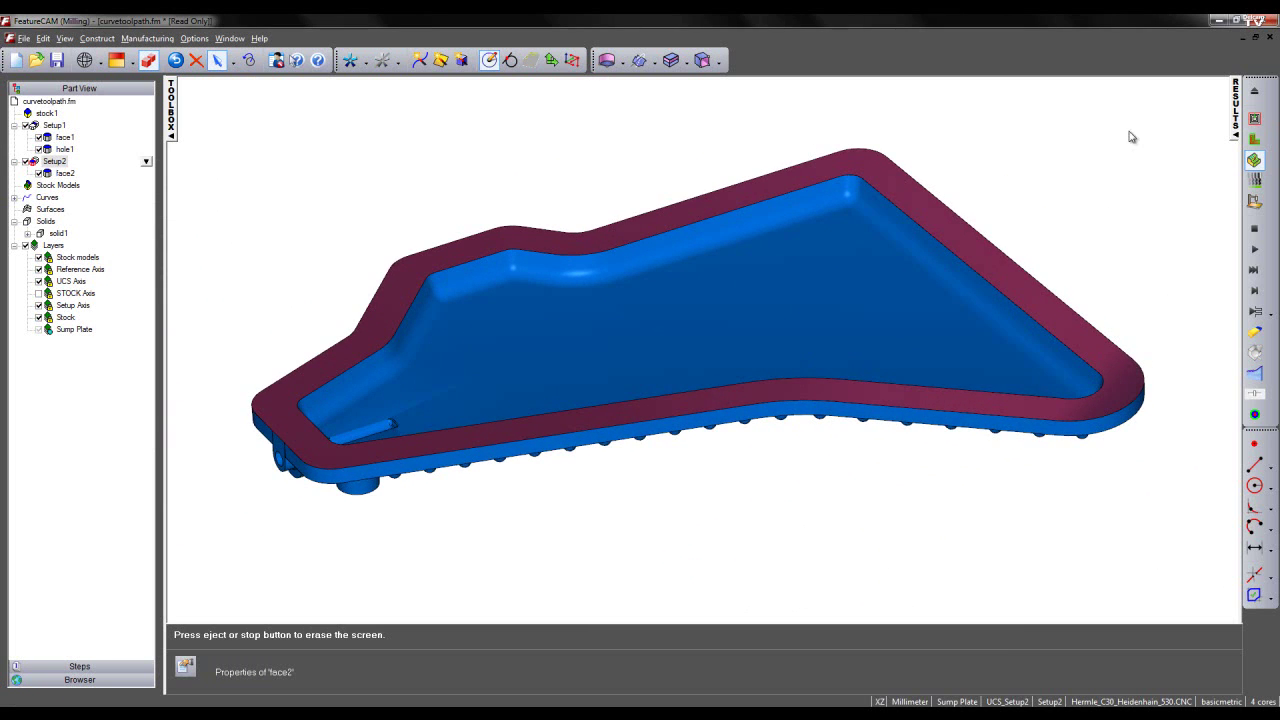
left_click(1258, 92)
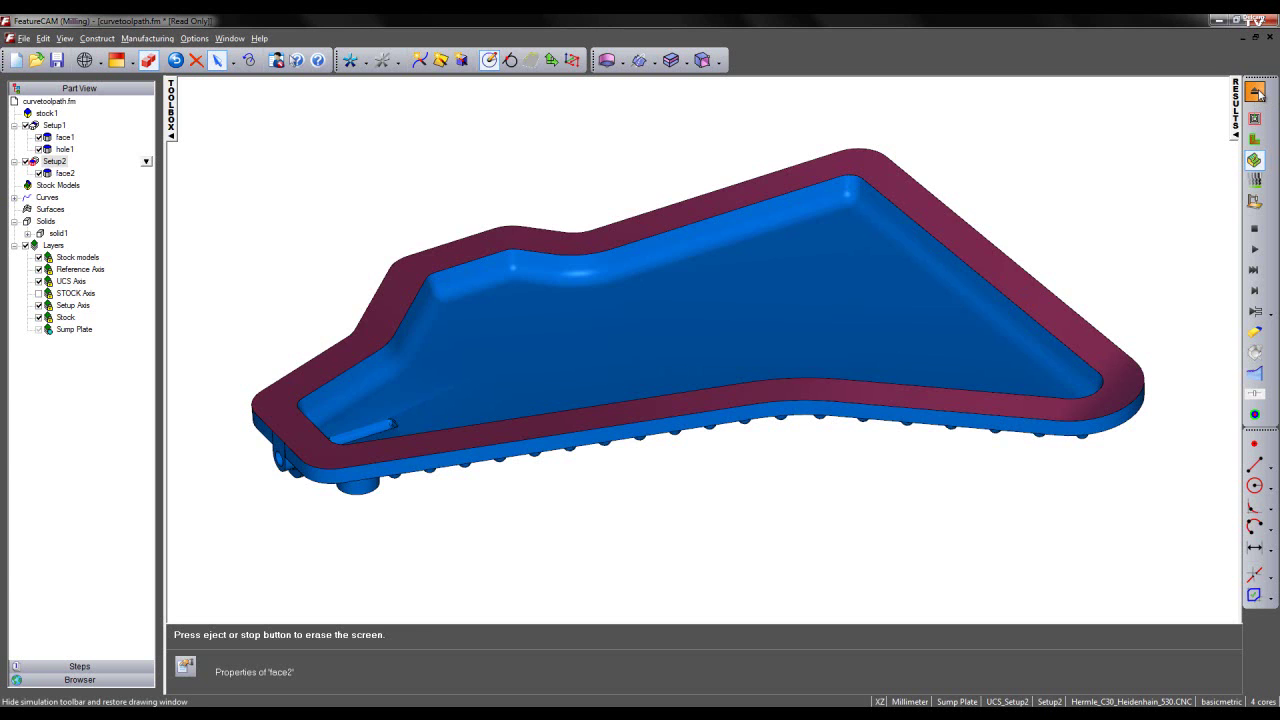
Preview face2's centerline toolpath, examine its passes from the top and in an angled view, and close the preview
double_click(65, 173)
left_click(399, 456)
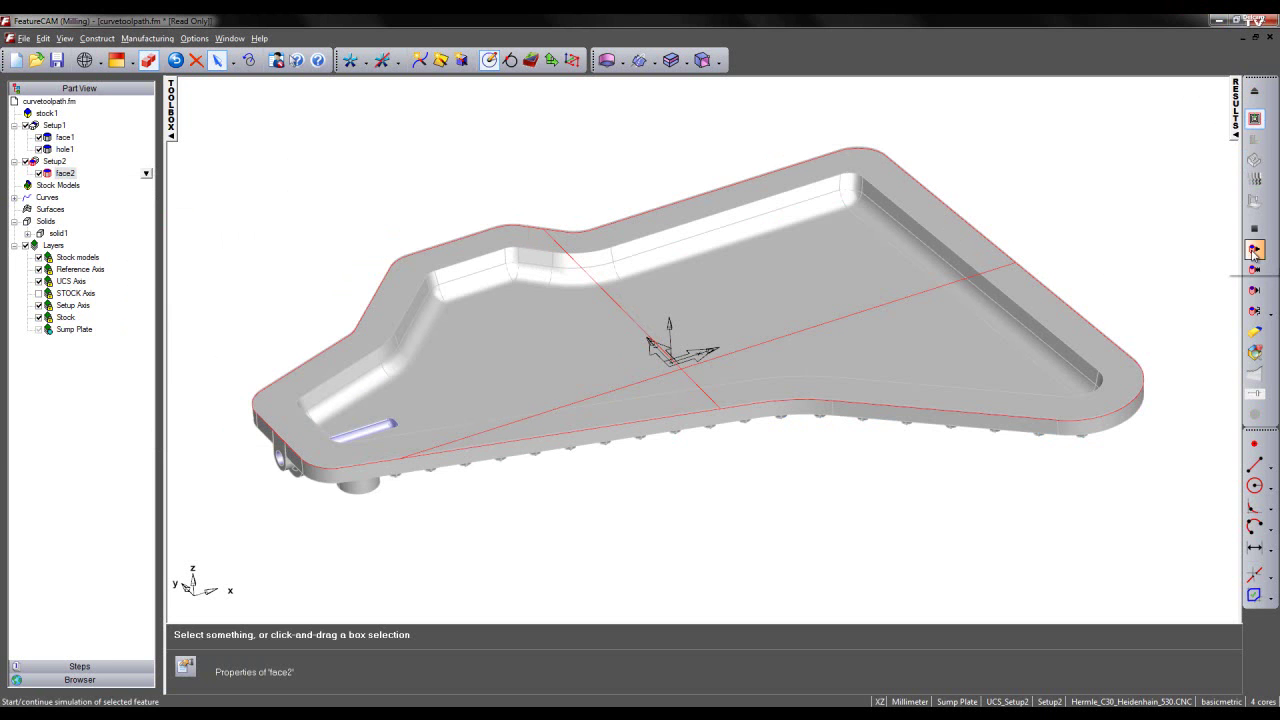
left_click(1255, 252)
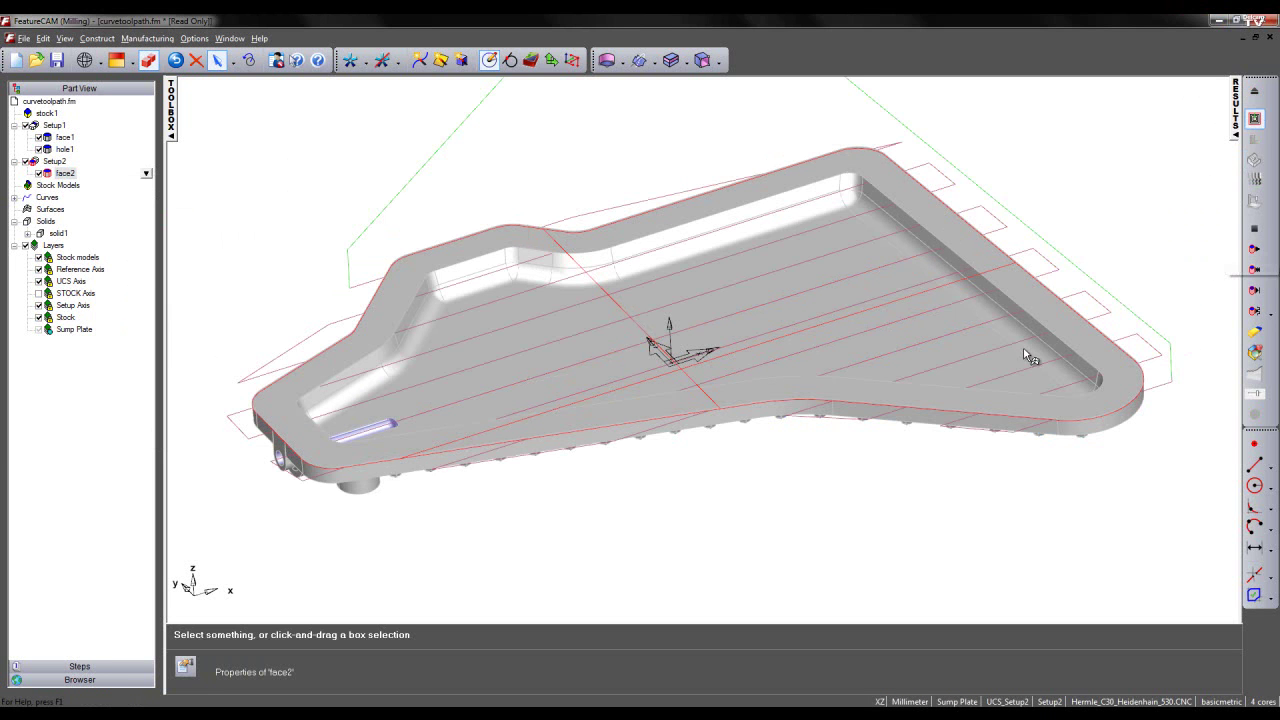
middle_click_drag(837, 463, 703, 550)
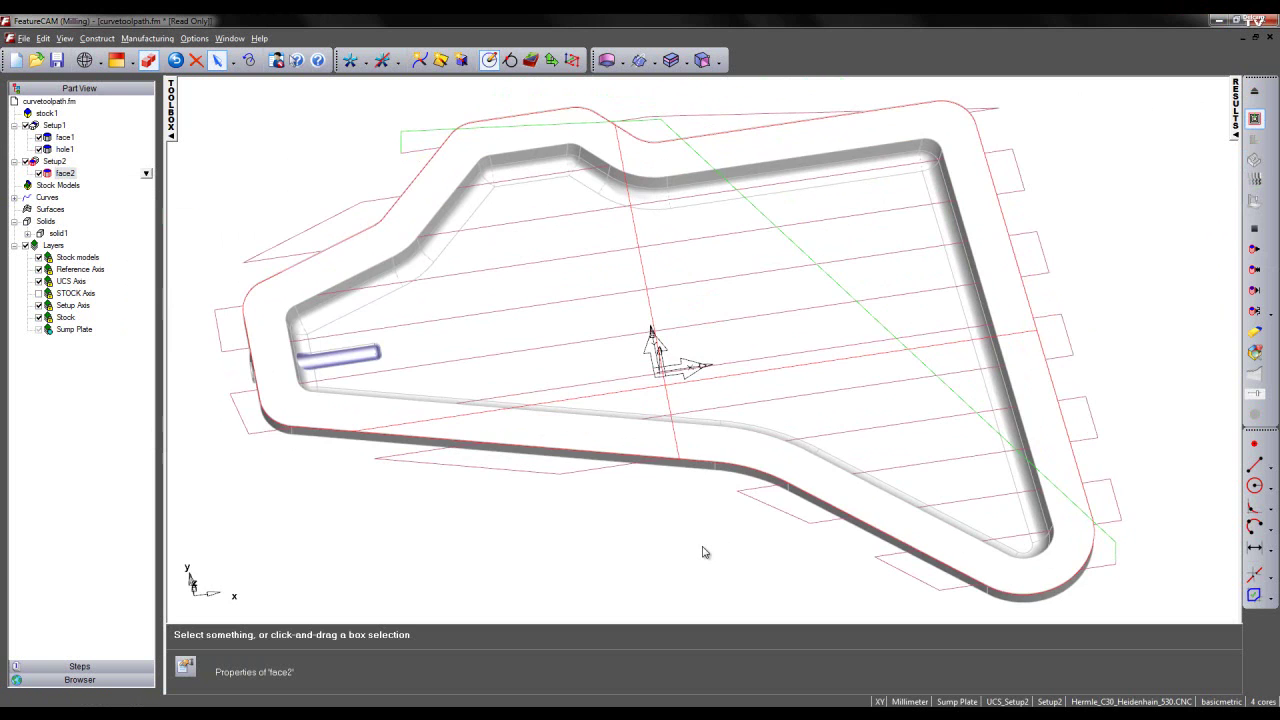
key("ctrl+5")
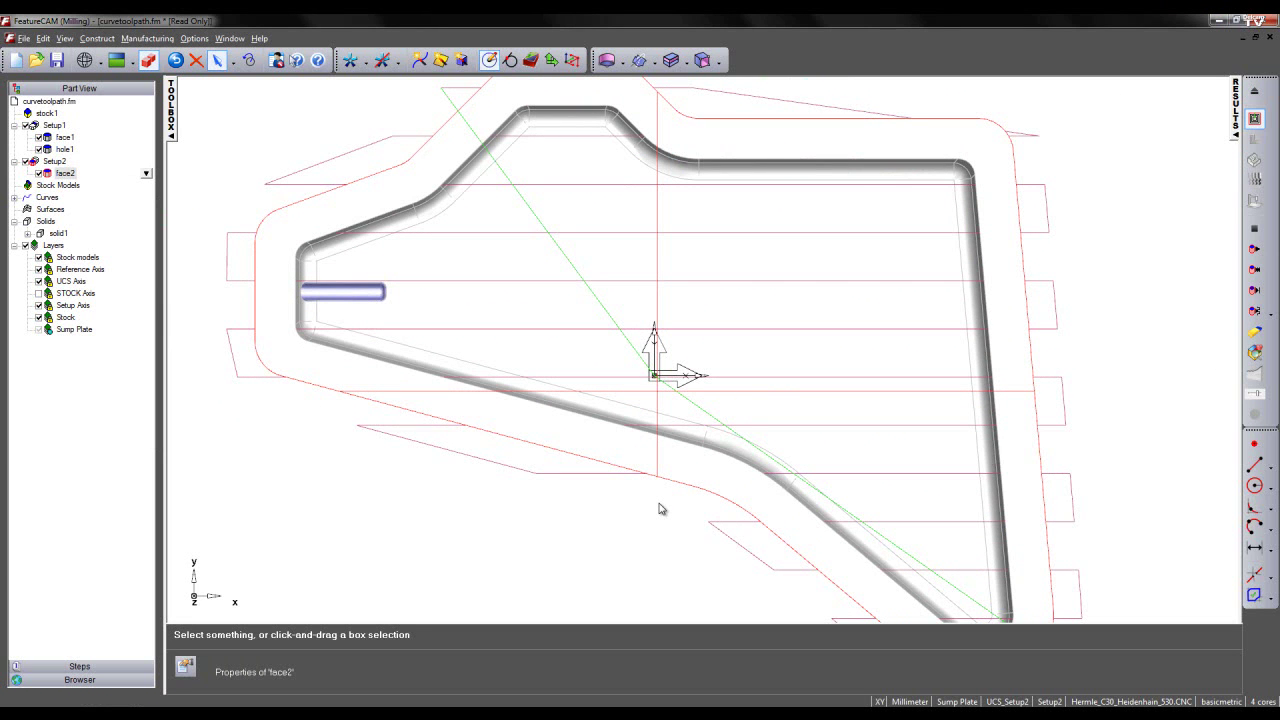
scroll(652, 510, "down", 3)
middle_click_drag(646, 523, 643, 474)
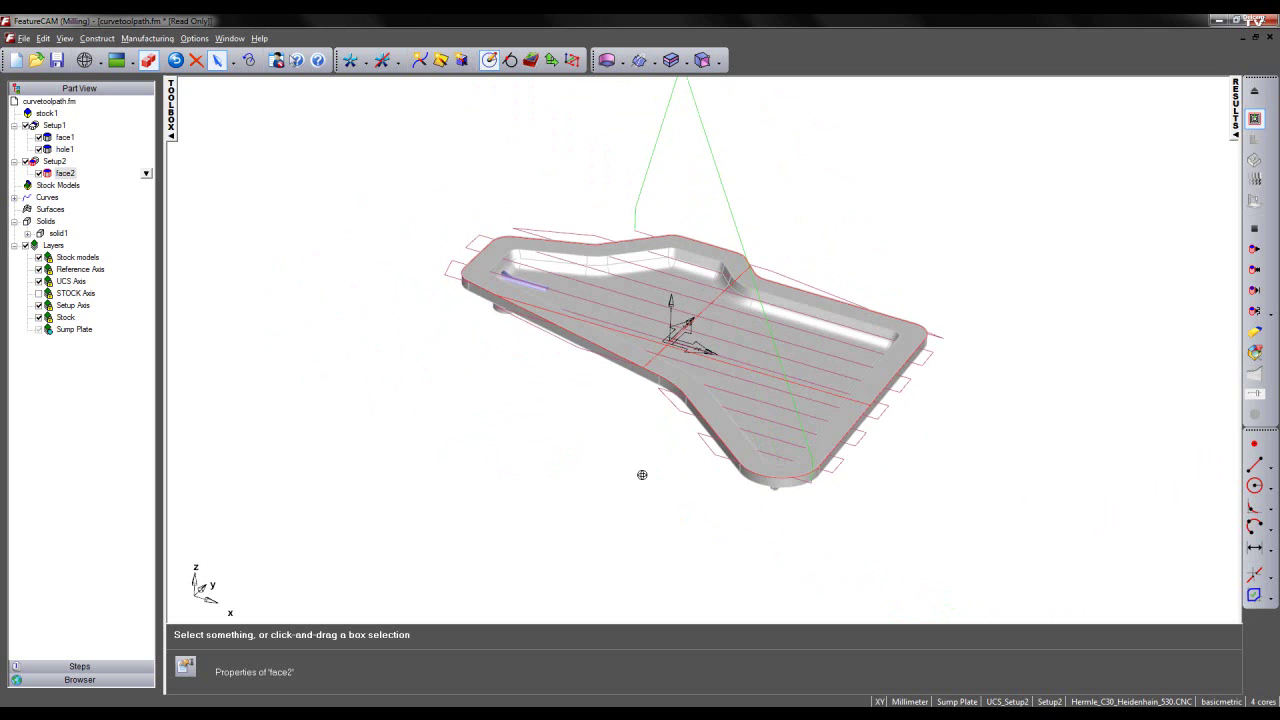
left_click(1254, 91)
left_click(258, 458)
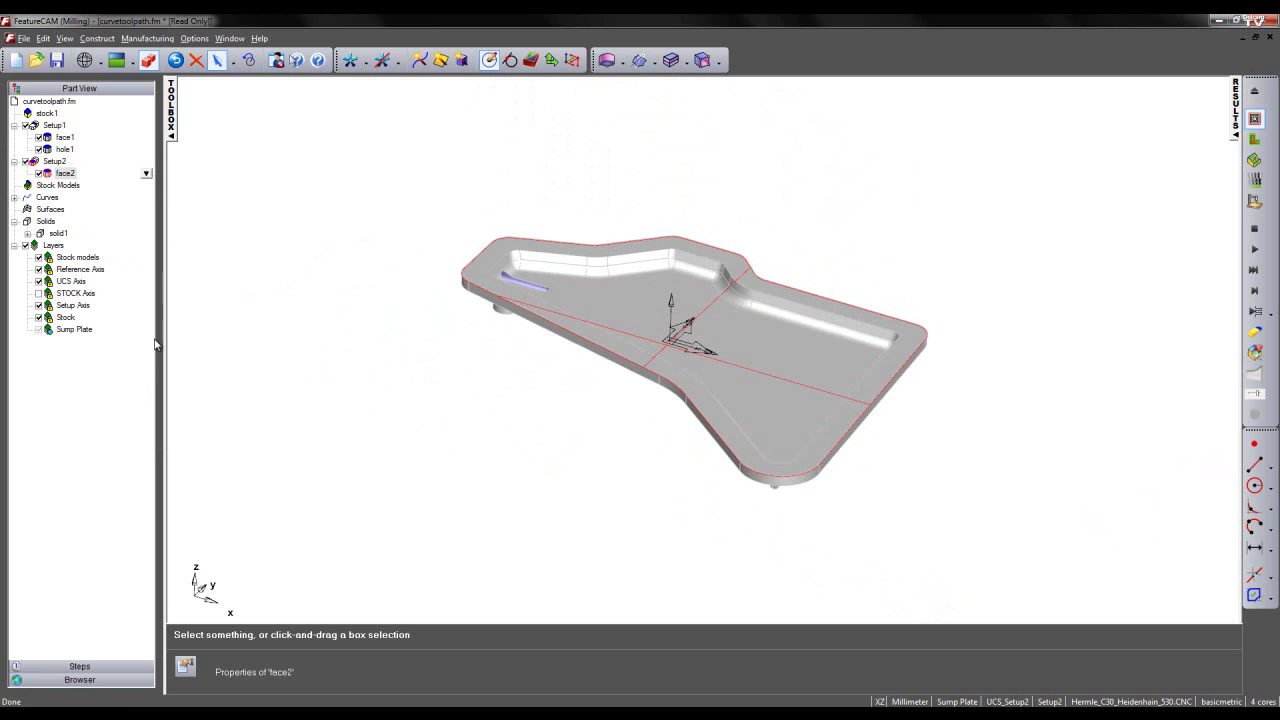
Make Setup2 the active setup and exclude face2 from machining
left_click(39, 174)
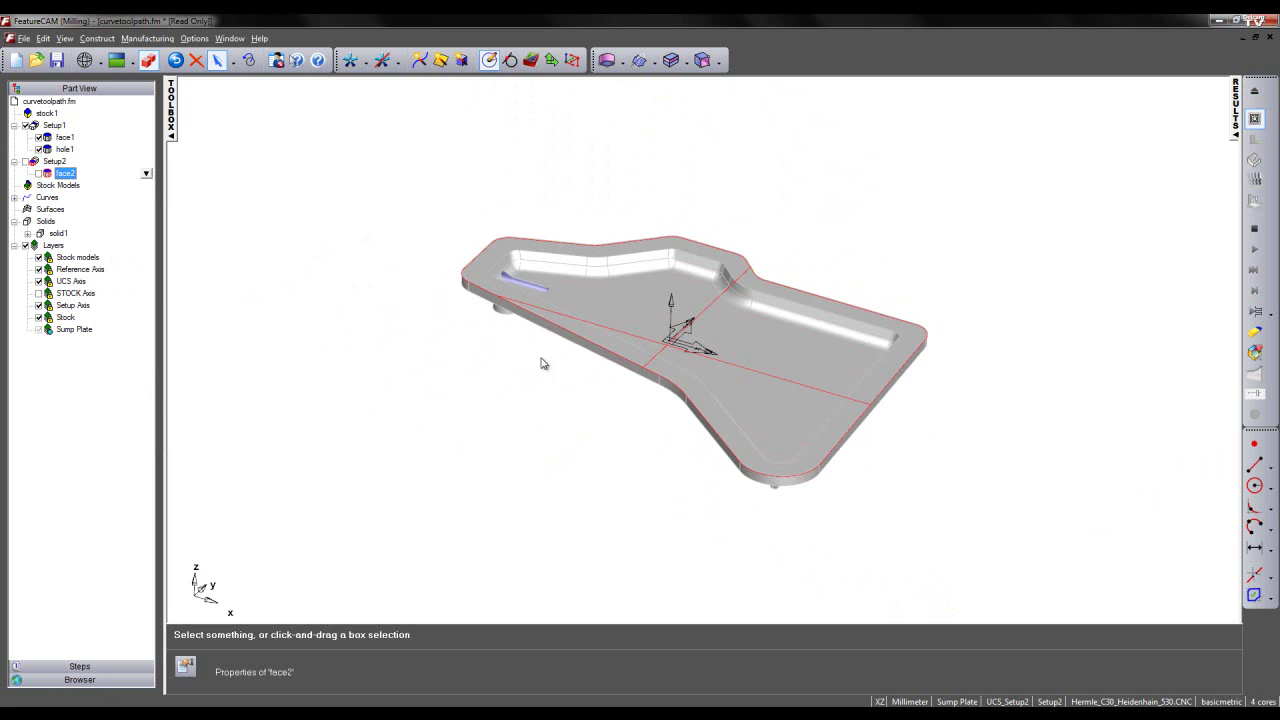
left_click(54, 162)
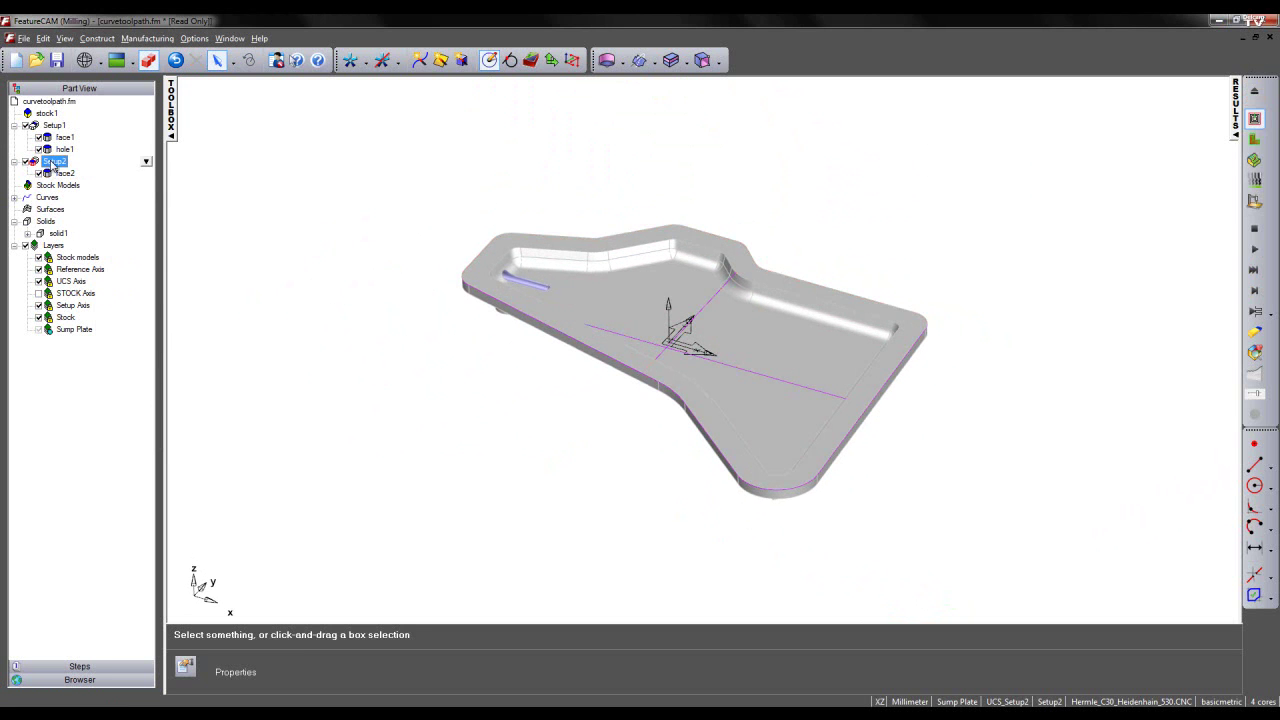
left_click(39, 174)
left_click(470, 368)
Select the rim's top face and start a curve from surface with the Surface Edges constructor
scroll(727, 390, "up", 3)
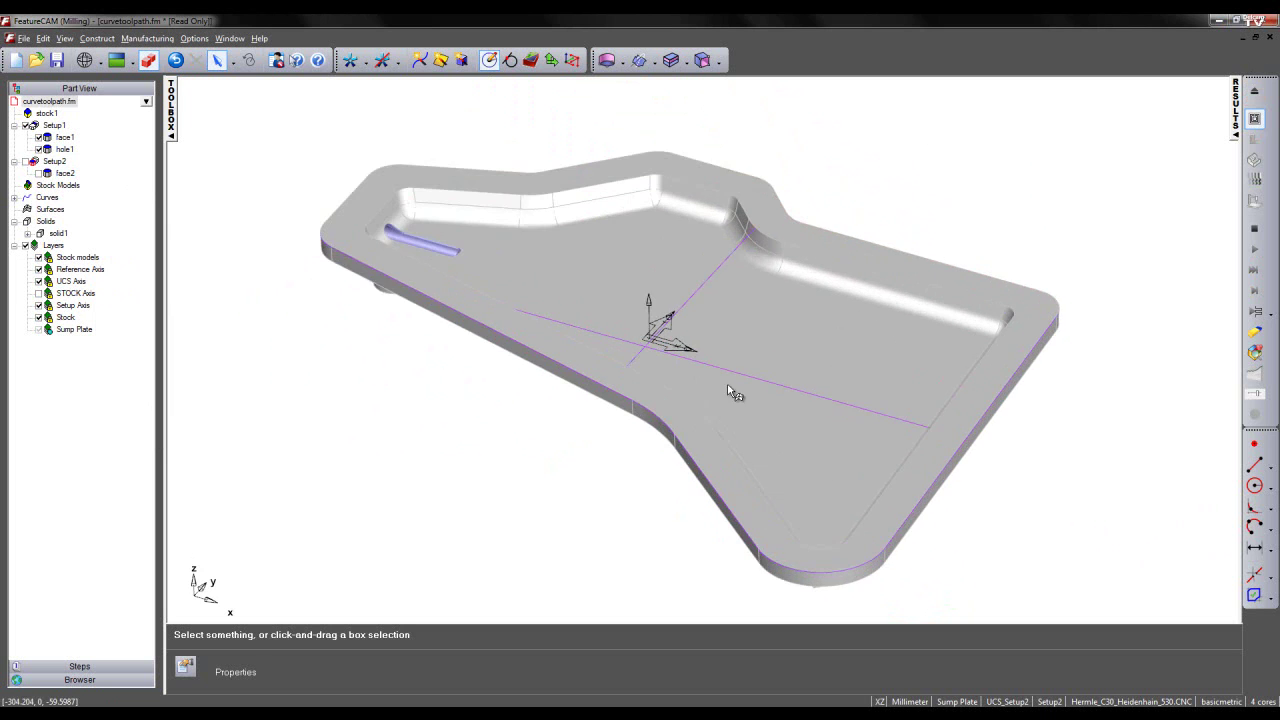
middle_click_drag(395, 346, 409, 397)
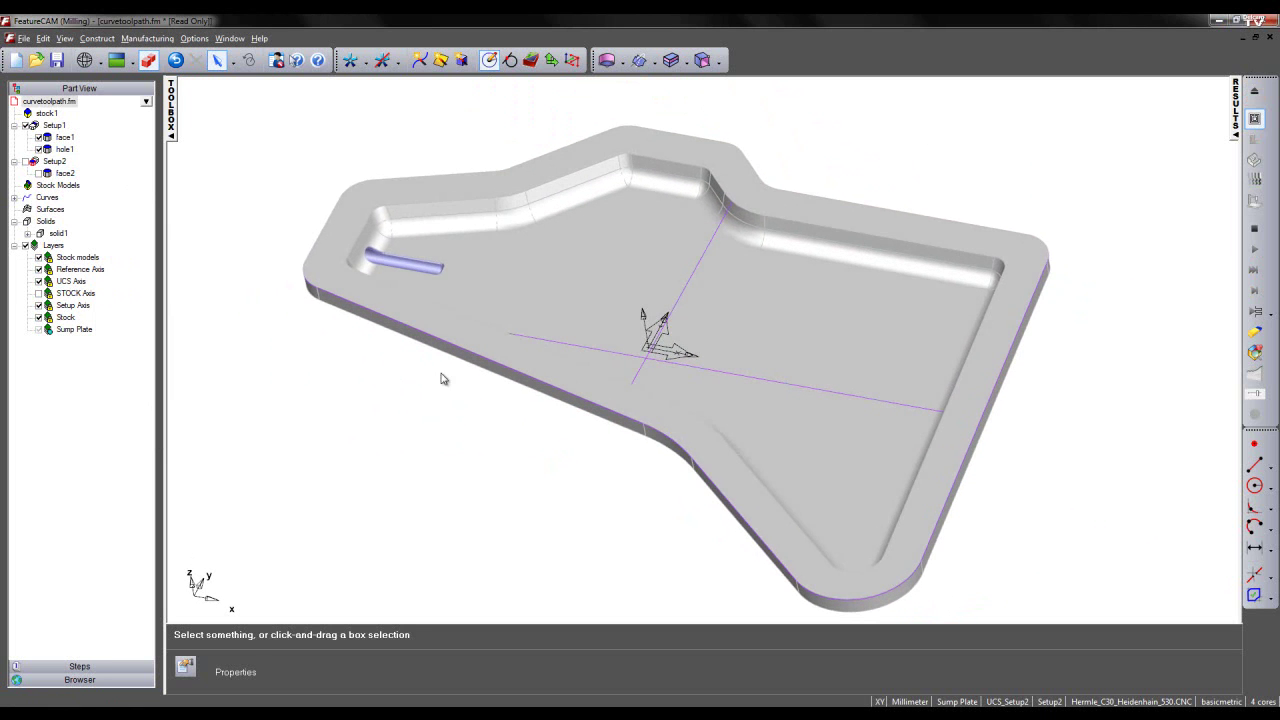
left_click(514, 353)
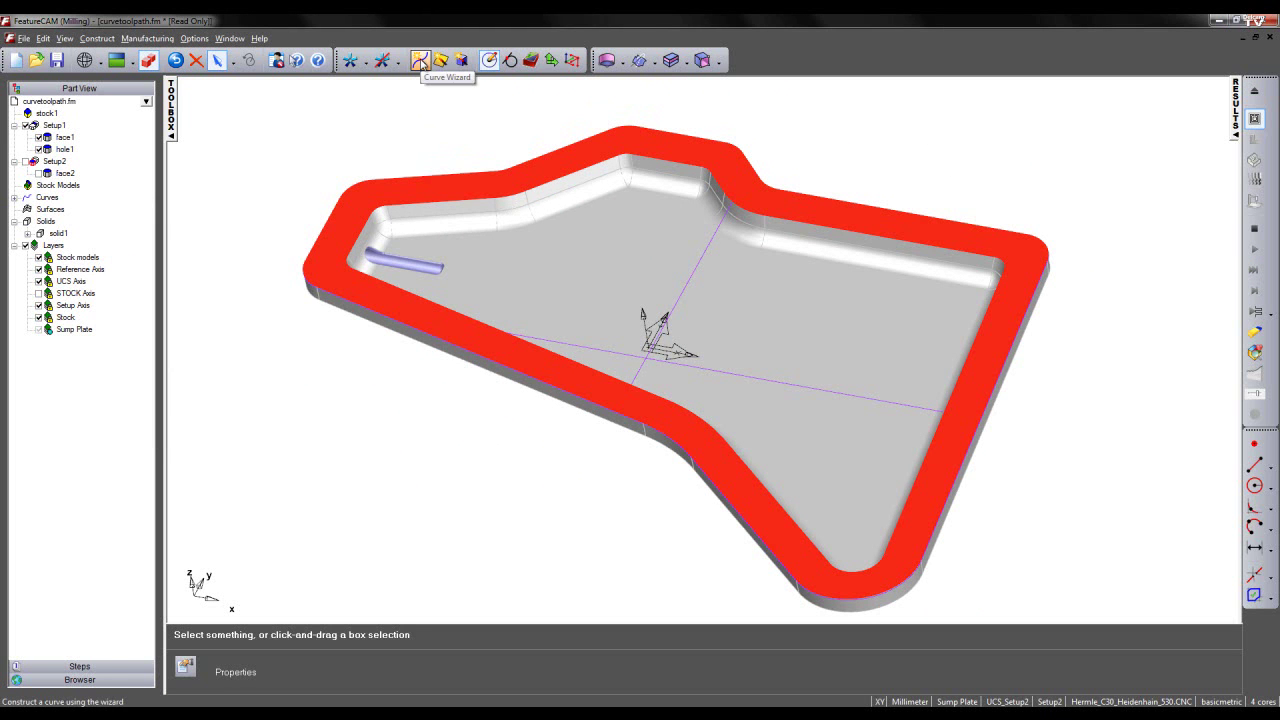
left_click(420, 60)
left_click_drag(432, 208, 332, 300)
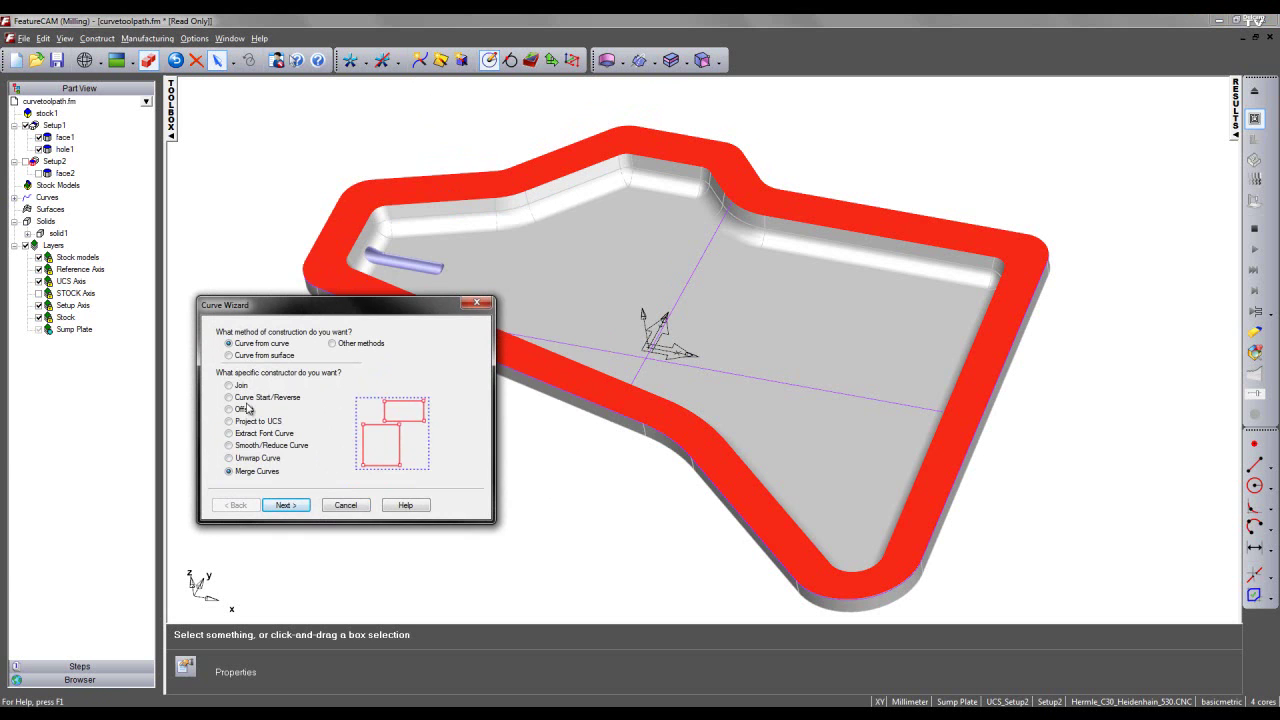
left_click(229, 356)
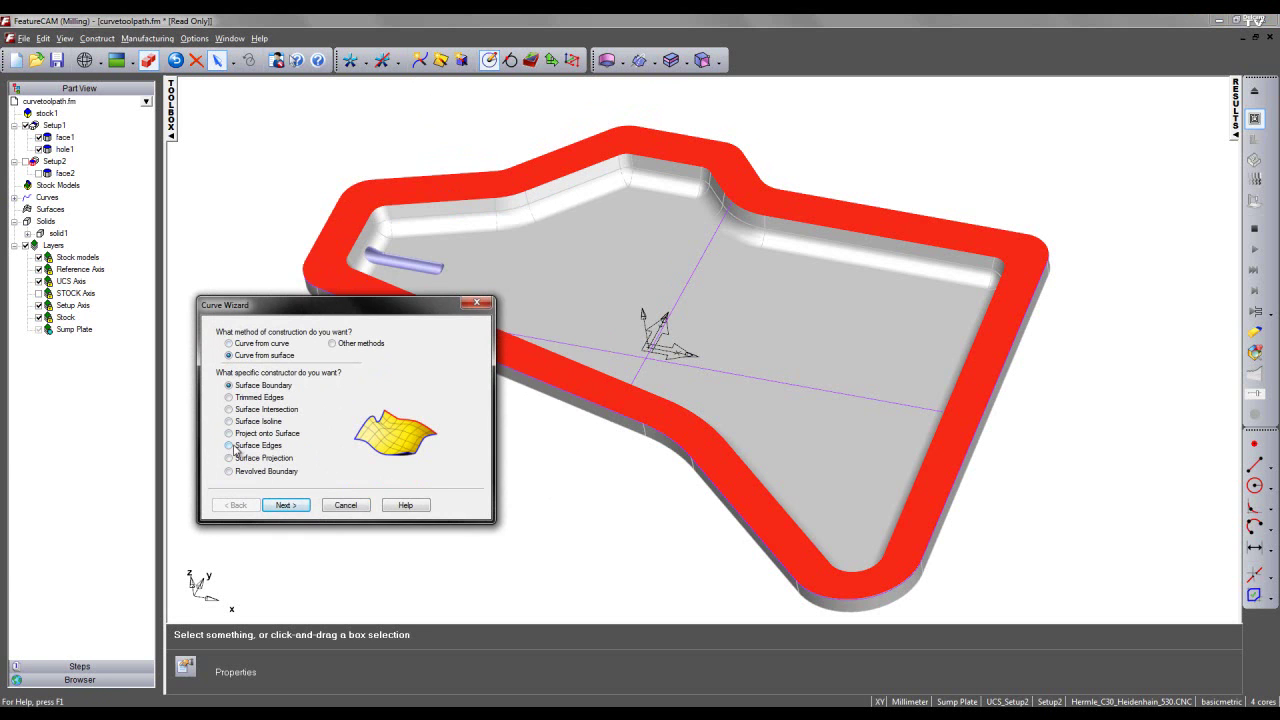
left_click(229, 446)
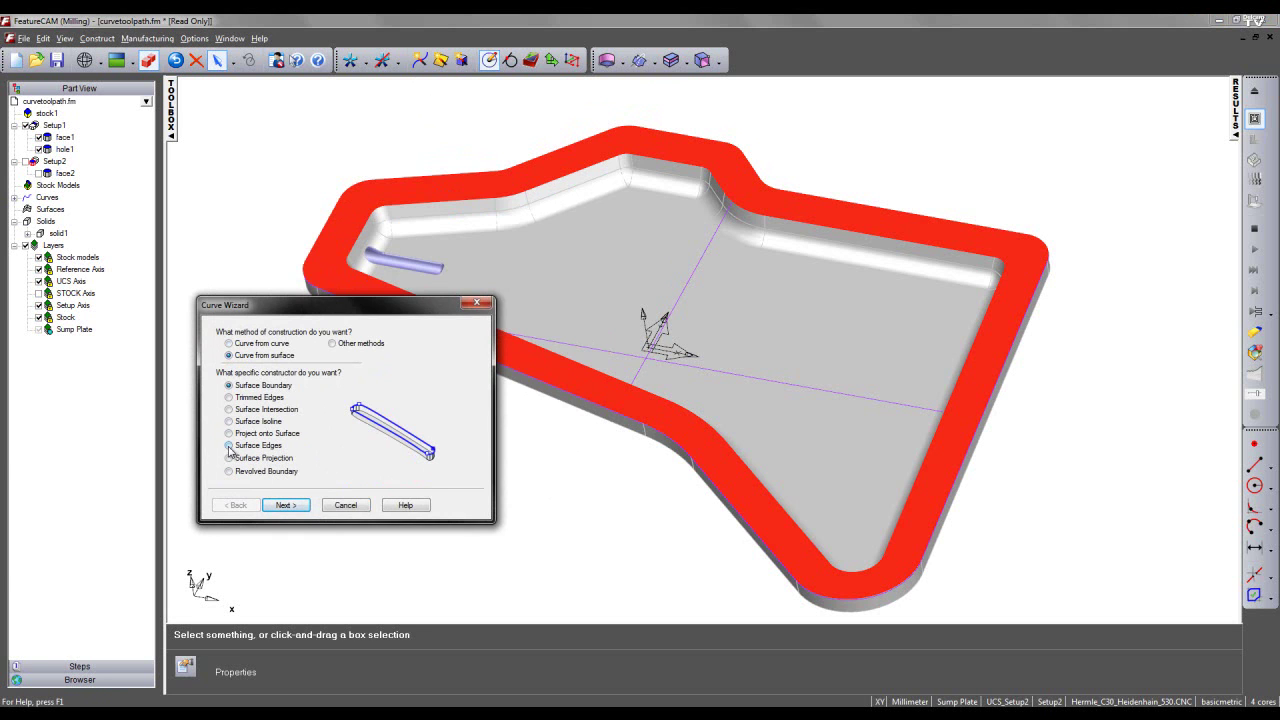
left_click(284, 505)
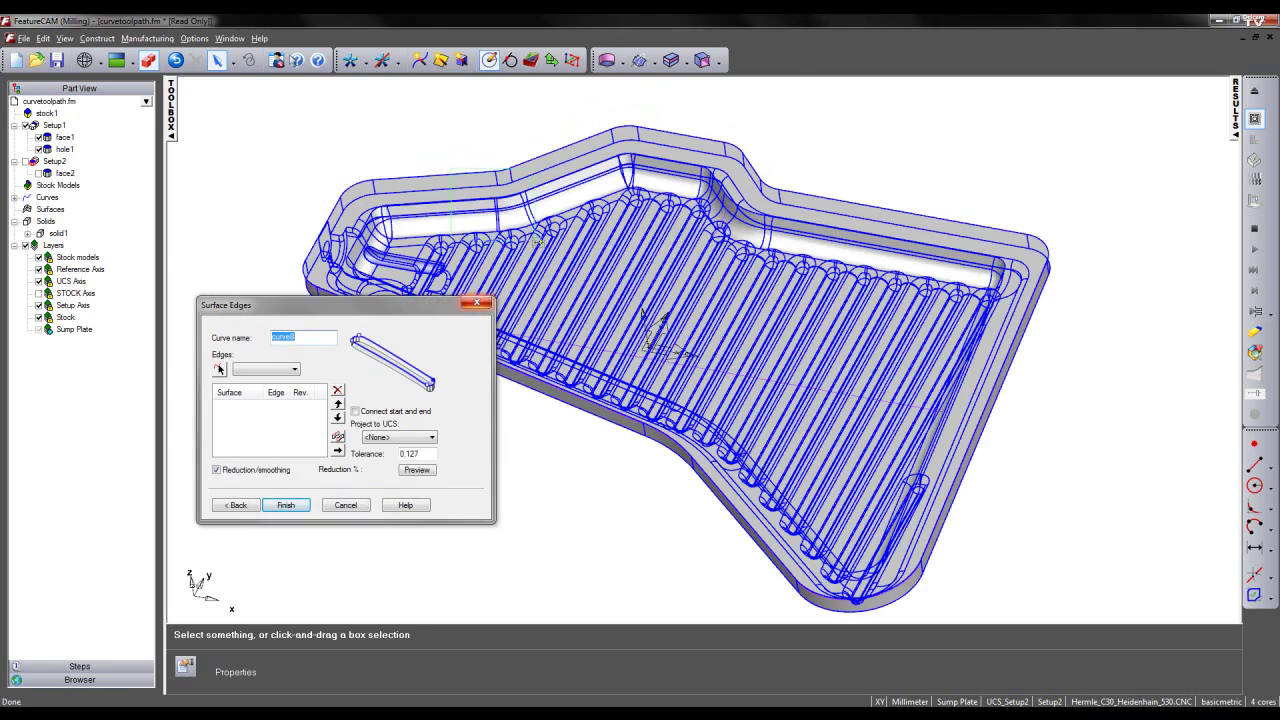
Create the curve from the rim's inner top edge loop, with start and end connected and 0.127 tolerance
scroll(565, 276, "up", 5)
middle_click_drag(590, 298, 622, 375)
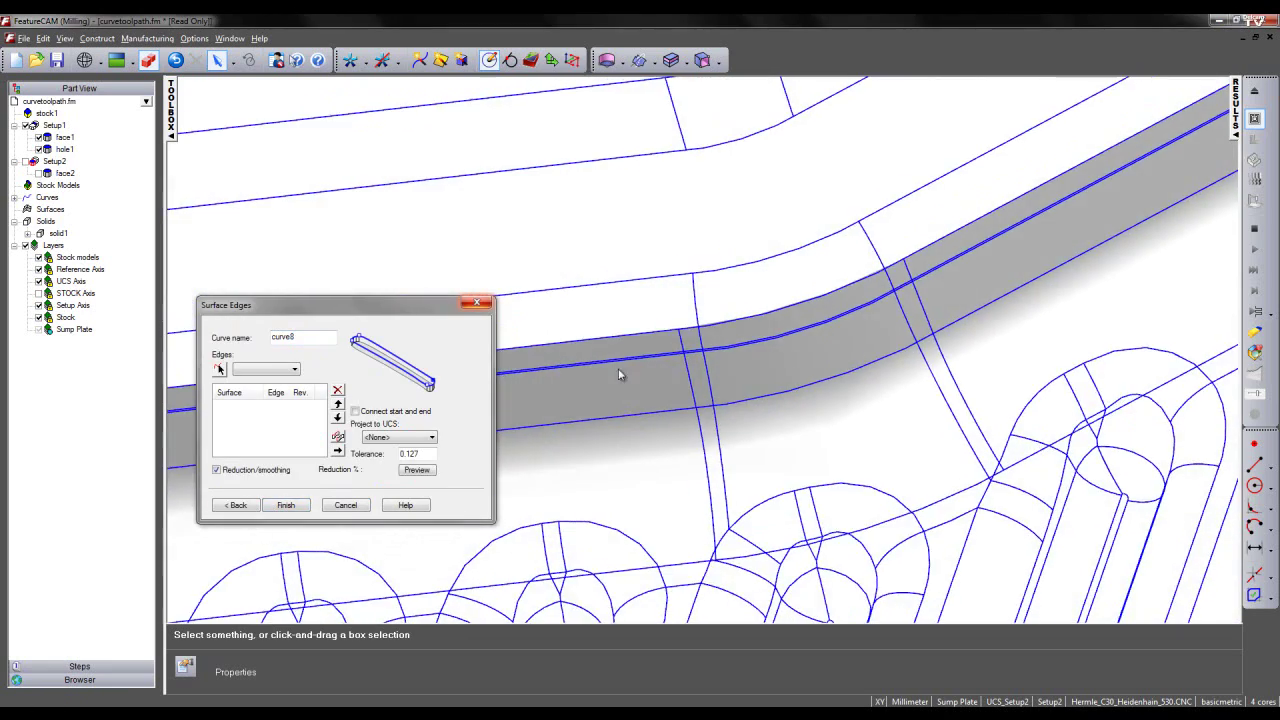
middle_click_drag(782, 363, 760, 394)
scroll(760, 394, "down", 3)
middle_click_drag(831, 426, 929, 365)
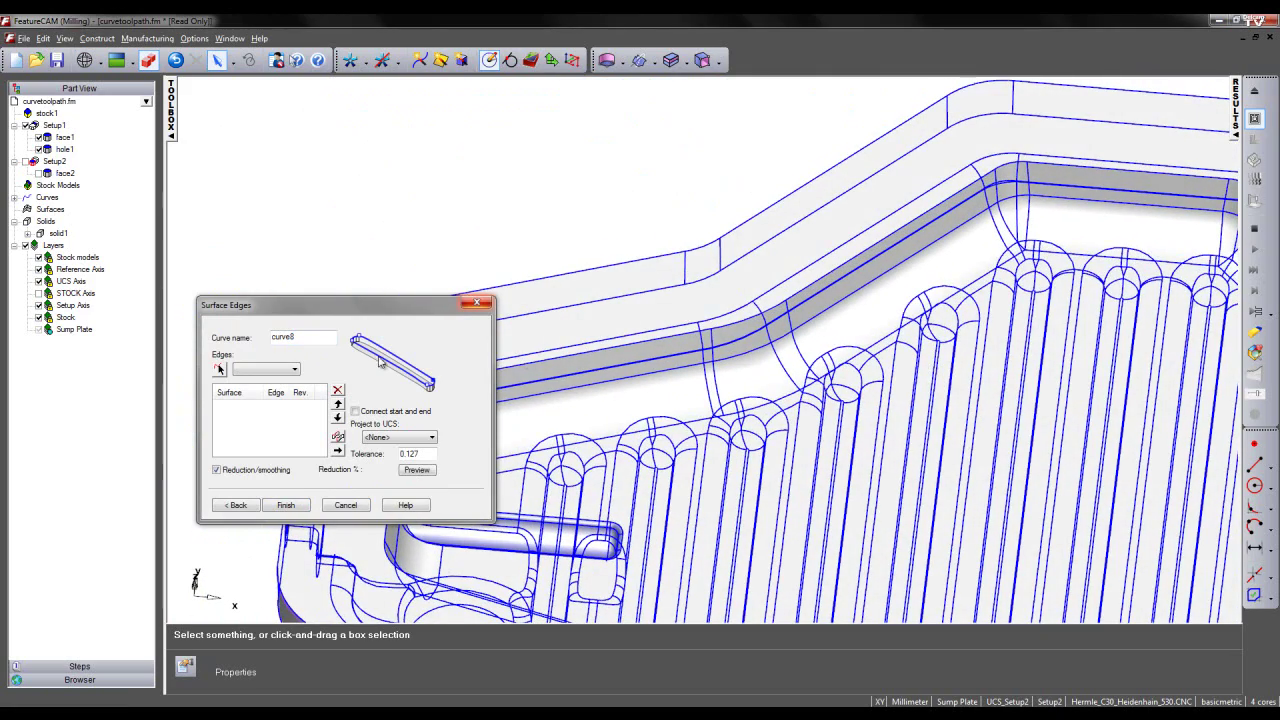
left_click(220, 370)
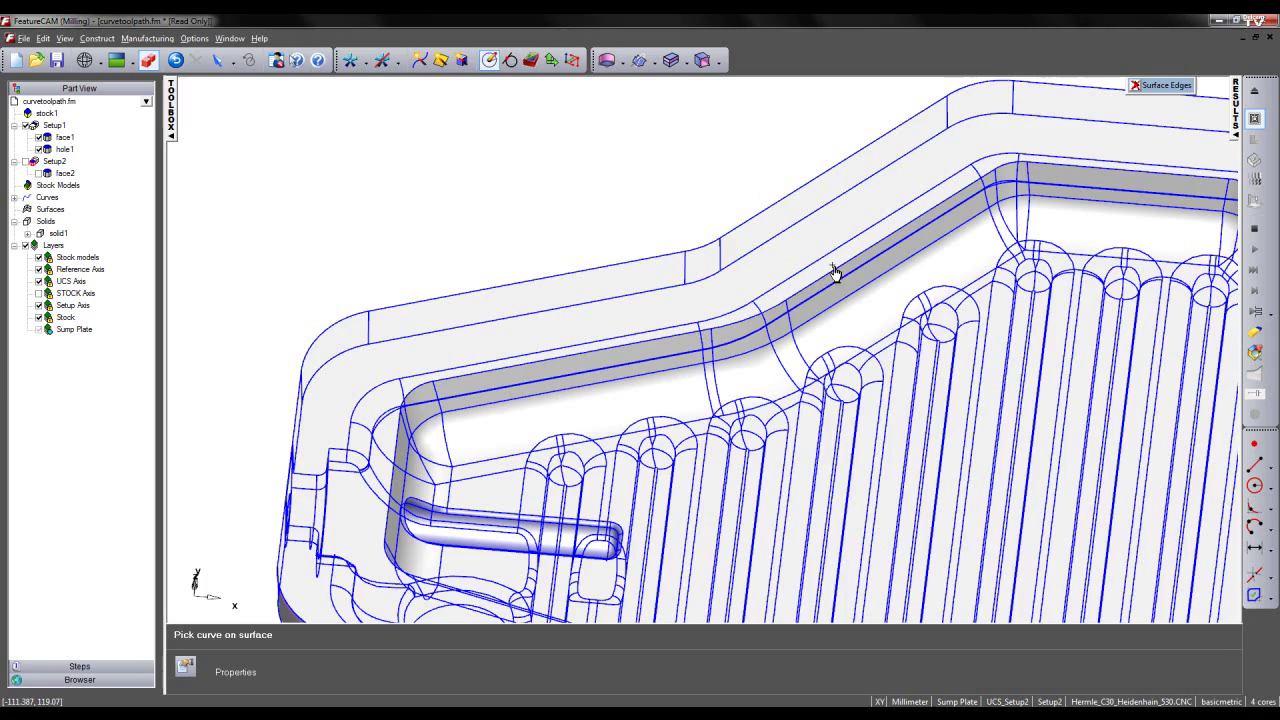
left_click(834, 276)
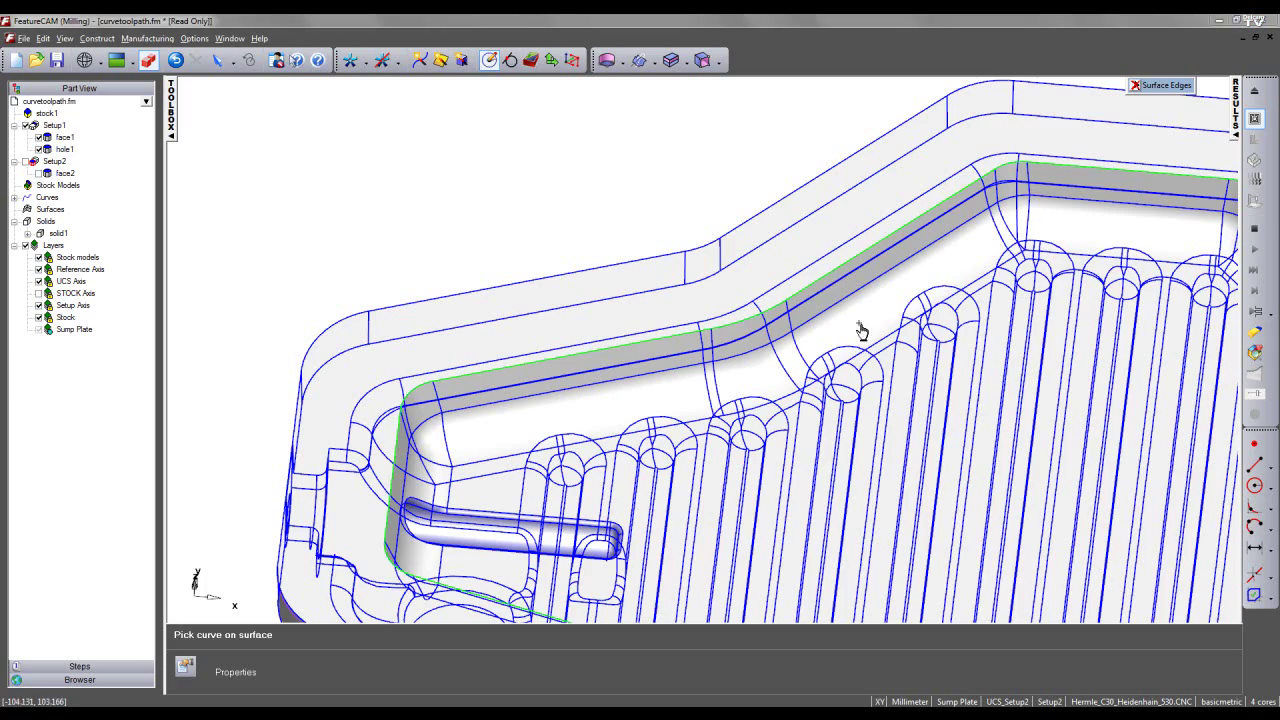
scroll(859, 325, "down", 3)
middle_click_drag(705, 454, 481, 411)
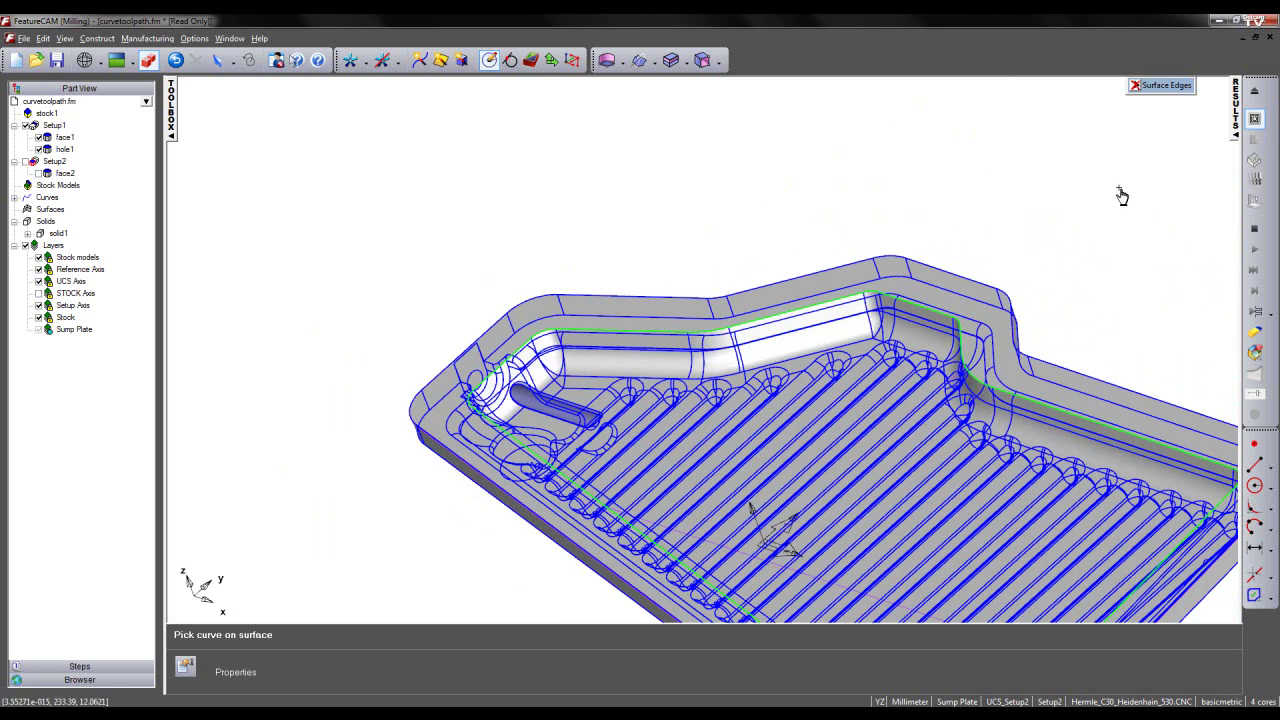
left_click(1140, 88)
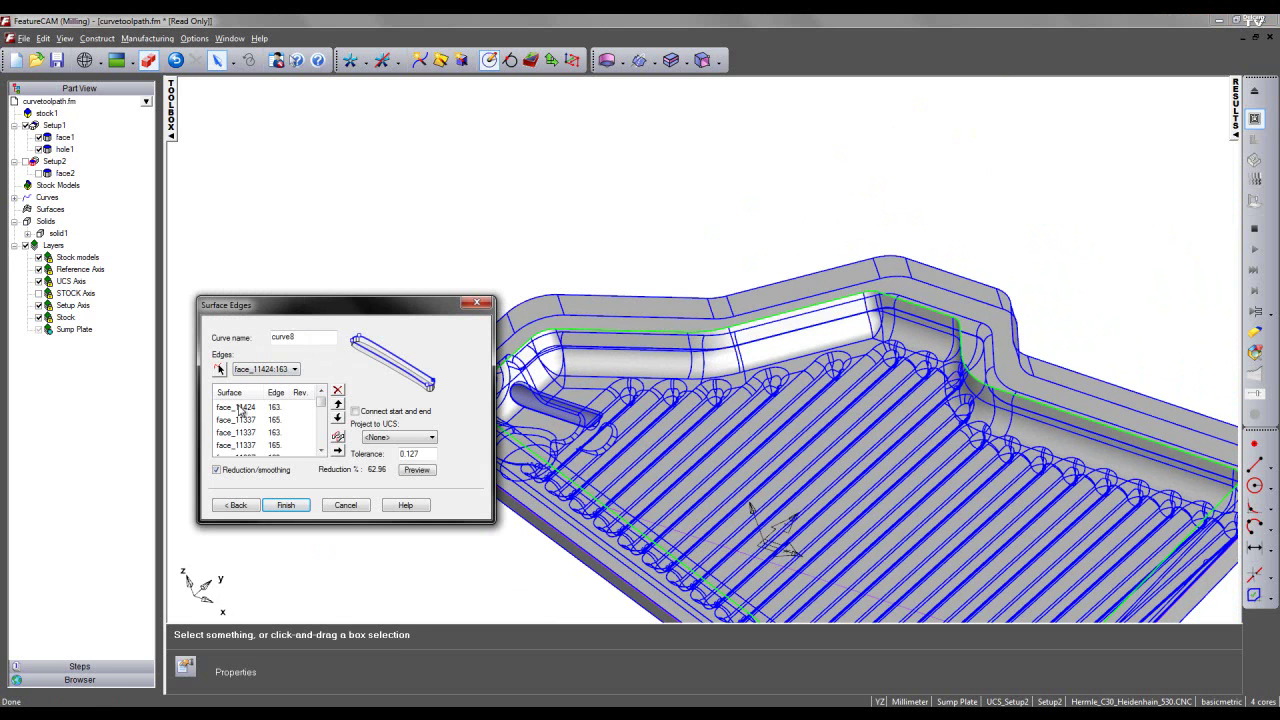
left_click(355, 412)
left_click(286, 505)
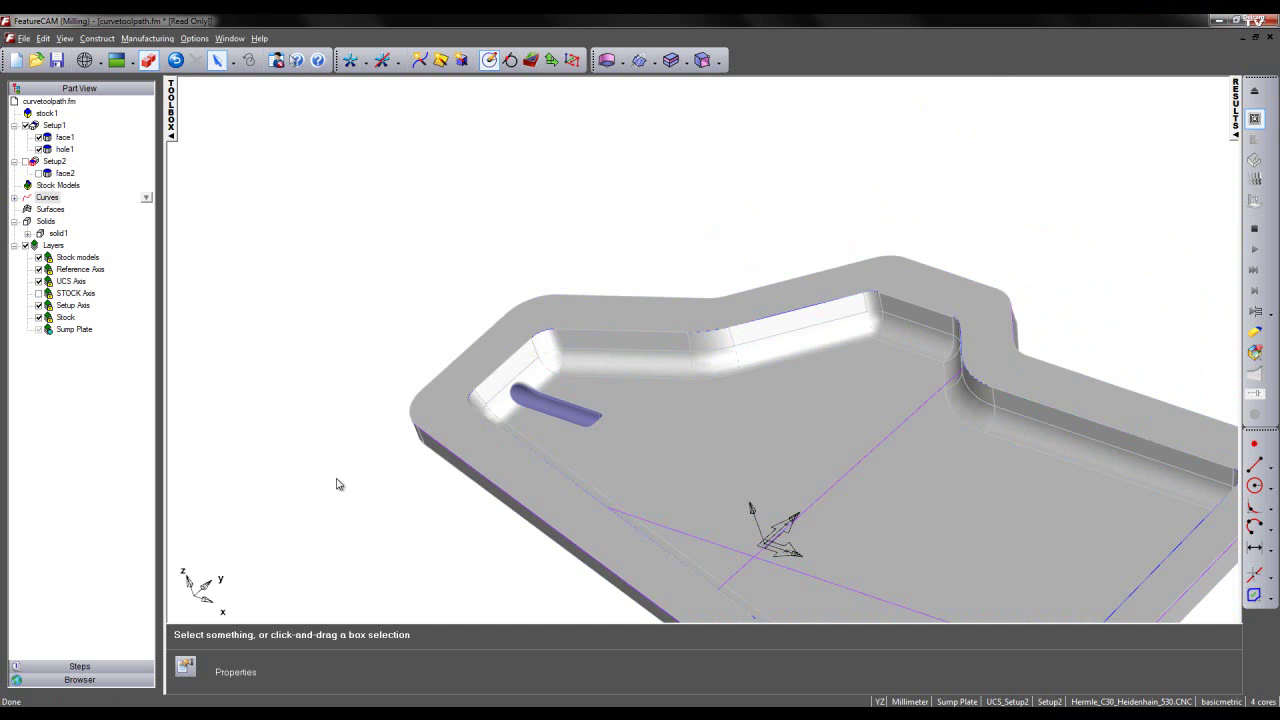
Show only the curves, select the inner rim curve, and view it from the top
middle_click_drag(325, 393, 394, 383)
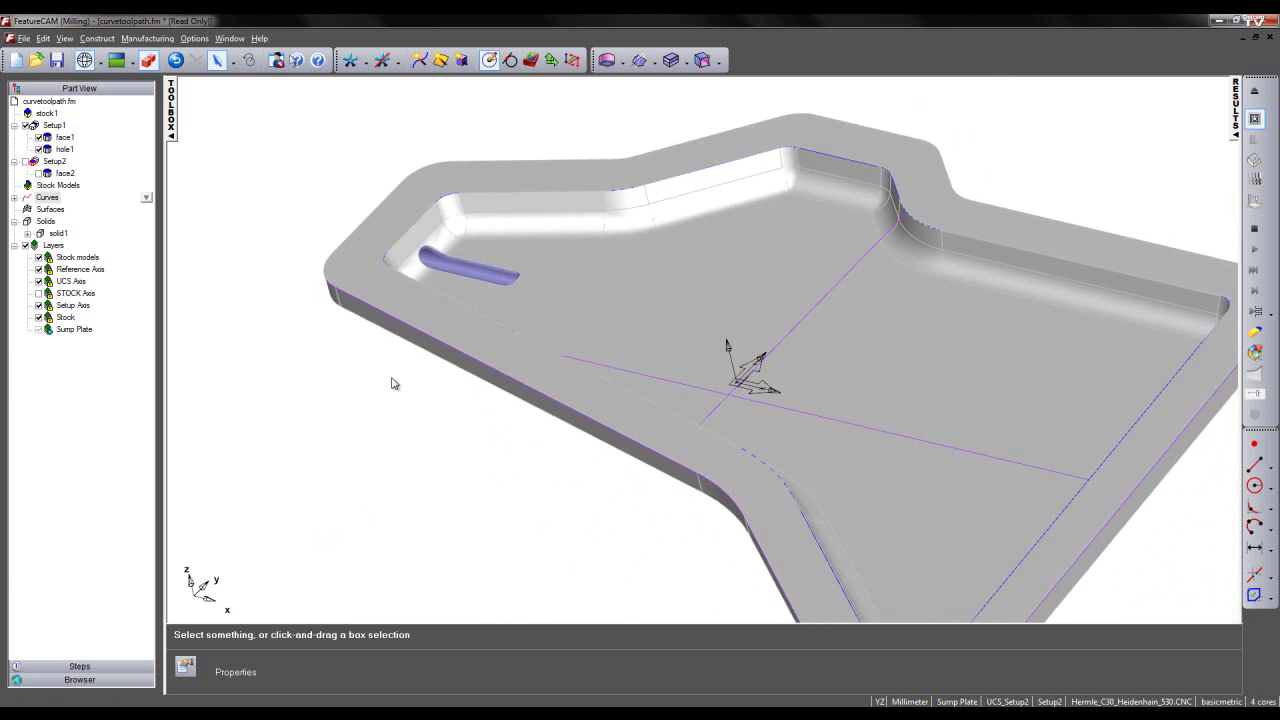
left_click(352, 60)
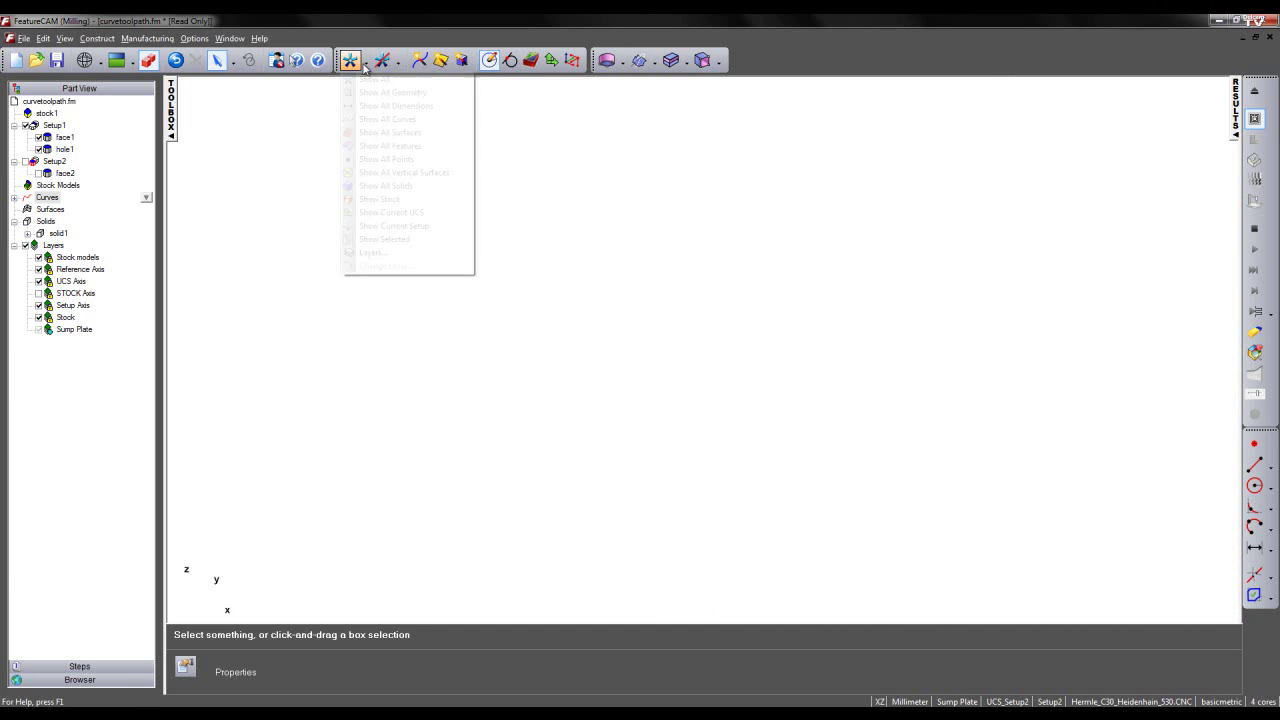
left_click(372, 119)
left_click(413, 277)
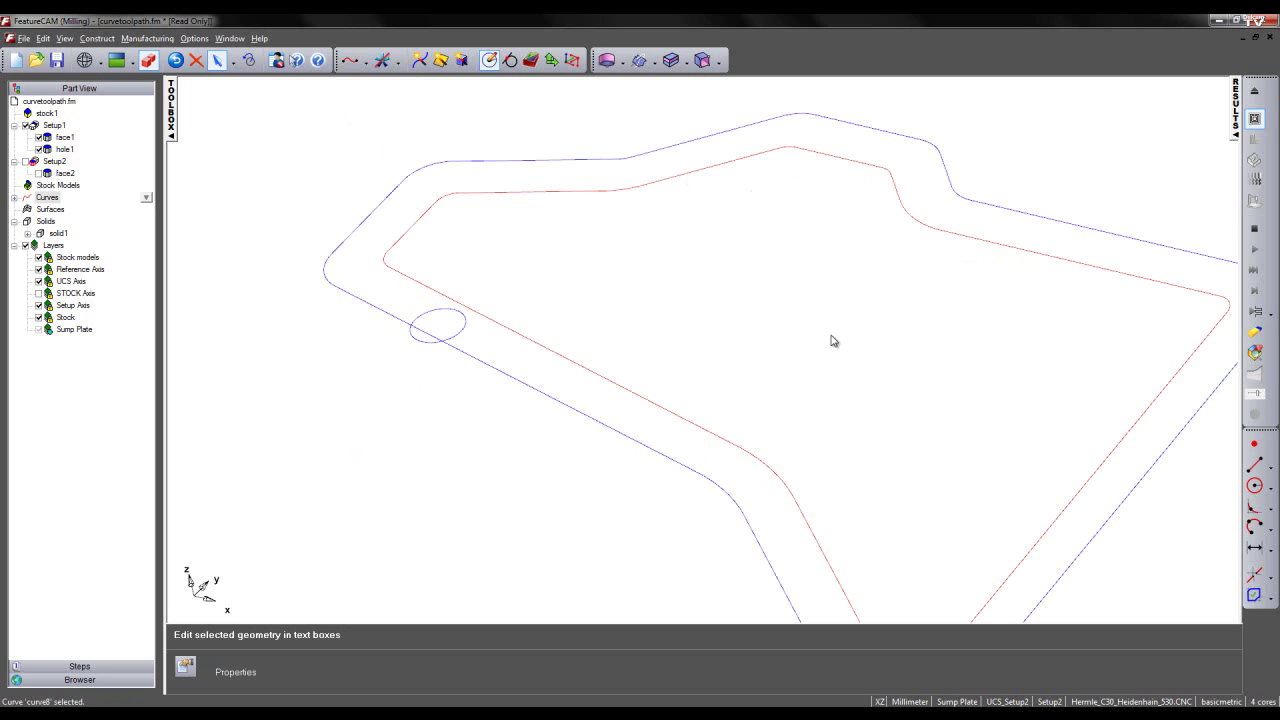
key("ctrl+5")
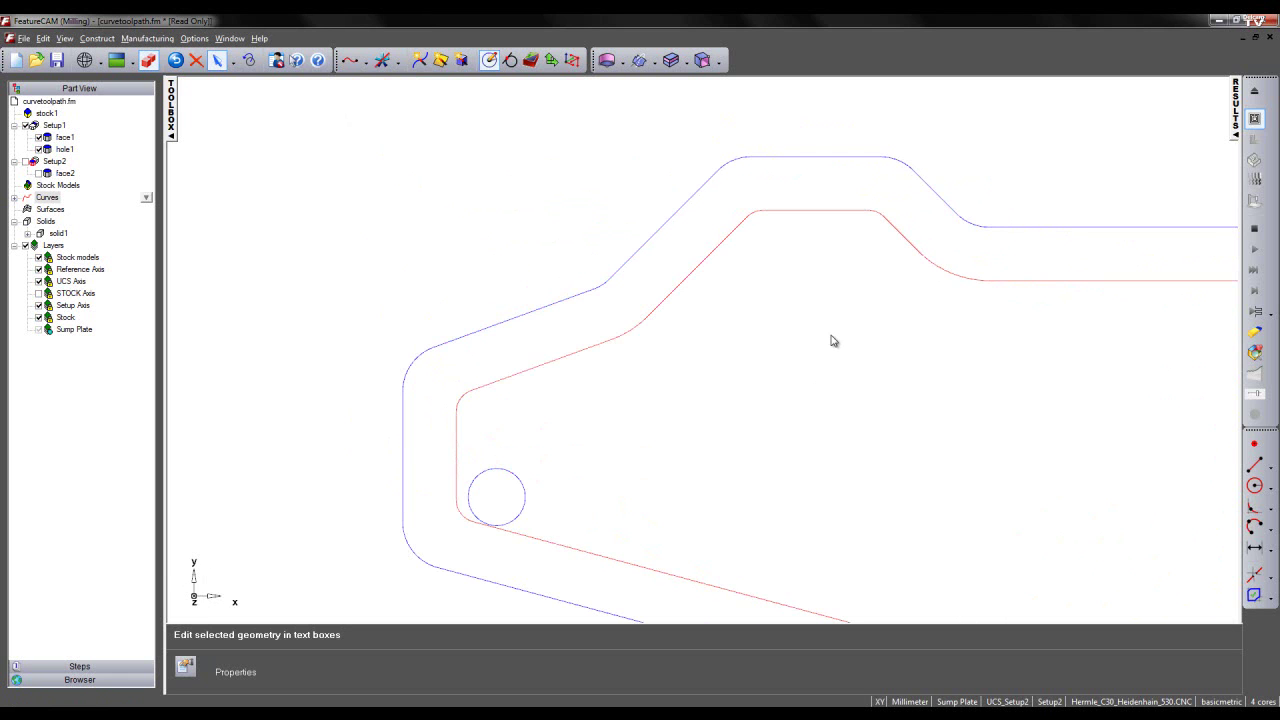
Convert the selected inner rim curve to geometry and show only the geometry
scroll(833, 341, "down", 5)
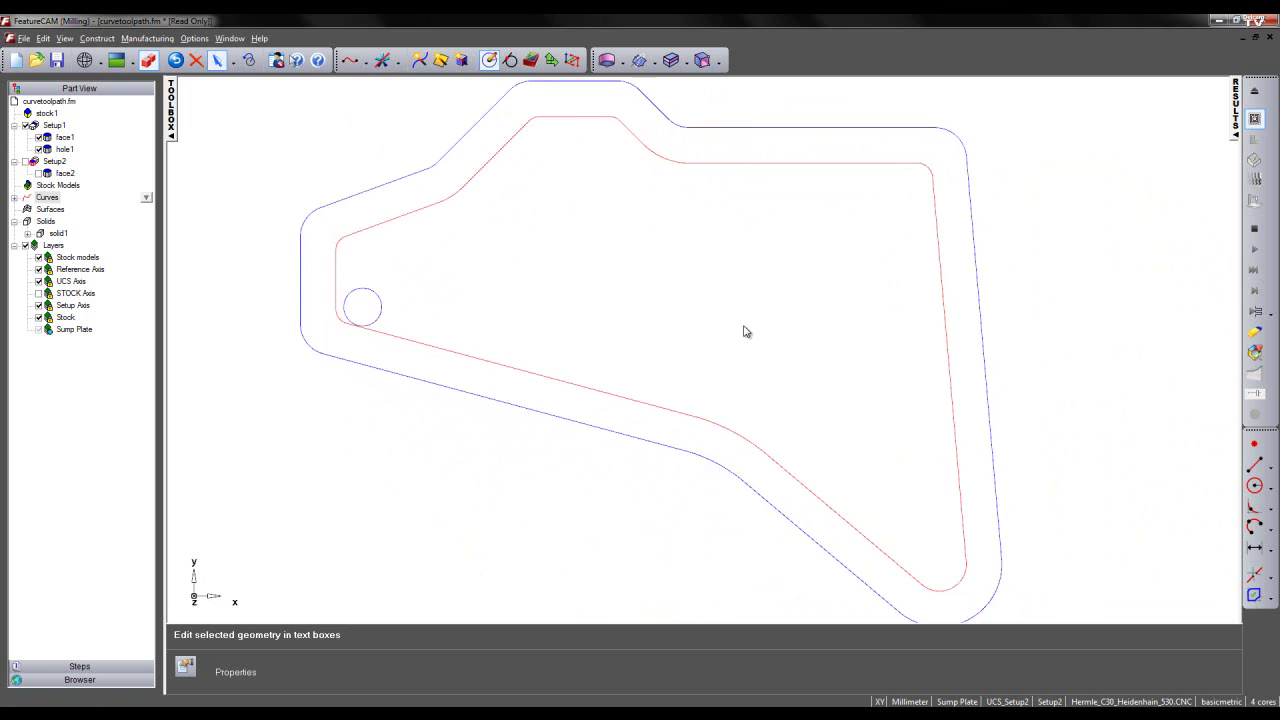
scroll(745, 337, "down", 1)
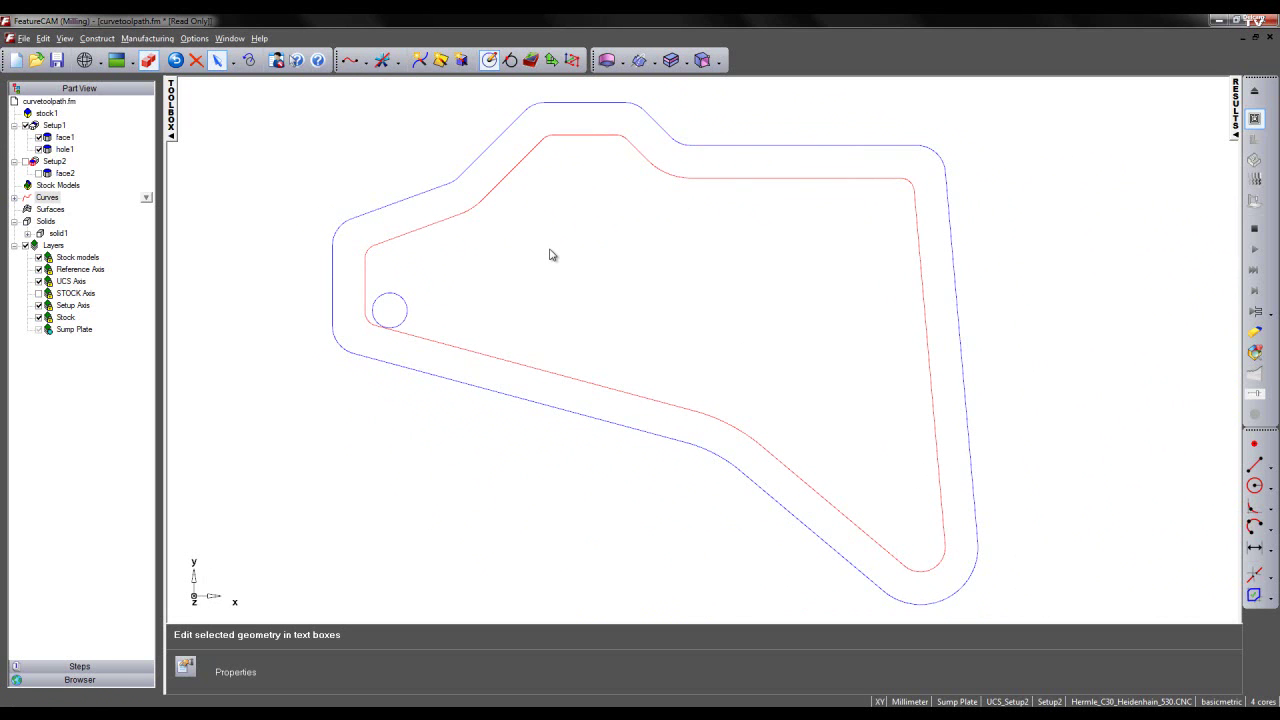
left_click(97, 38)
mouse_move(101, 122)
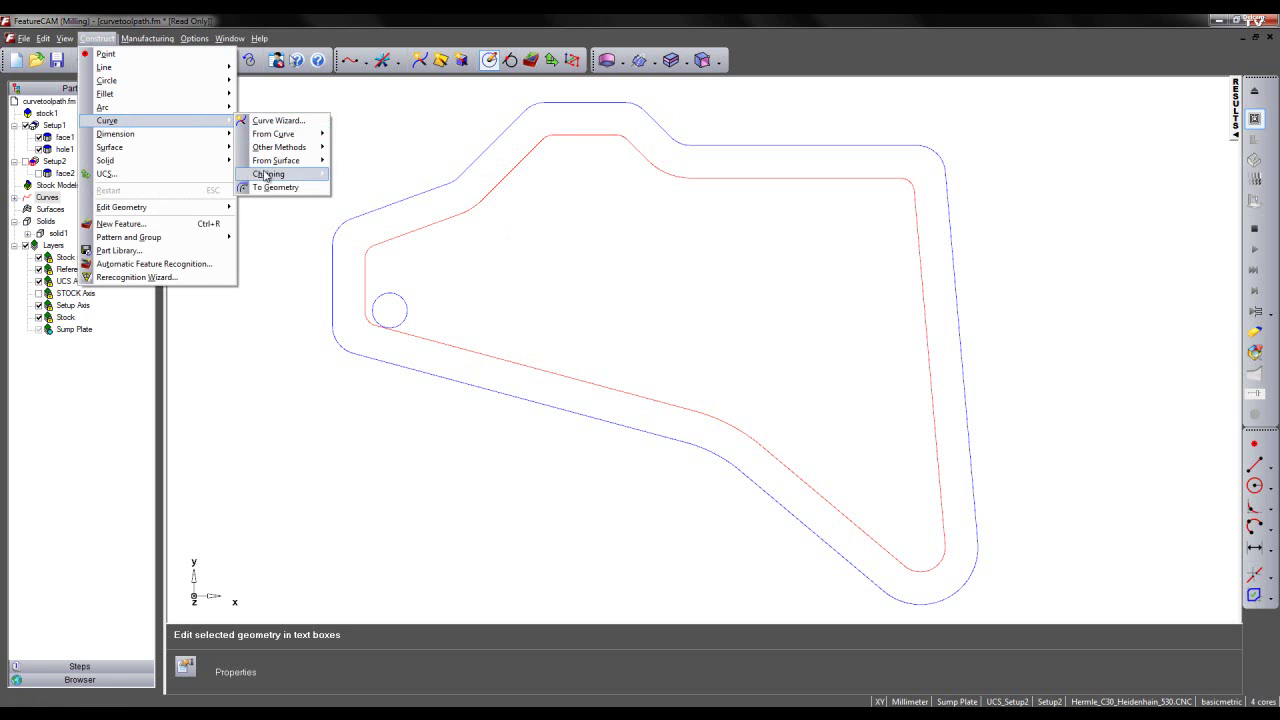
left_click(266, 188)
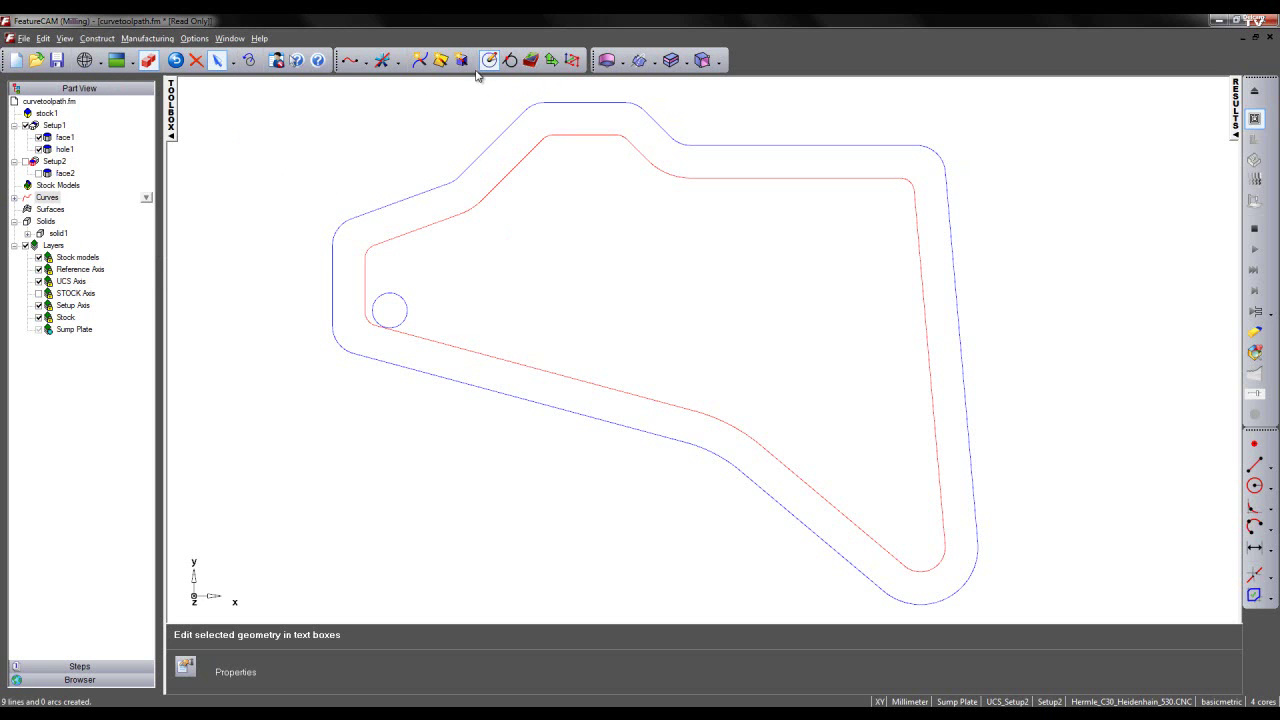
left_click(370, 64)
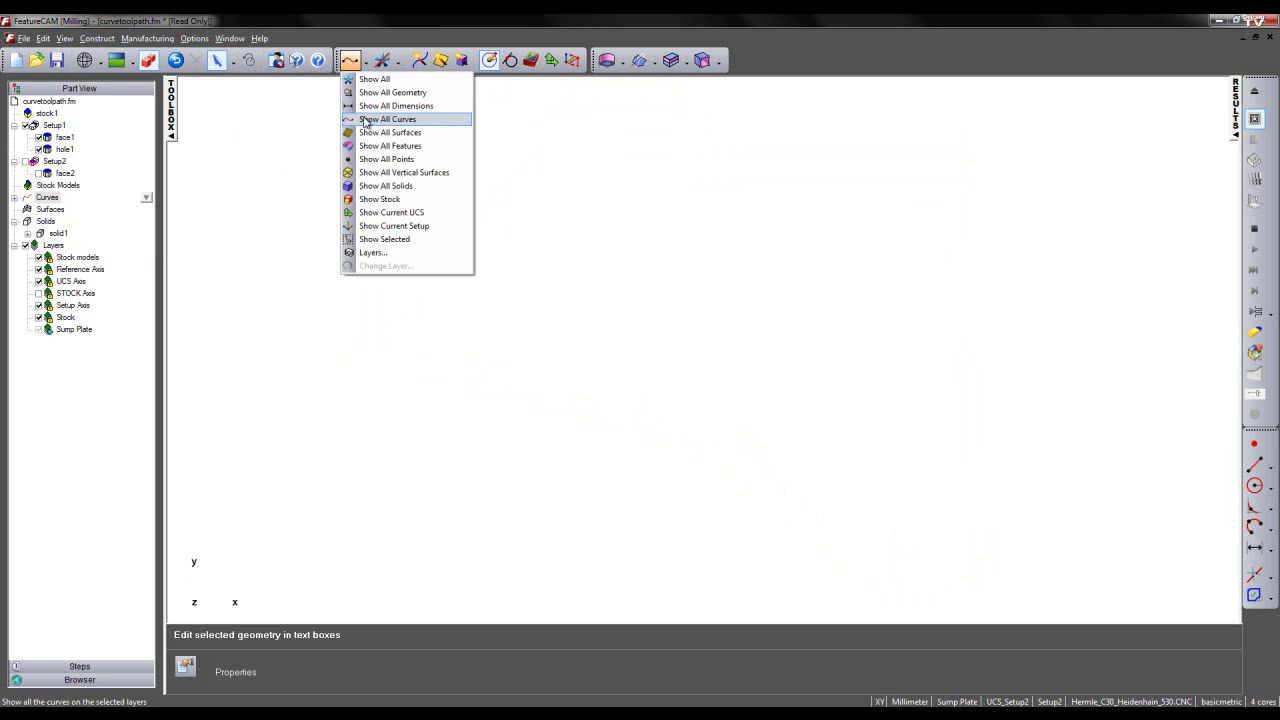
left_click(364, 90)
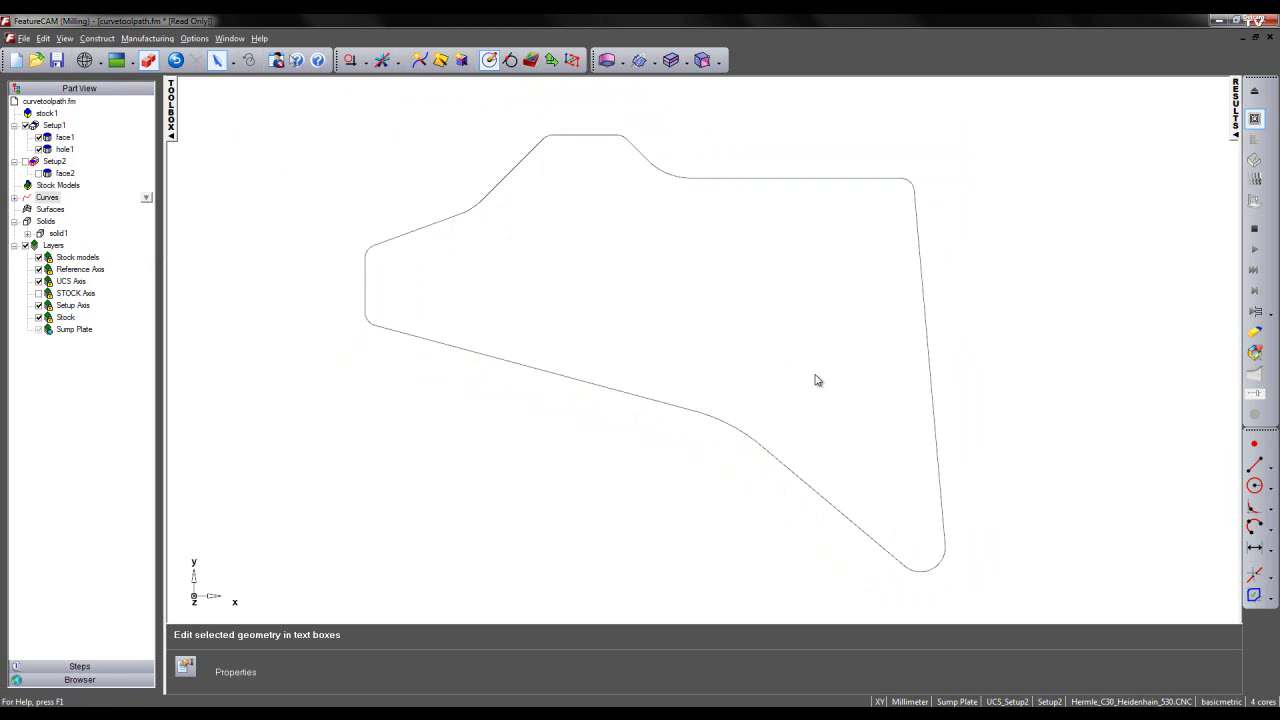
Delete the rounded corner arc at the outline's lower tip between the two long straight lines
middle_click_drag(817, 378, 707, 267)
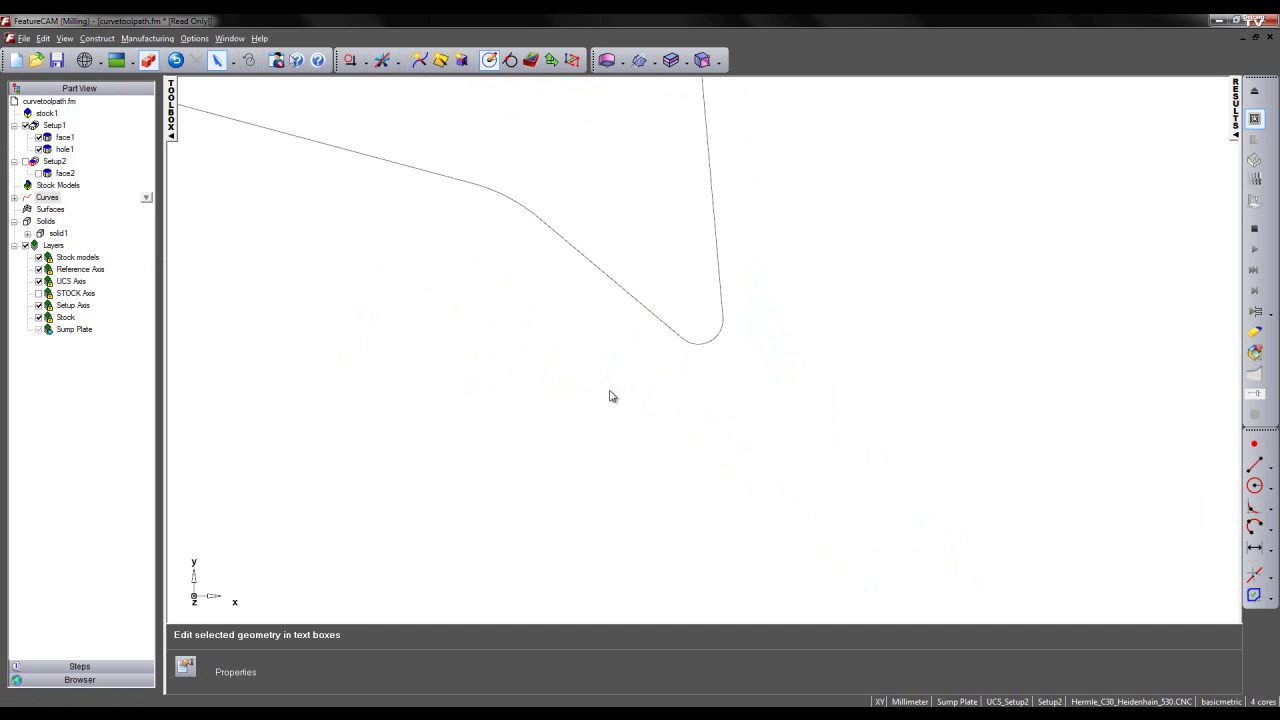
middle_click_drag(707, 358, 708, 330)
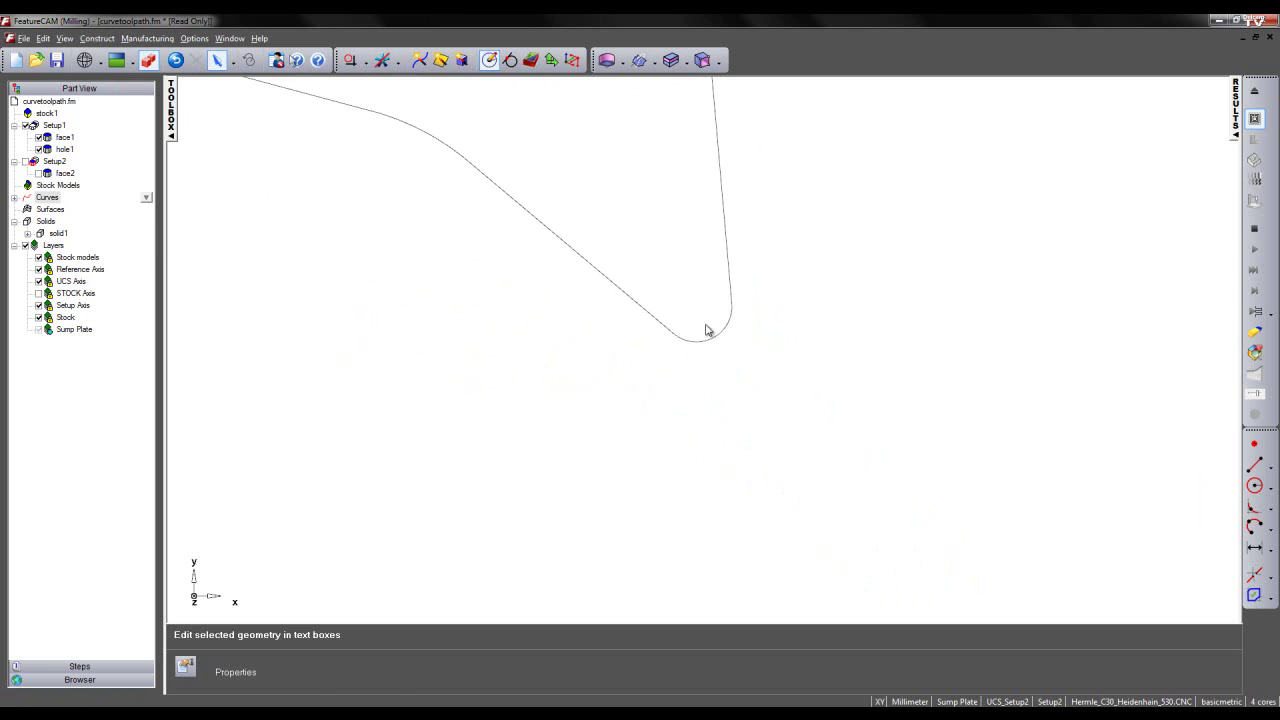
left_click(720, 340)
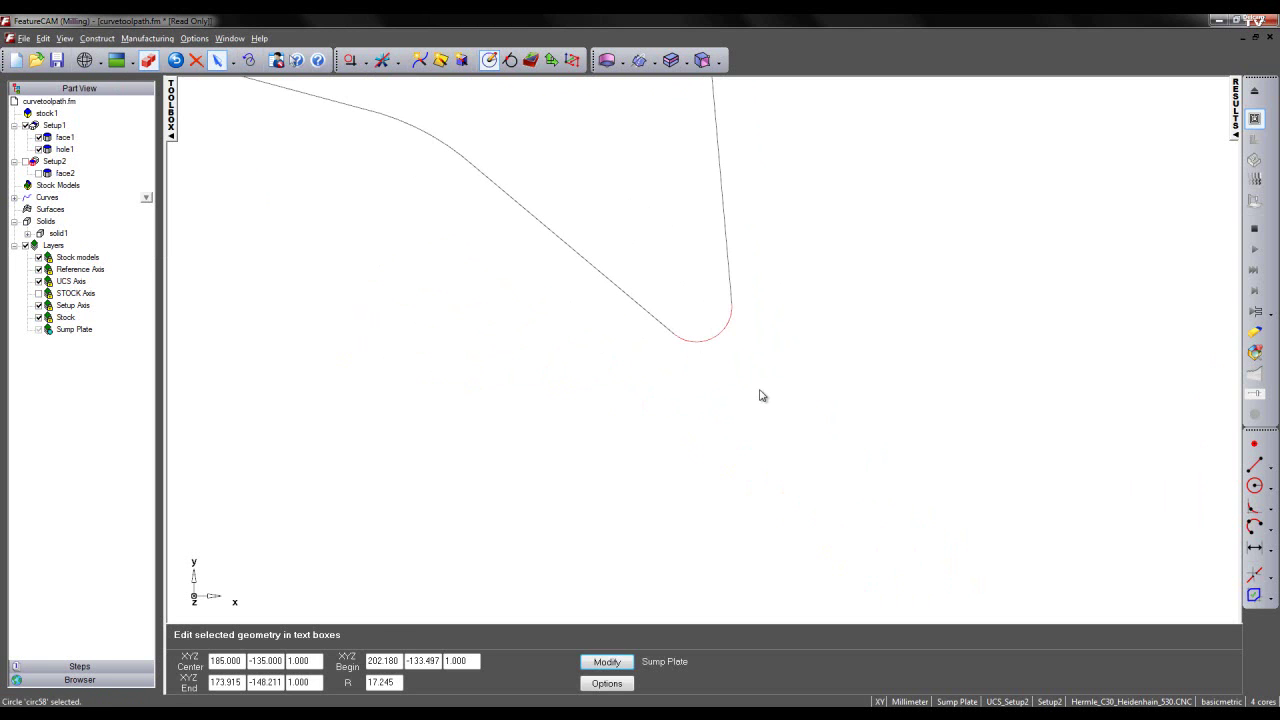
key("Delete")
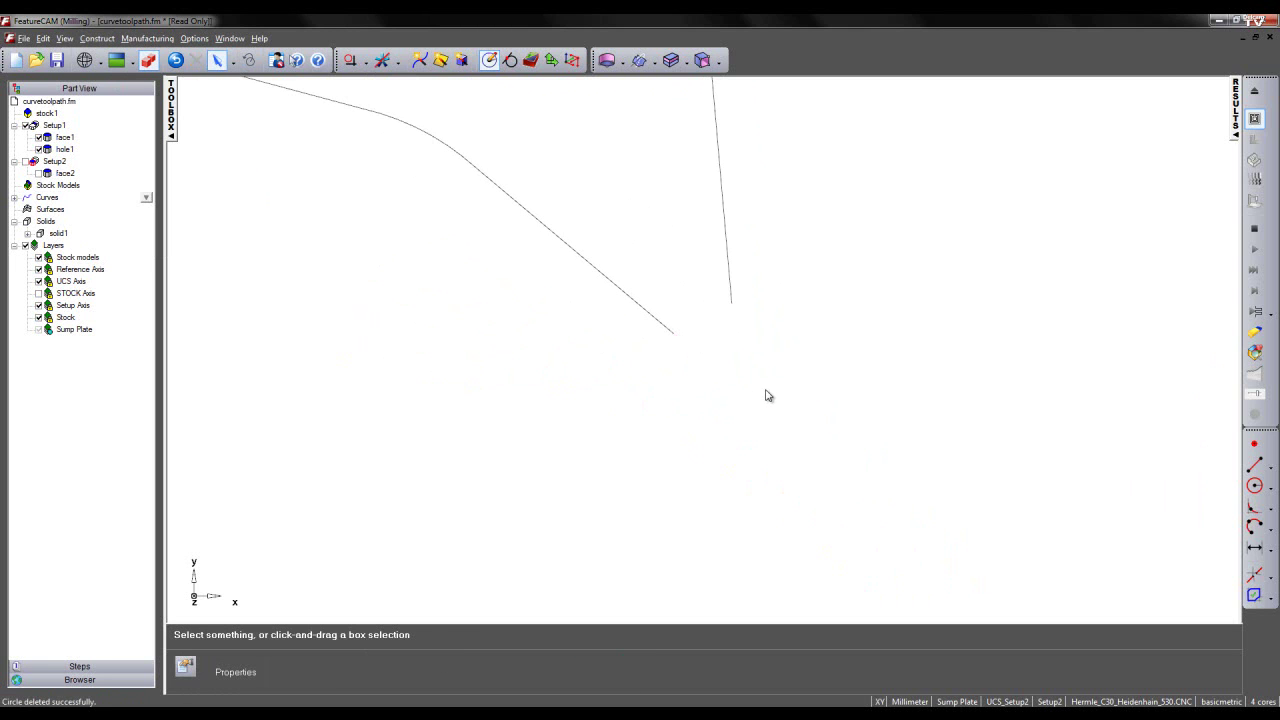
Extend the two open-ended lines at the deleted corner well past their crossing point
left_click(1272, 572)
left_click(1226, 606)
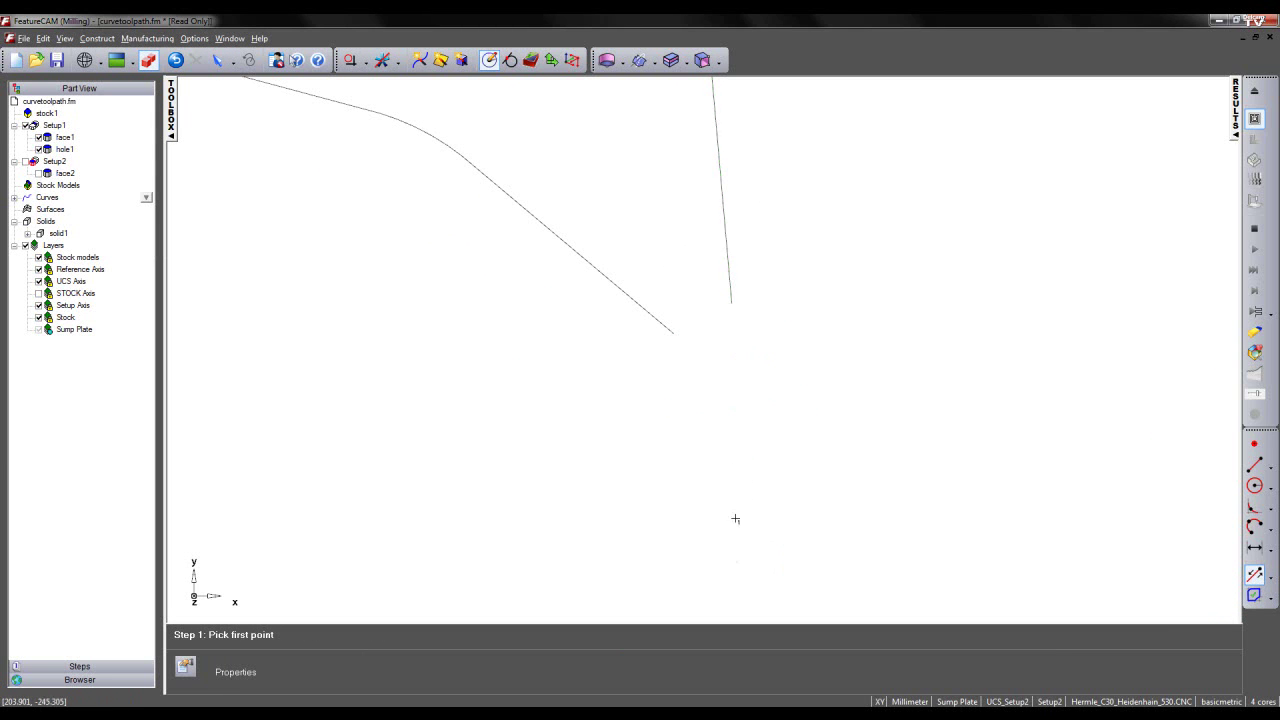
left_click(884, 506)
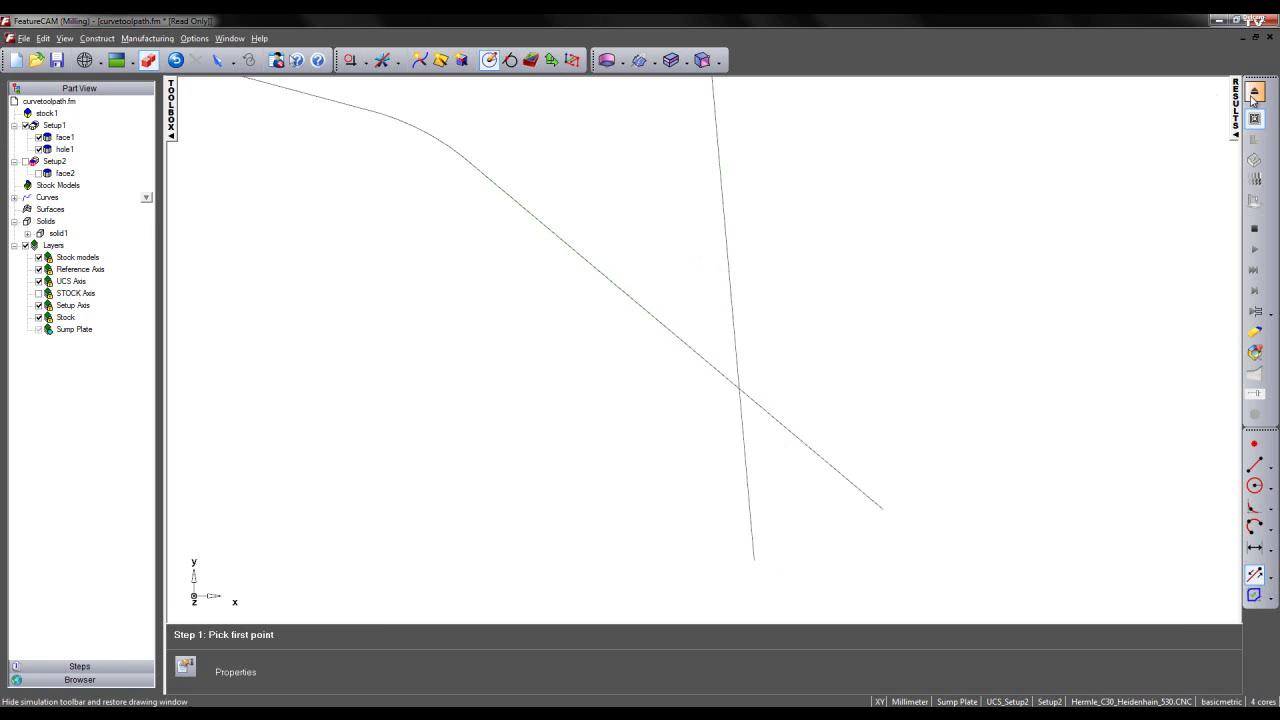
scroll(743, 234, "down", 4)
middle_click_drag(580, 223, 635, 280)
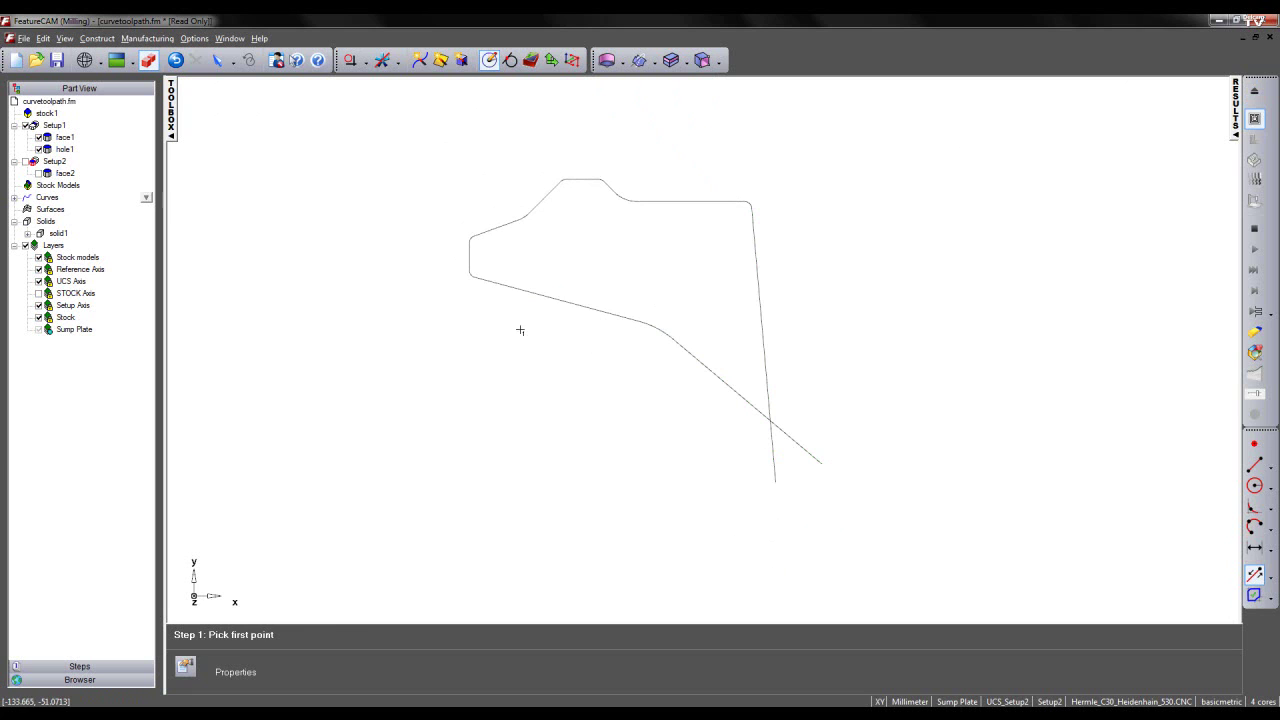
key("Escape")
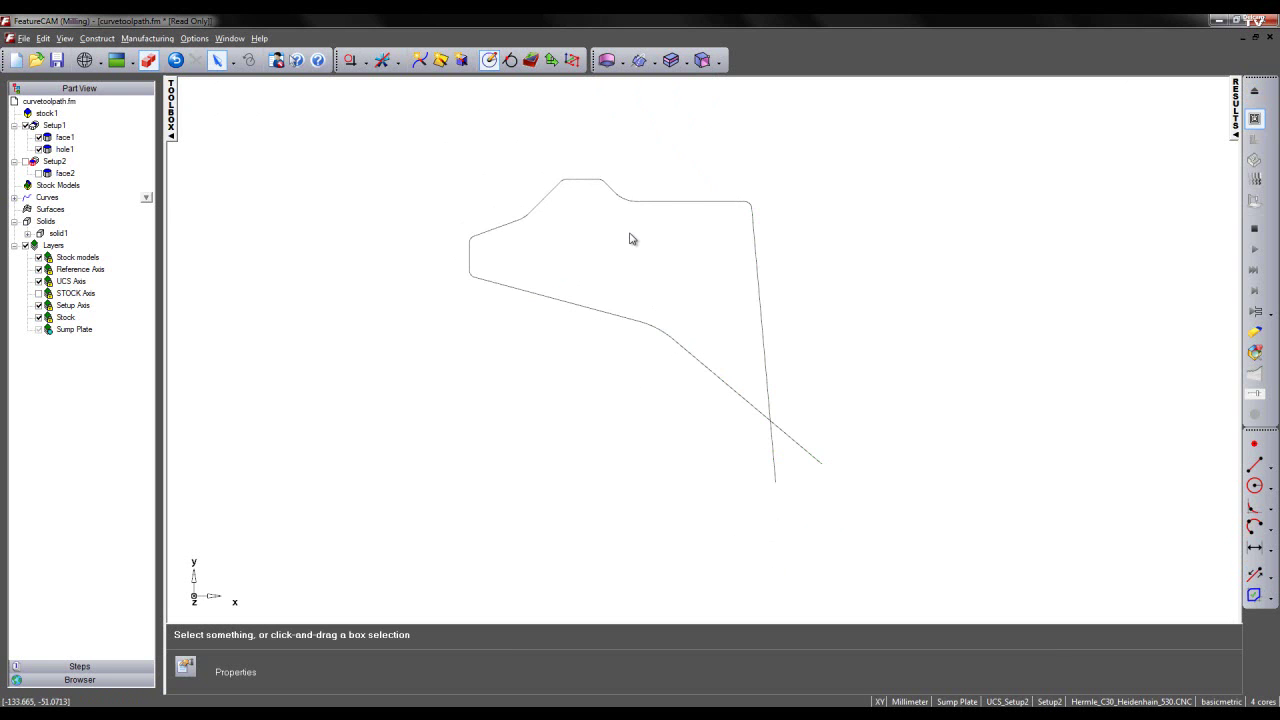
Create one curve from all the outline geometry with the Curve from curve Merge Curves constructor and 0.010 mm tolerance
left_click(1268, 597)
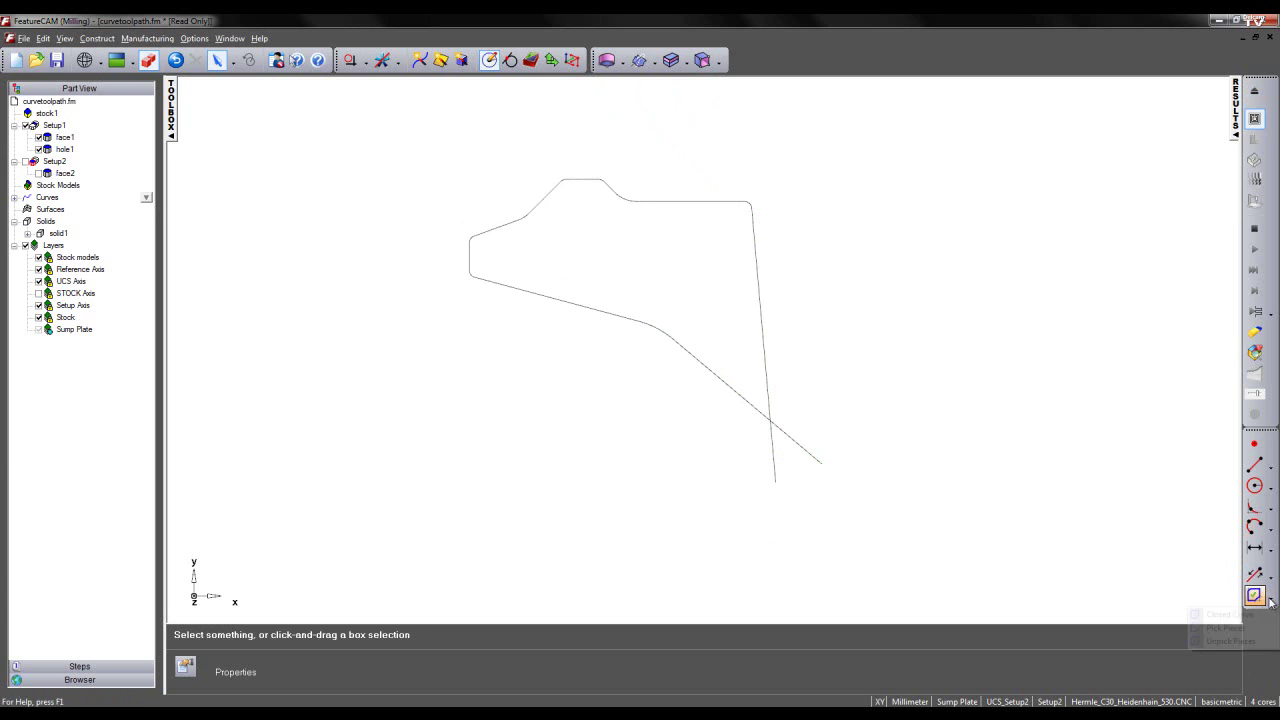
left_click(851, 488)
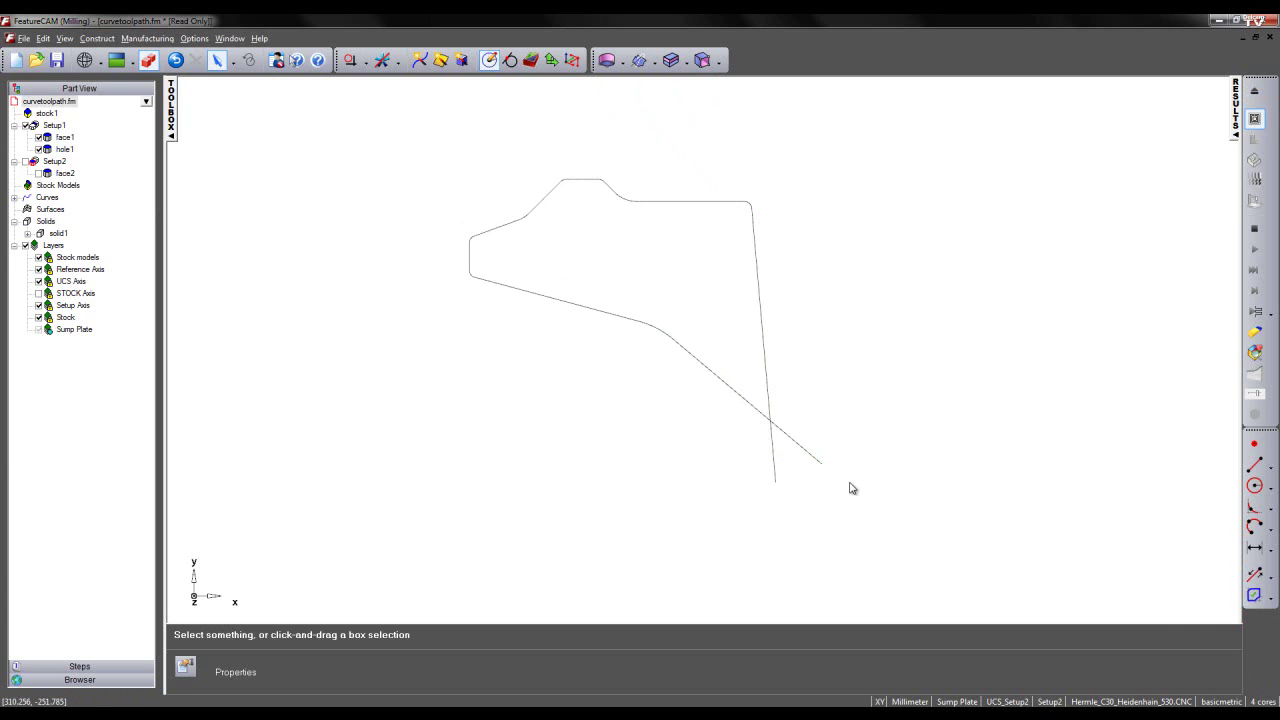
left_click(420, 62)
left_click_drag(348, 208, 208, 135)
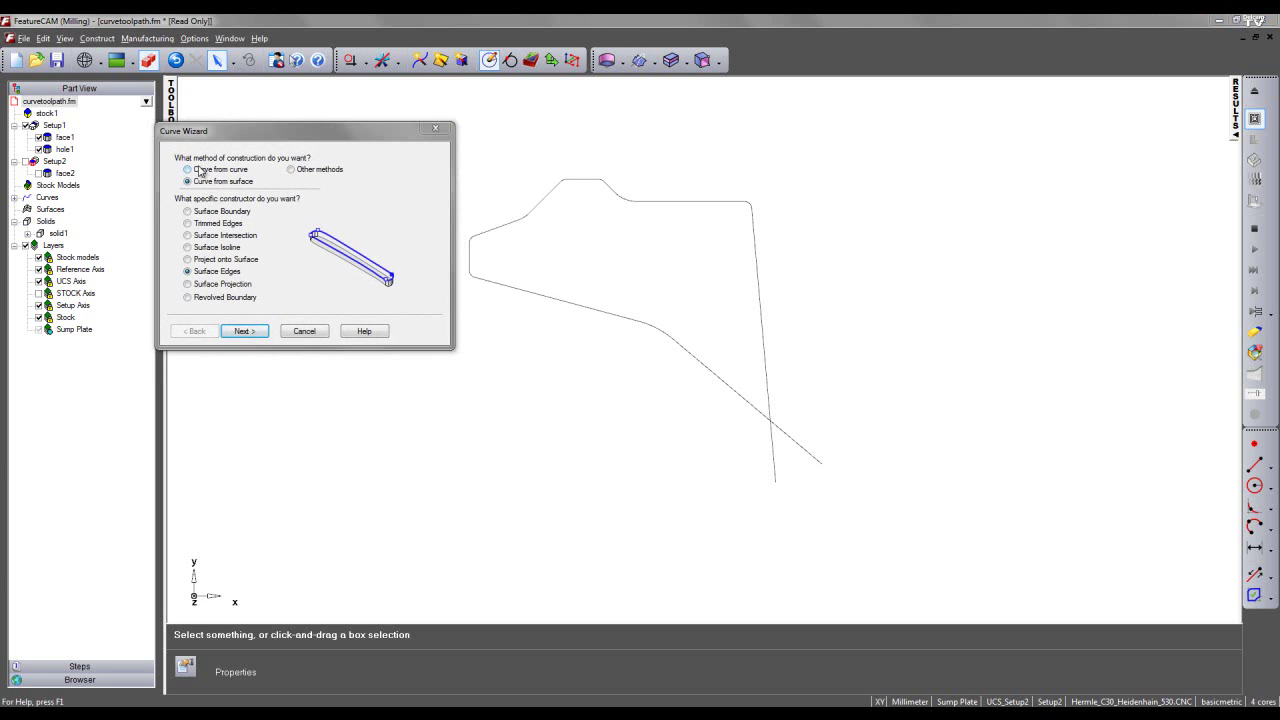
left_click(188, 169)
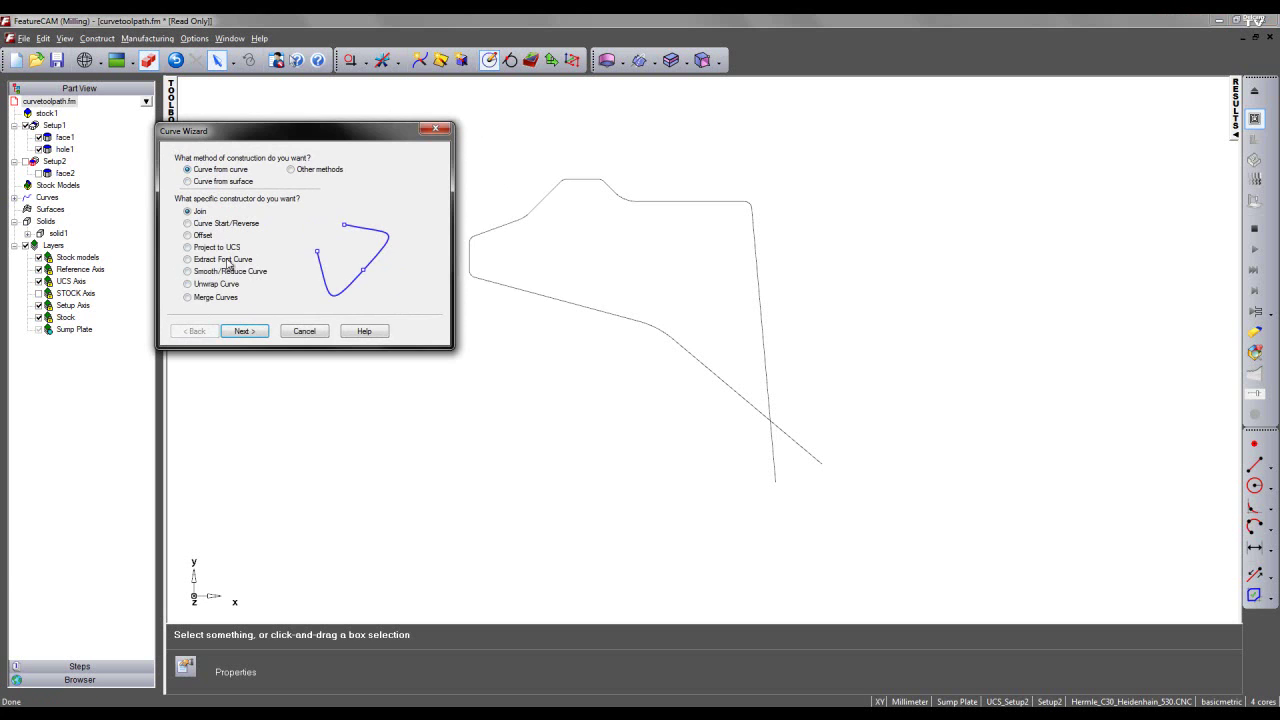
left_click(188, 297)
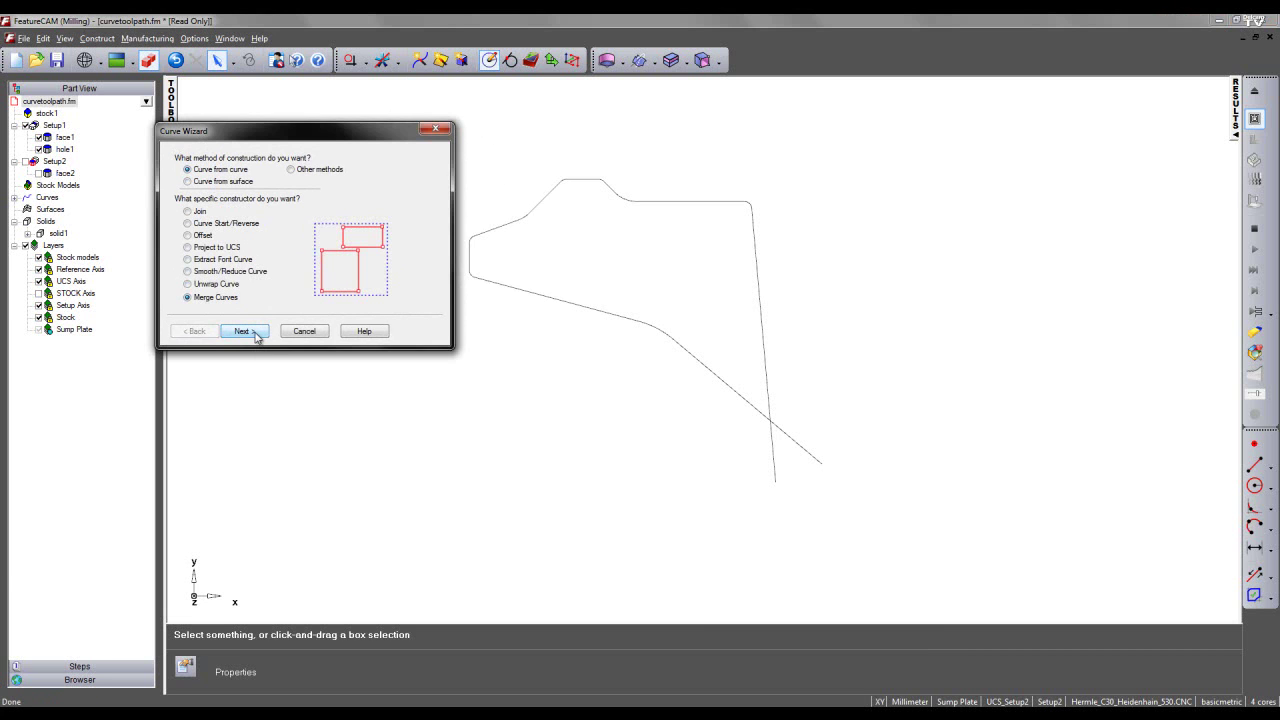
left_click(243, 331)
left_click(641, 432)
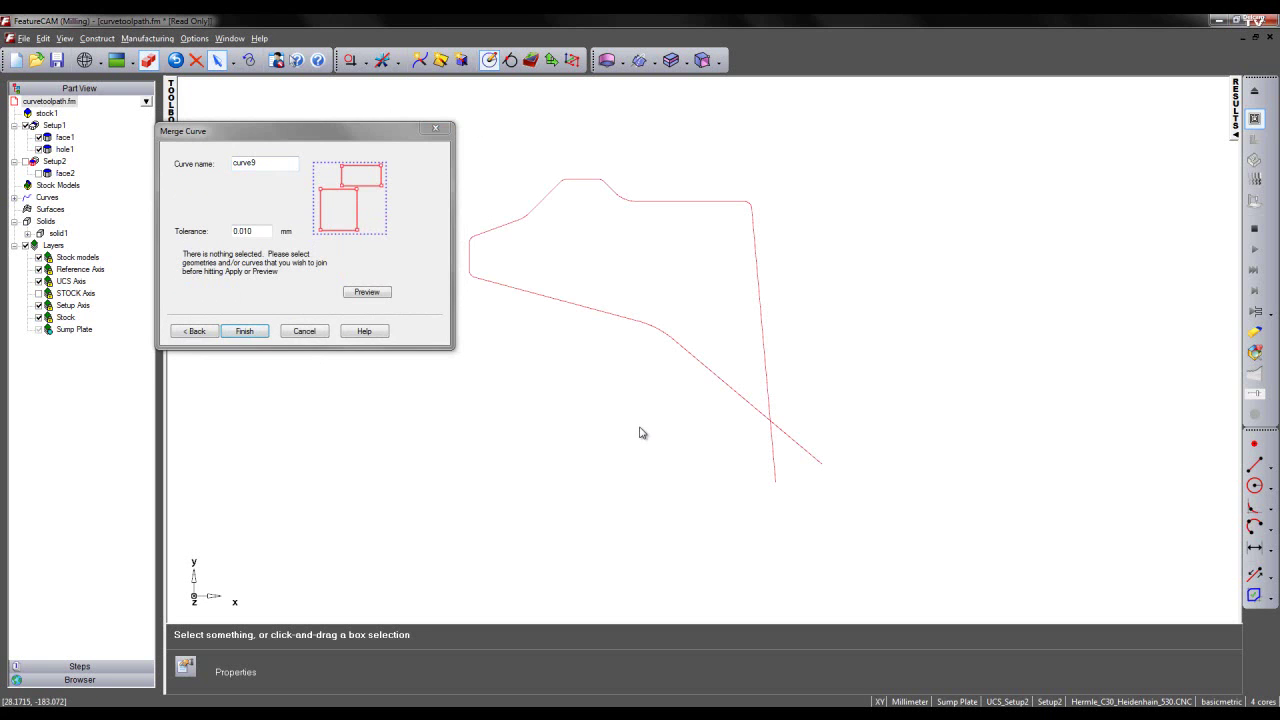
left_click(371, 295)
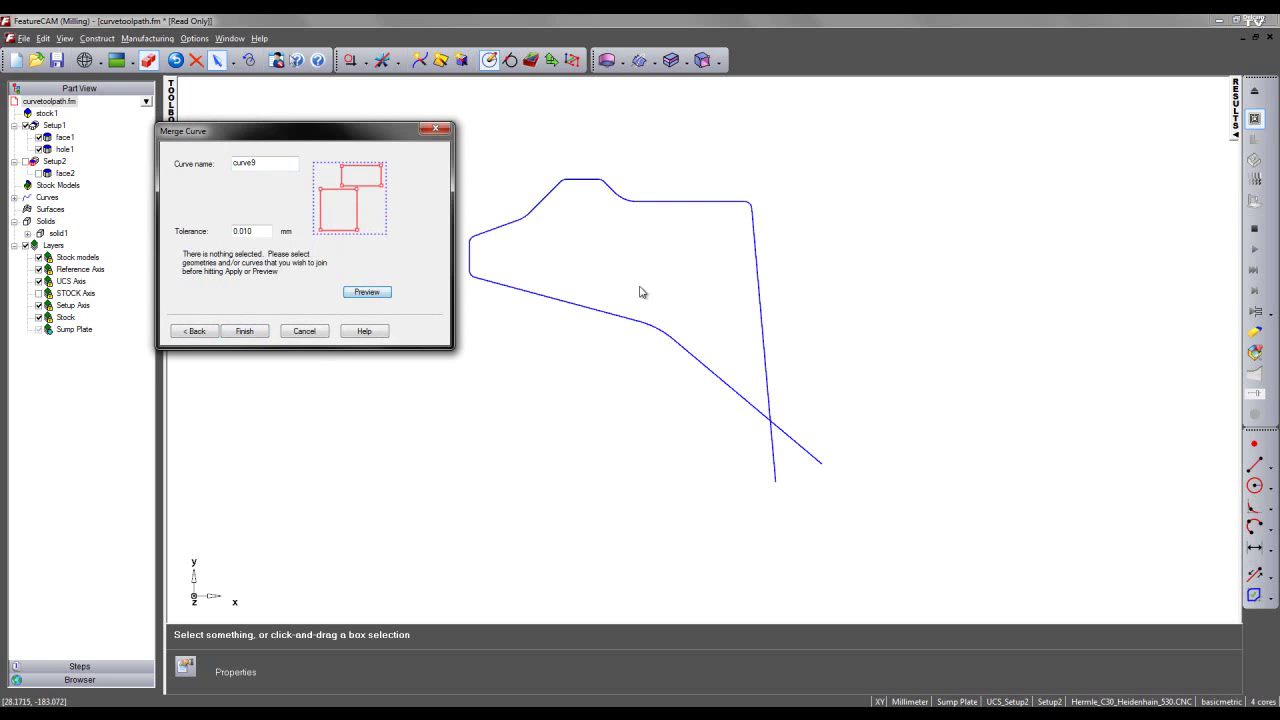
left_click(251, 333)
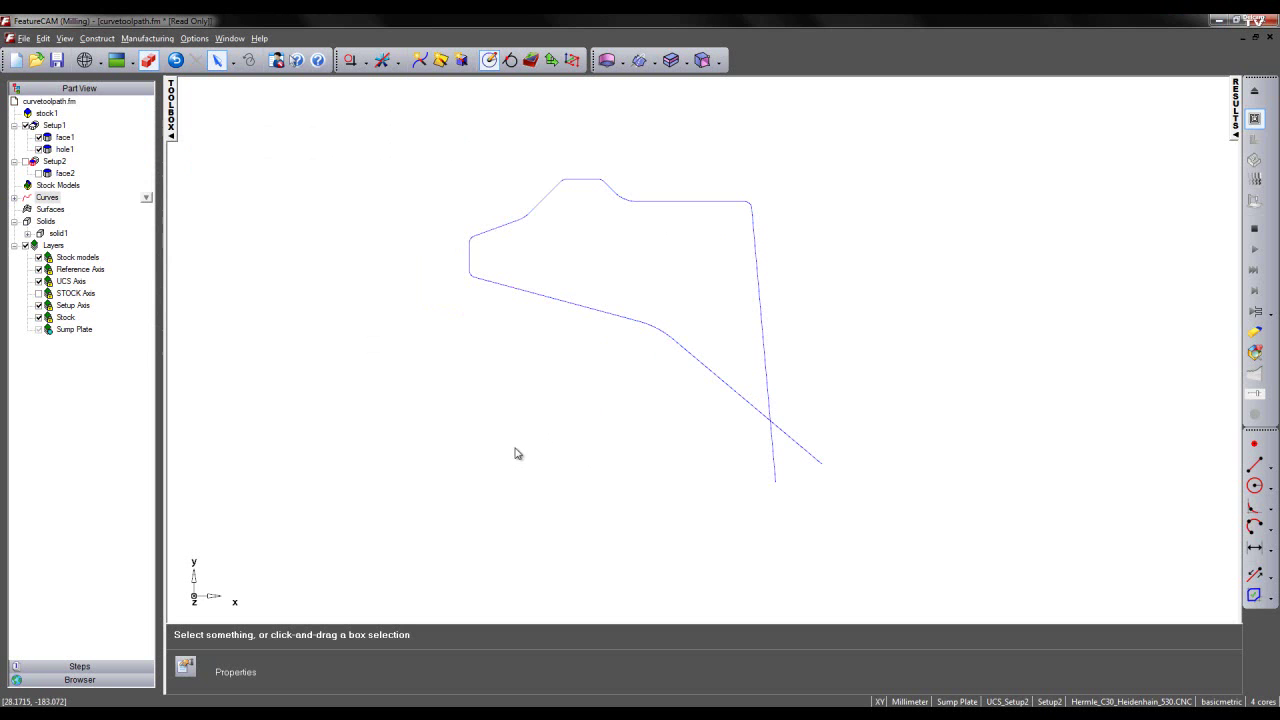
Select curve9 and move it by translating it -1 in Z, with 0 in X and Y
left_click(14, 199)
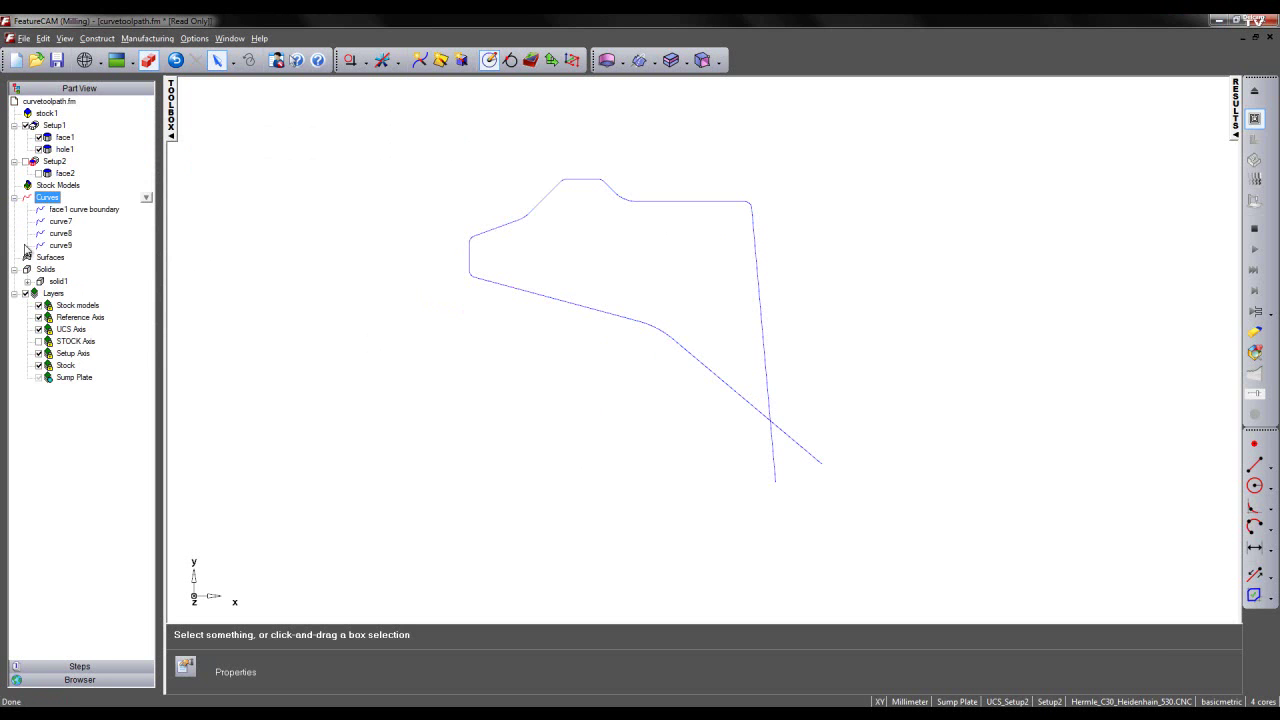
left_click(60, 245)
middle_click_drag(671, 454, 735, 318)
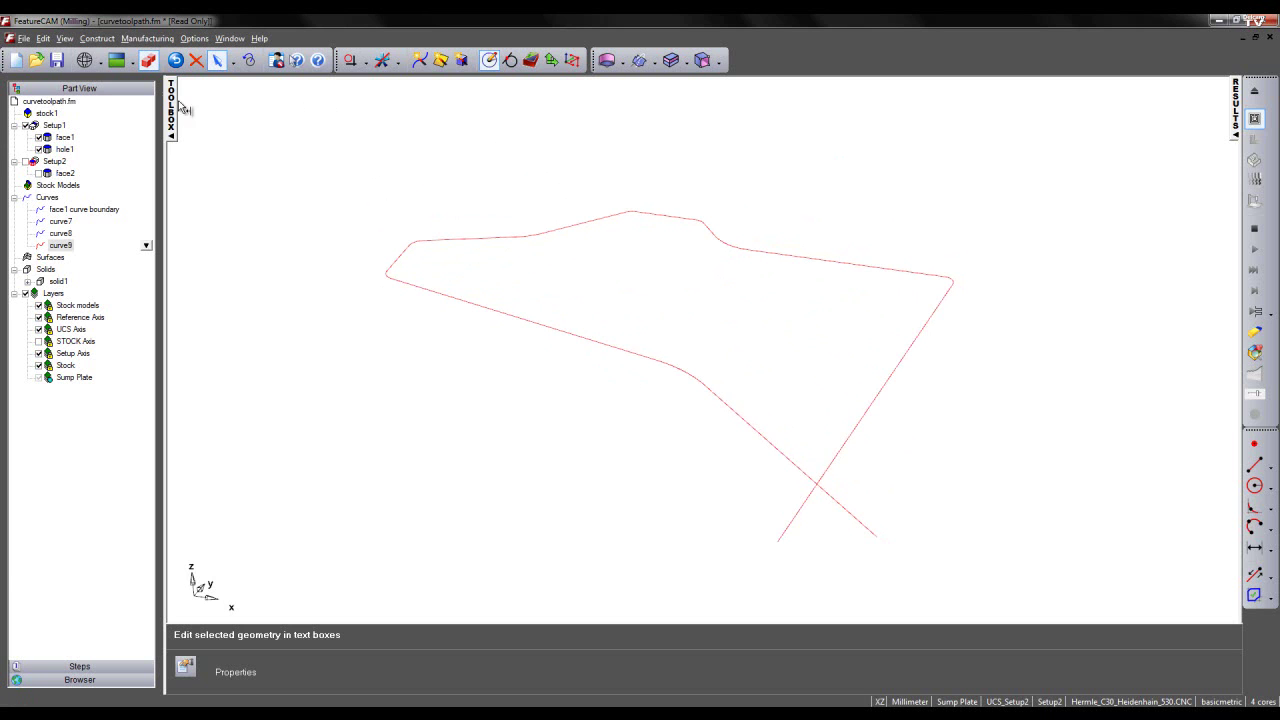
left_click(43, 38)
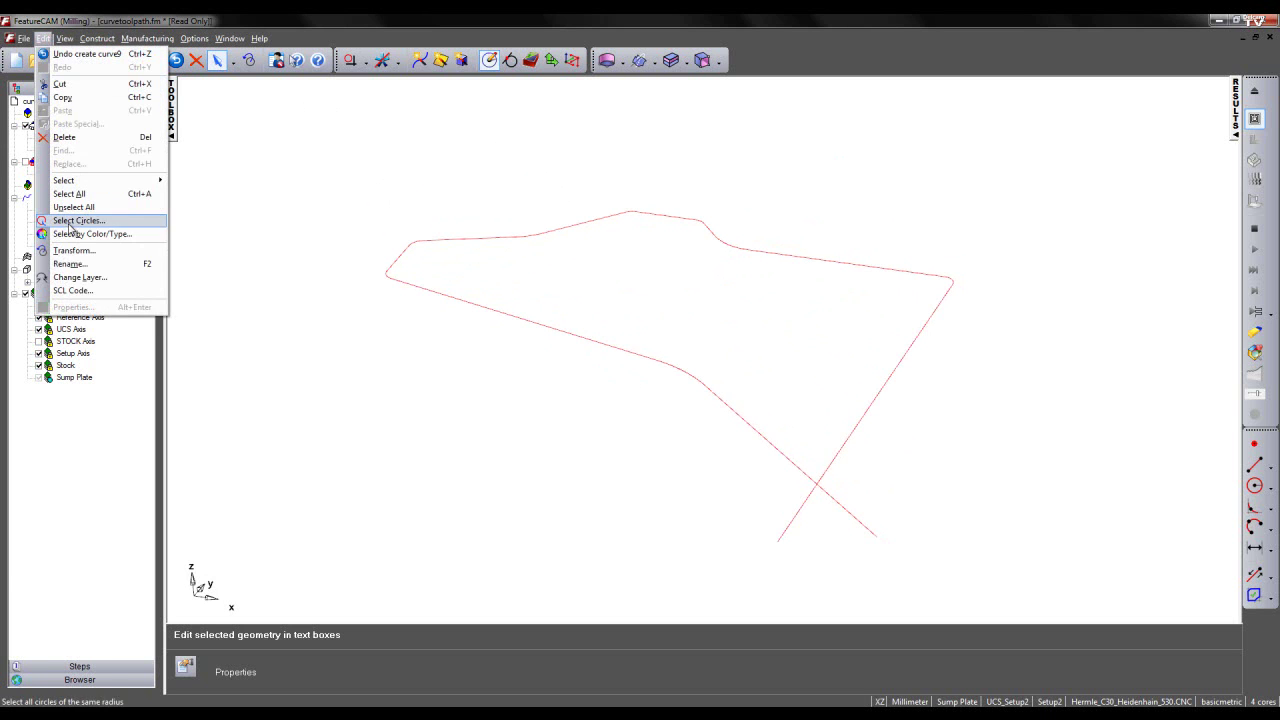
left_click(69, 252)
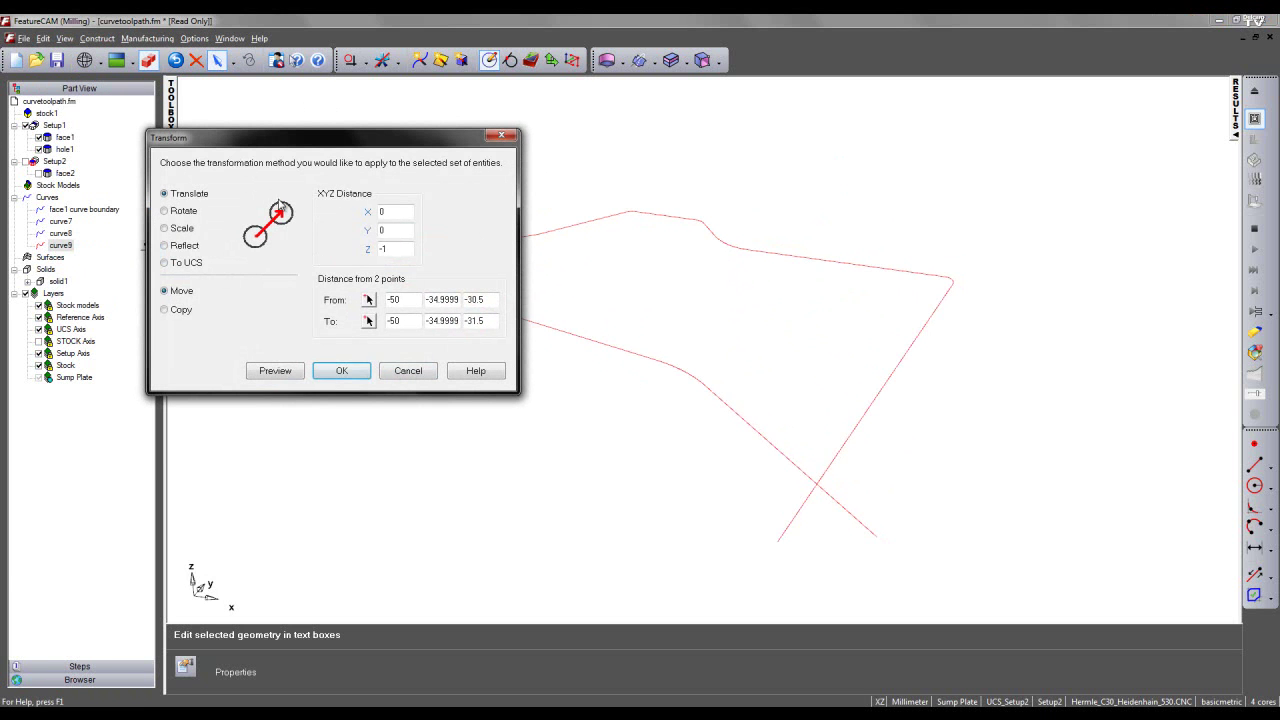
double_click(388, 249)
left_click(284, 375)
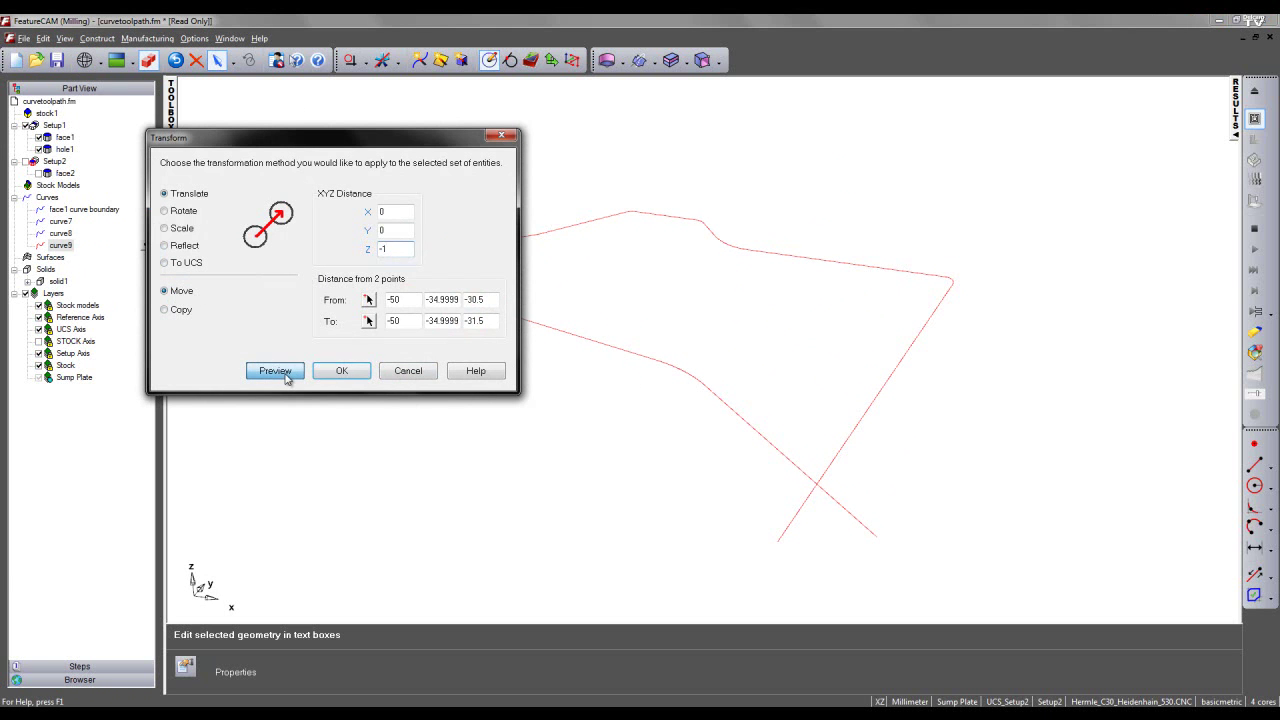
left_click(348, 374)
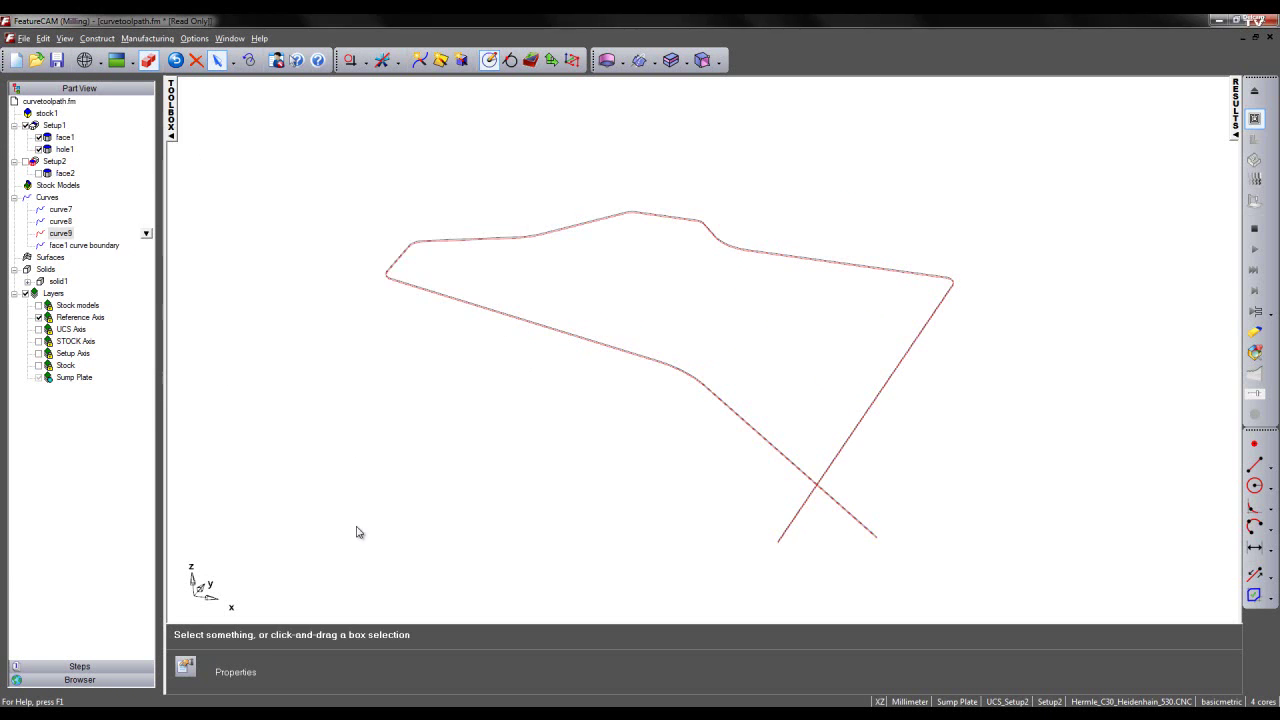
left_click(595, 418)
scroll(595, 418, "up", 3)
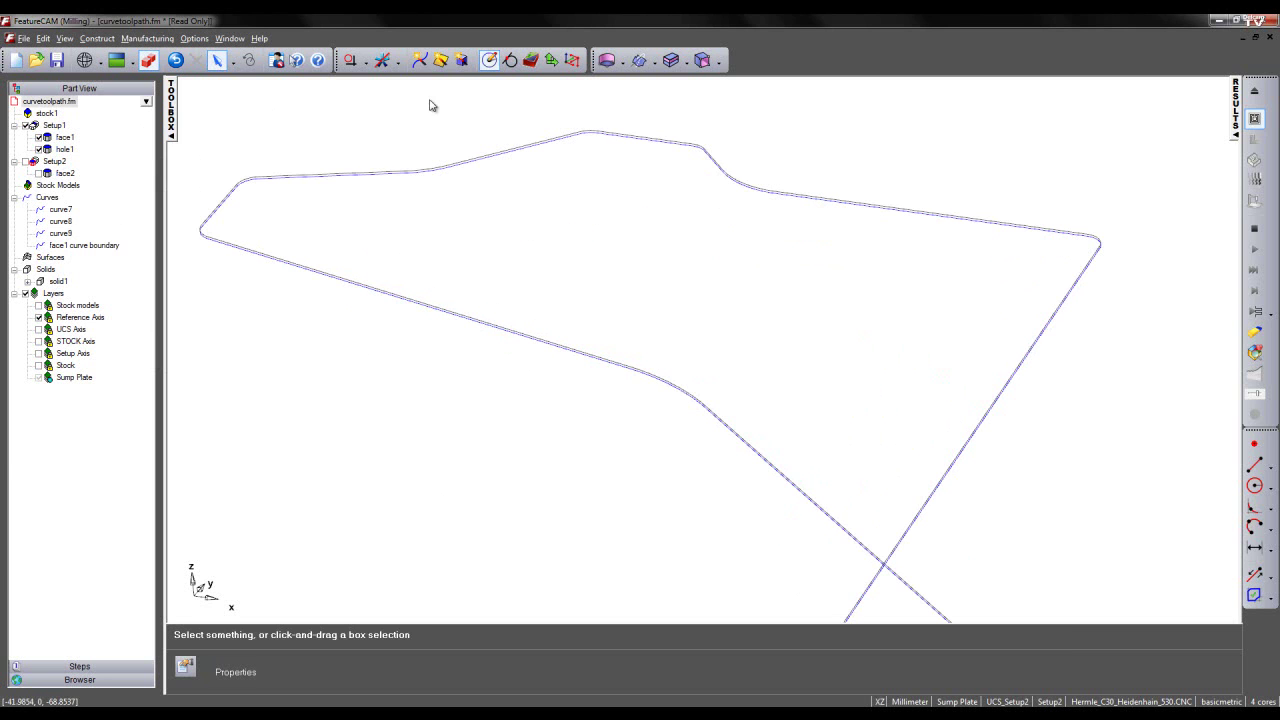
Start a new Toolpath feature in Setup2 with curve9 as the curve that defines the toolpath
left_click(530, 62)
left_click_drag(348, 124, 412, 232)
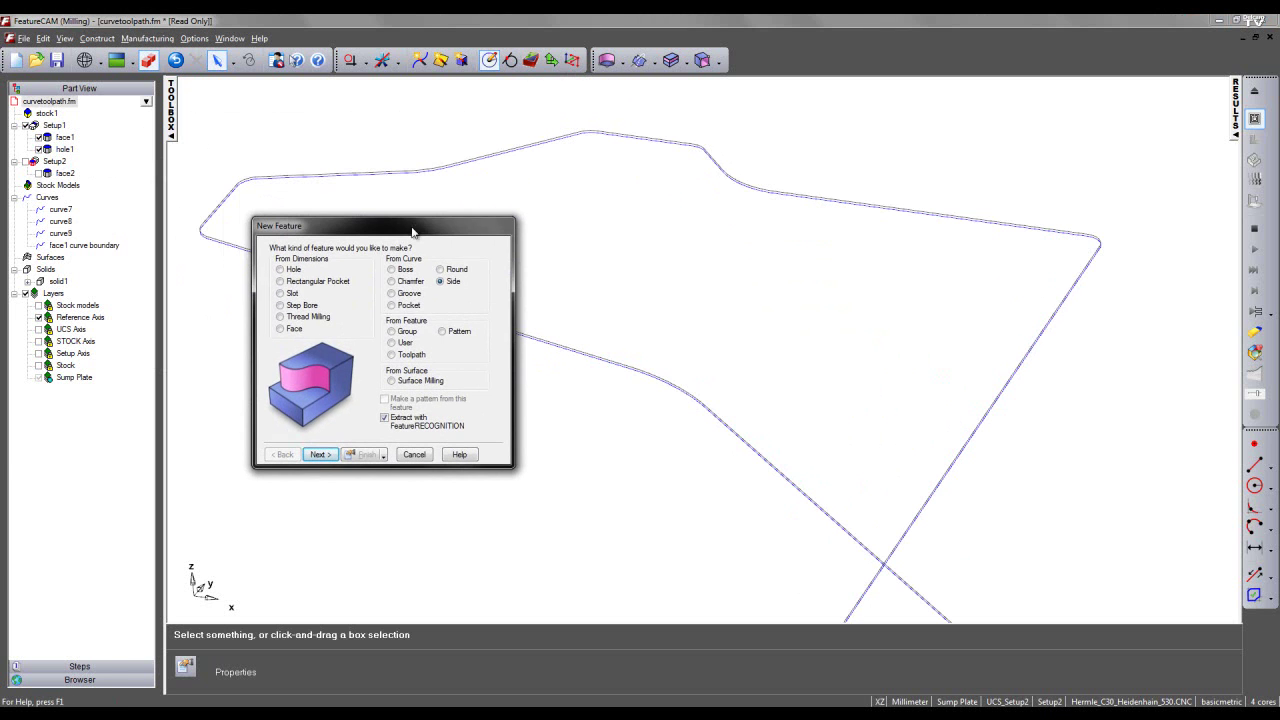
left_click(403, 357)
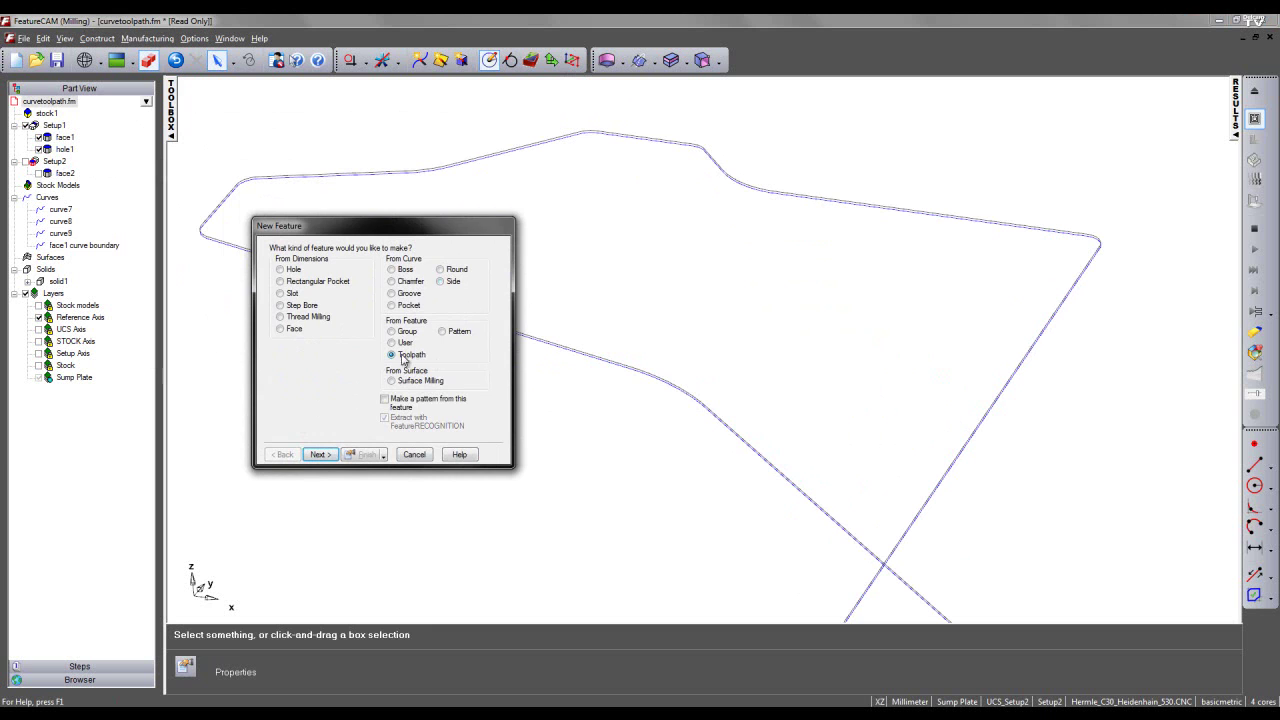
left_click(323, 455)
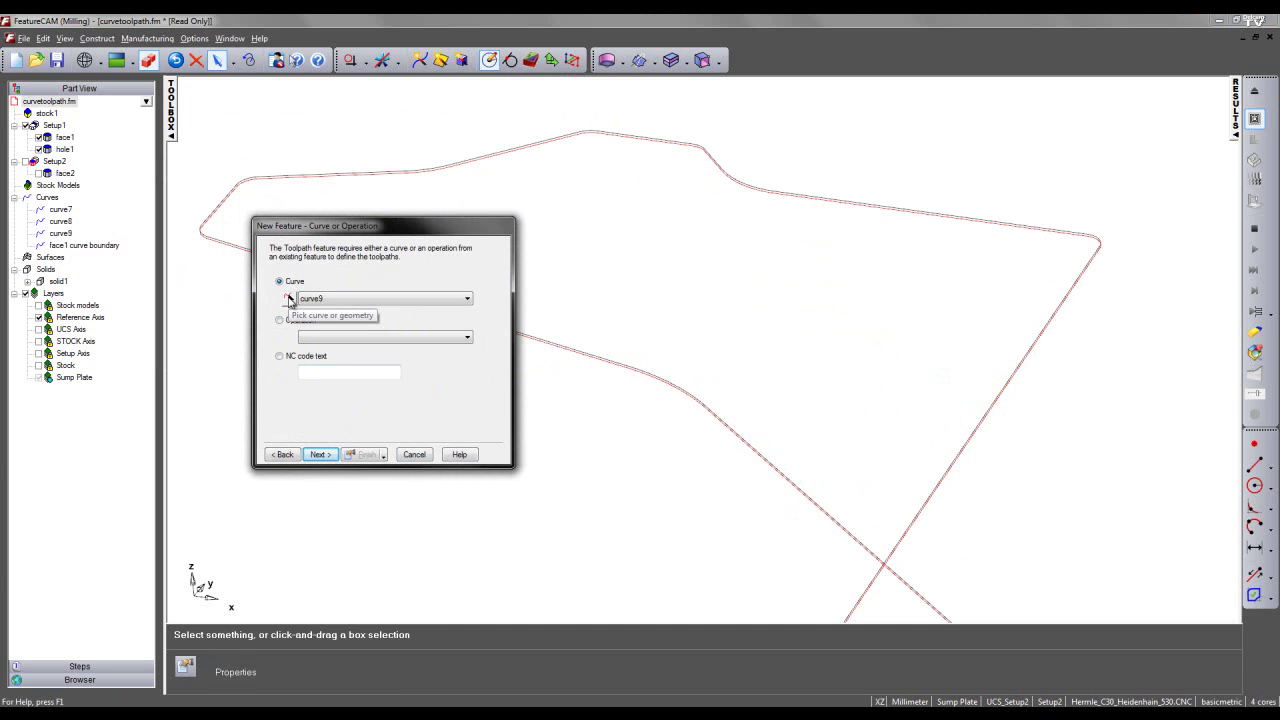
left_click(352, 298)
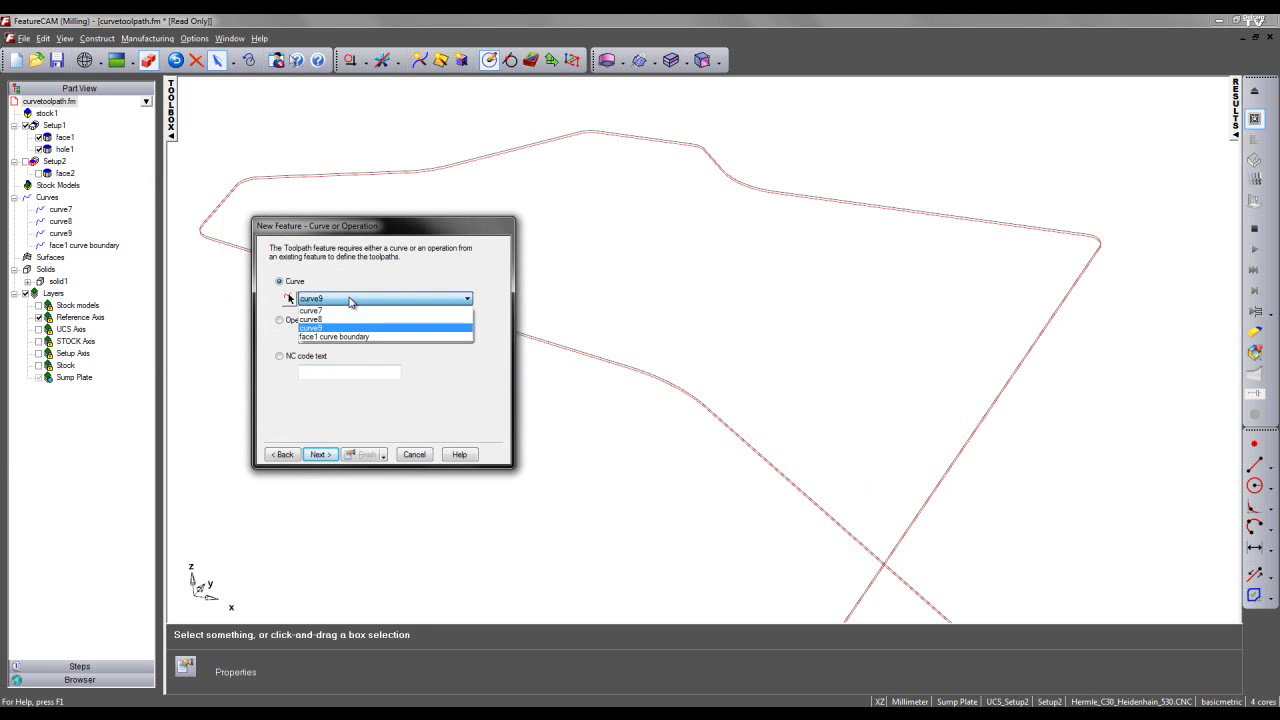
left_click(352, 298)
left_click(320, 454)
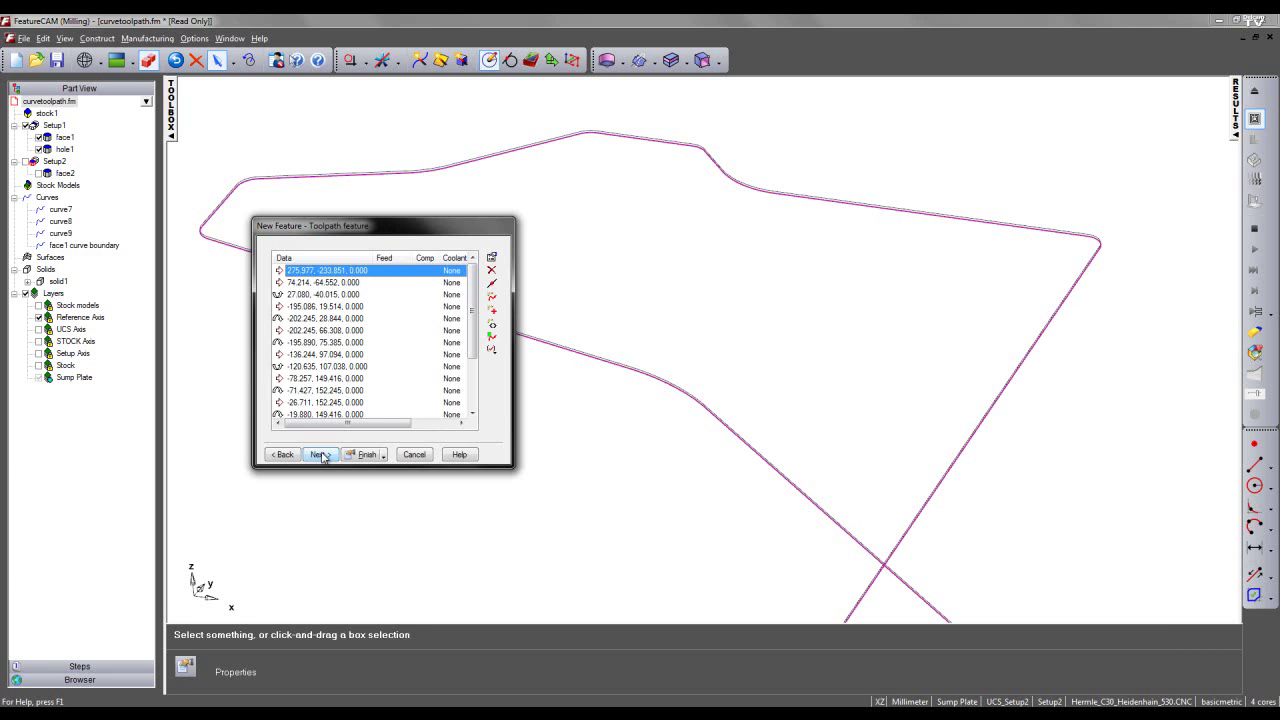
Assign the face mill facemillM8000 to the toolpath operation and finish creating the feature
left_click(320, 454)
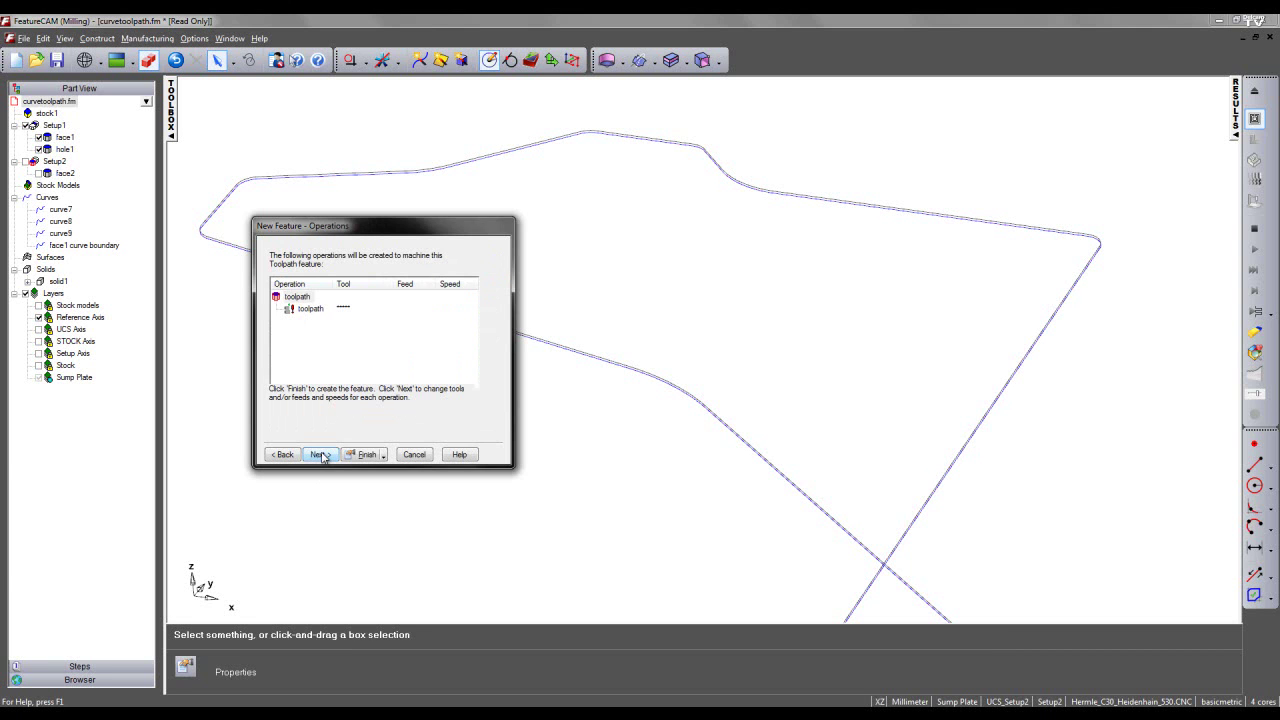
left_click(320, 454)
left_click(320, 455)
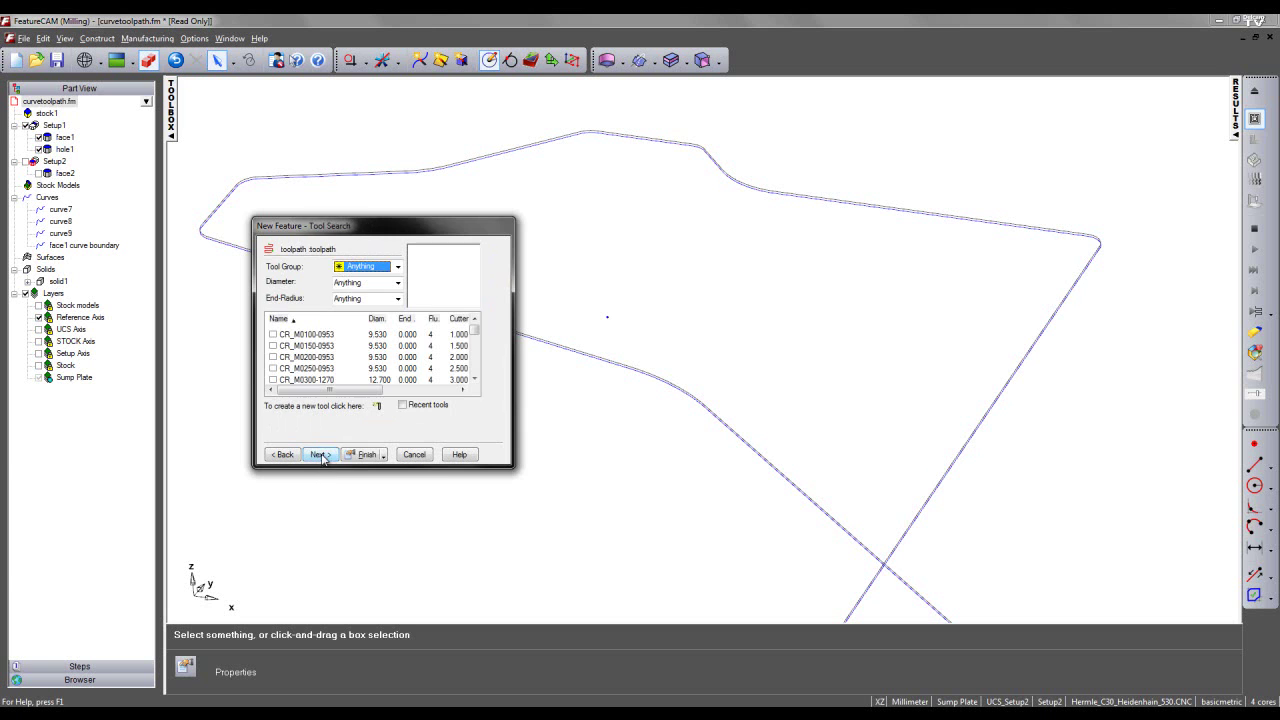
left_click(397, 266)
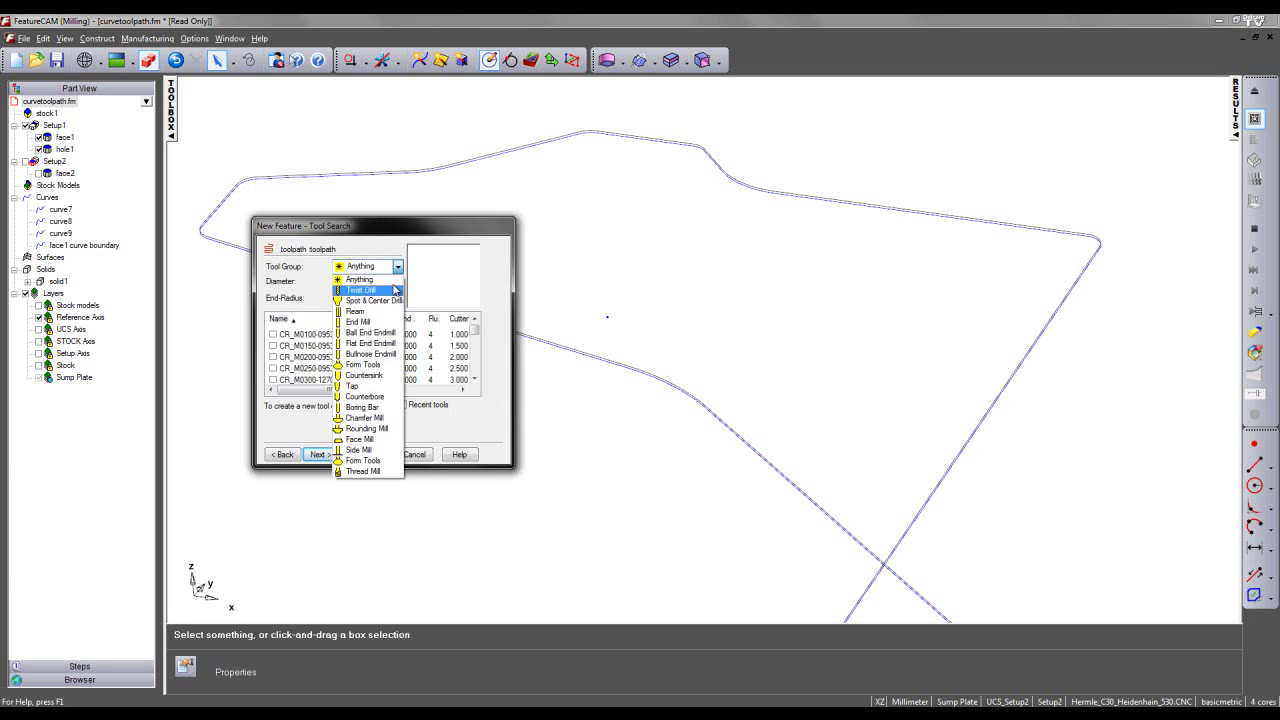
left_click(366, 439)
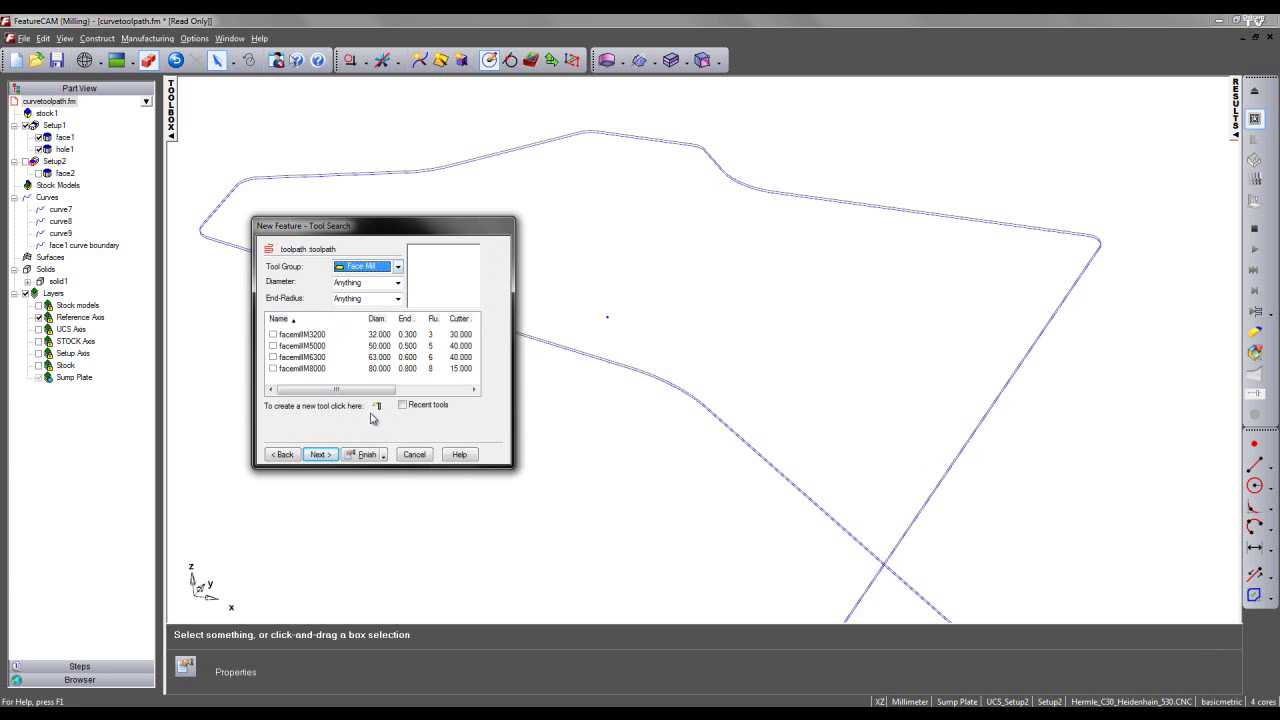
left_click(273, 369)
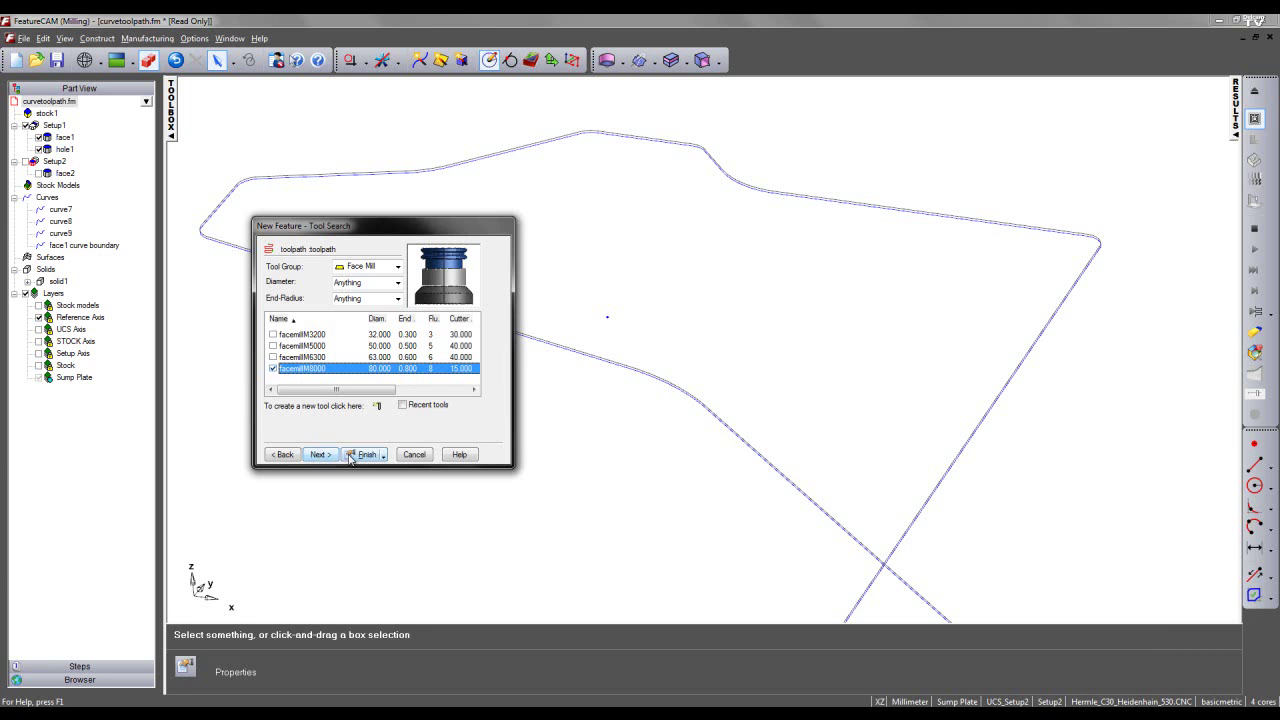
left_click(320, 455)
left_click(362, 455)
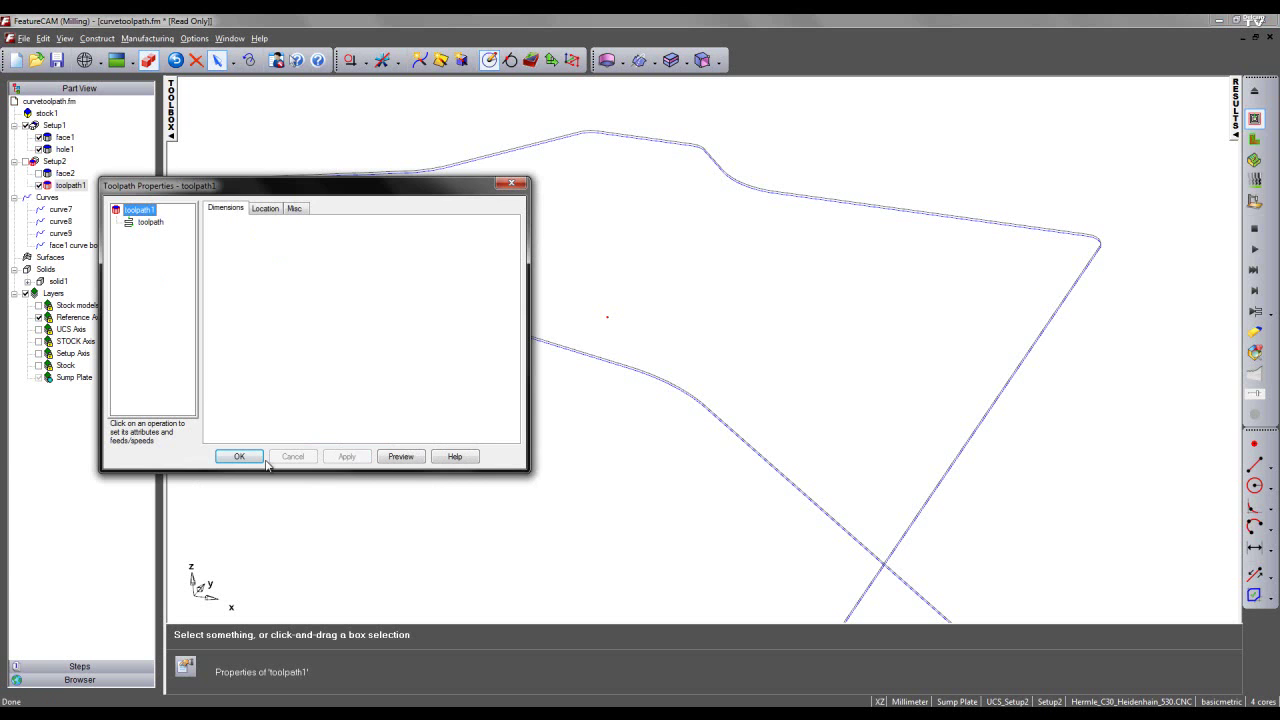
Preview the new toolpath feature's tool path as a centerline simulation, exit the preview and accept the feature's properties
left_click(395, 457)
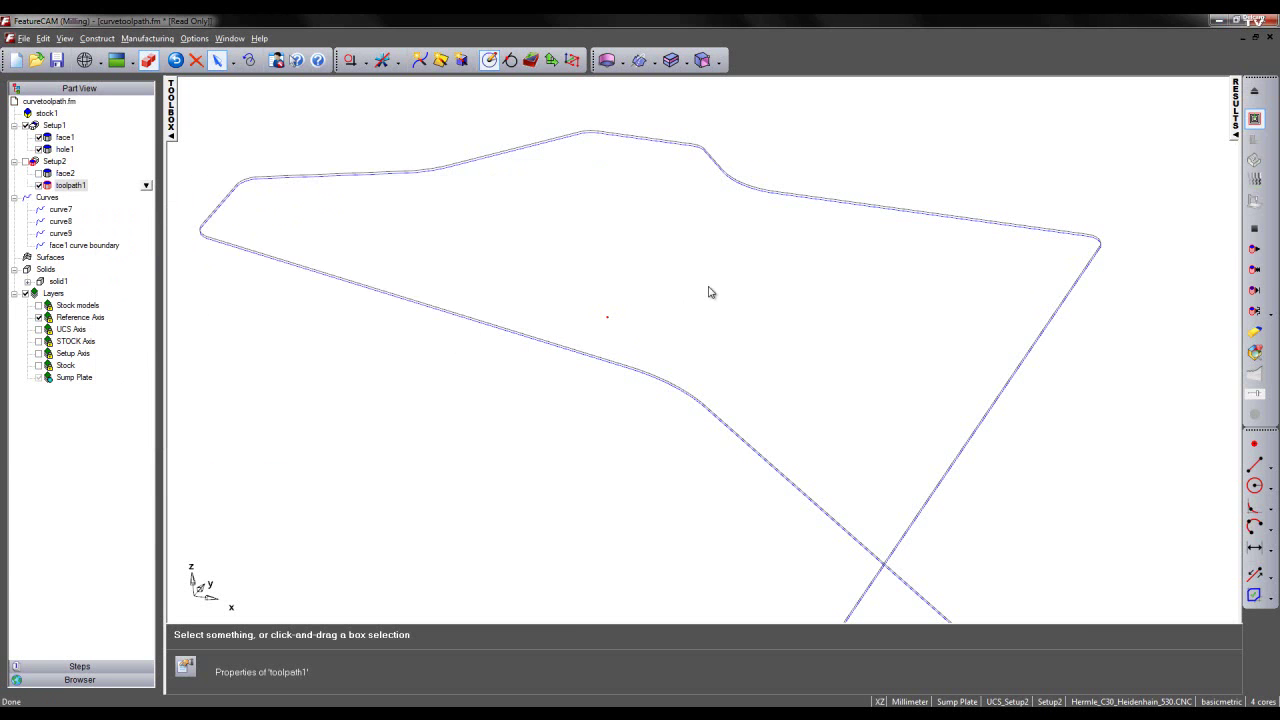
scroll(710, 310, "down", 3)
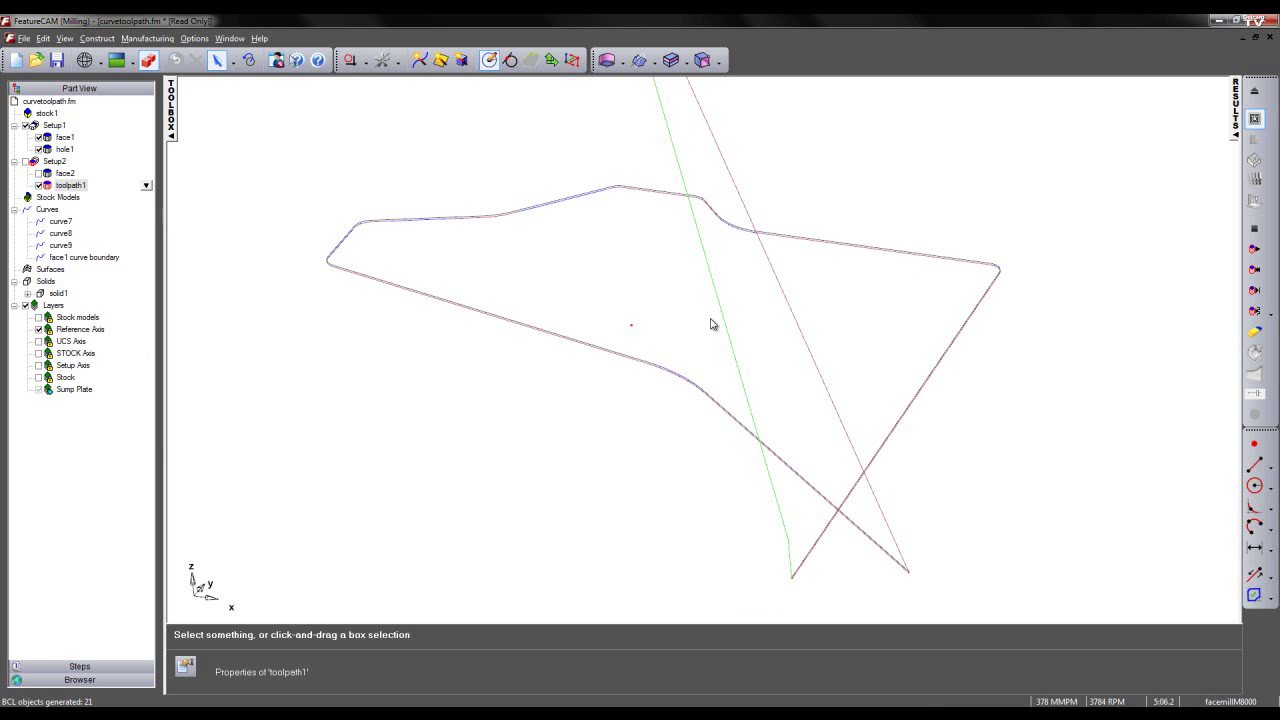
left_click(1255, 92)
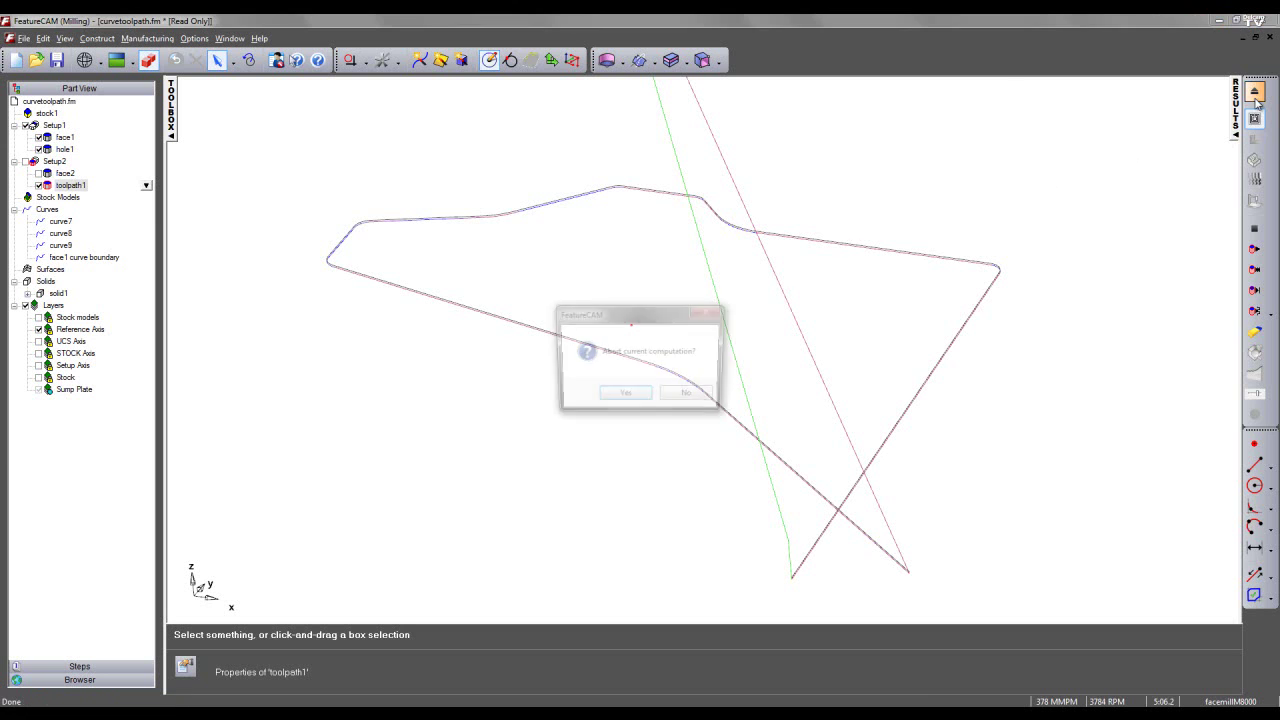
left_click(623, 396)
left_click(240, 456)
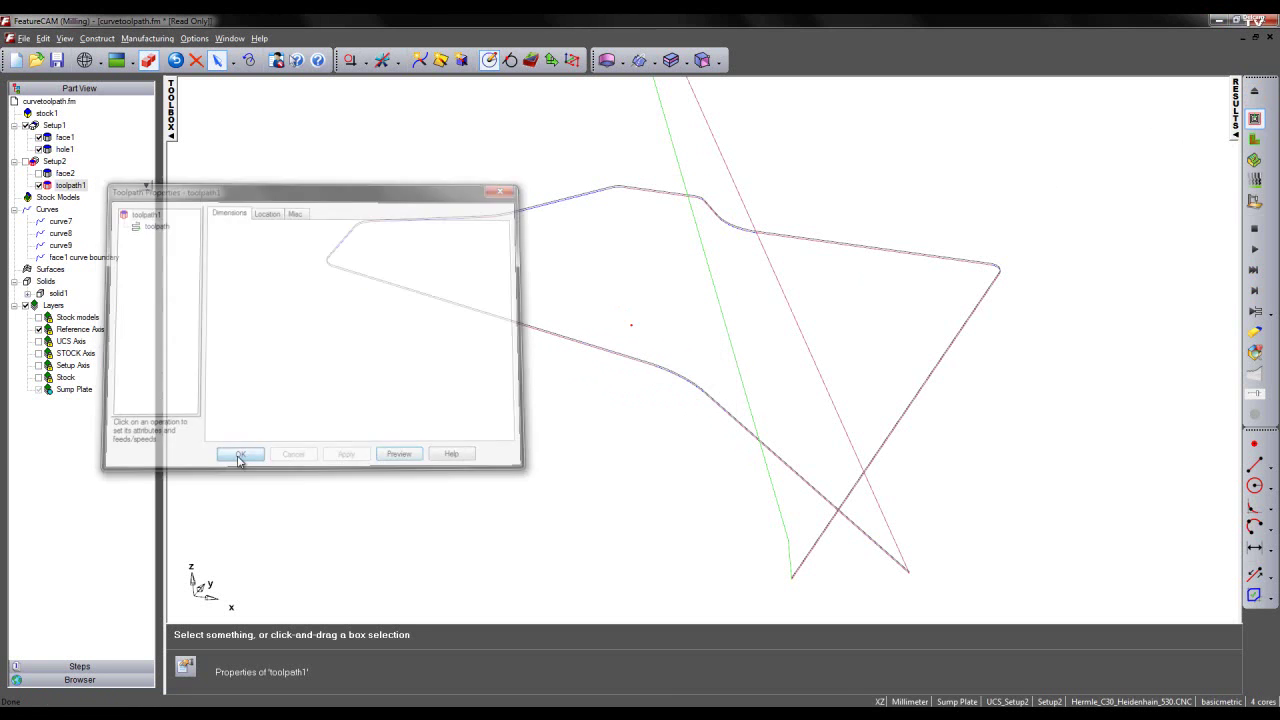
left_click(462, 407)
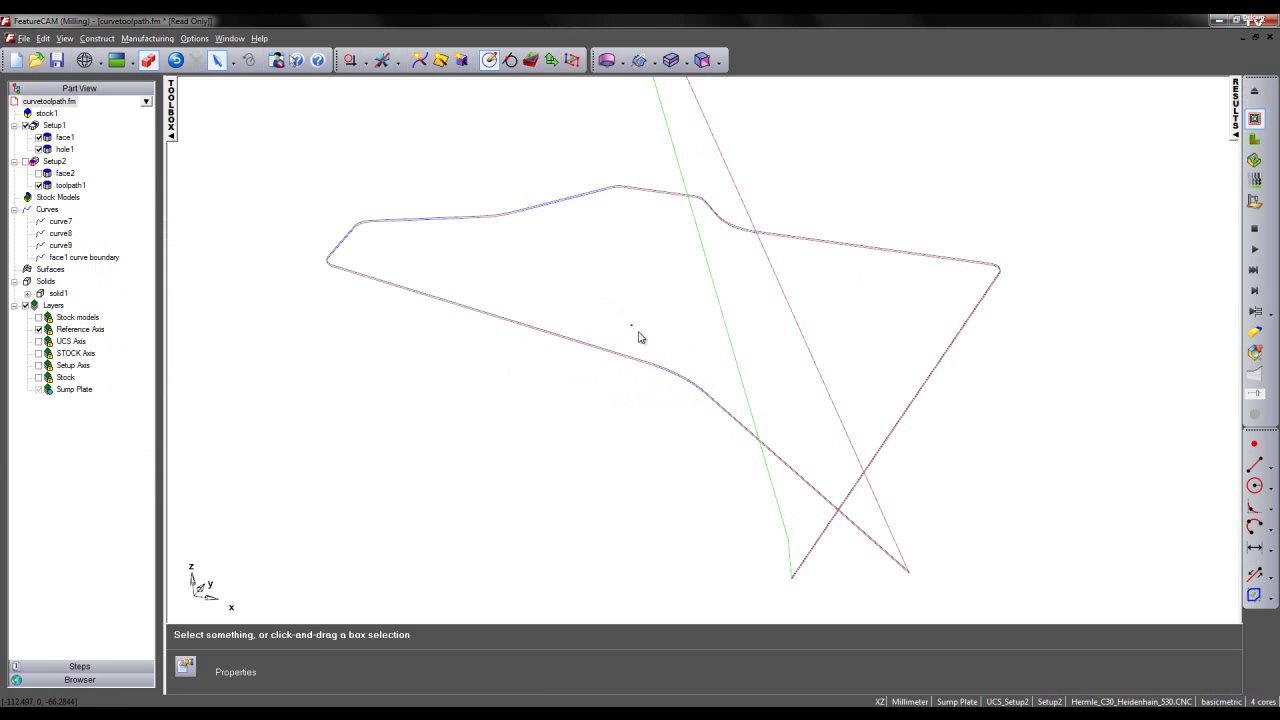
Run a 3D simulation of the Setup2 toolpath and inspect the cut around the plate's rim from several angles
left_click(54, 161)
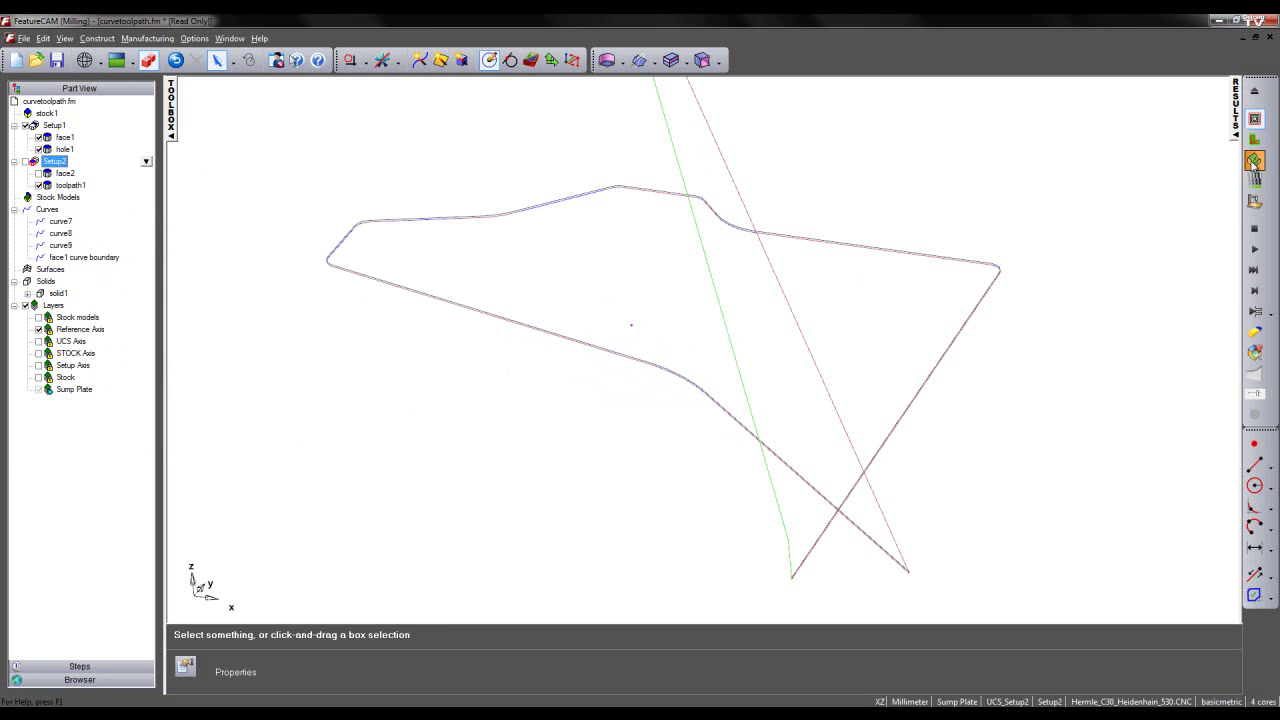
left_click(1254, 290)
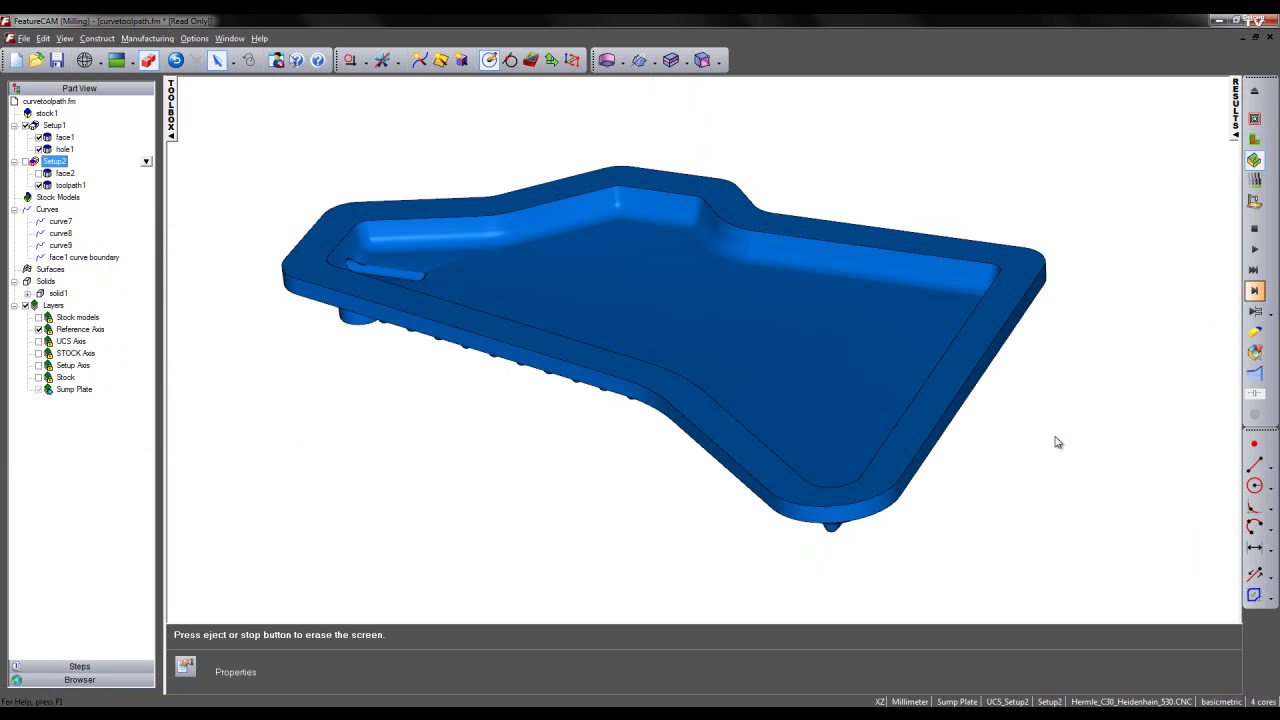
mouse_move(1065, 444)
middle_mouse_down()
mouse_move(1020, 423)
mouse_move(906, 431)
mouse_move(897, 443)
mouse_move(950, 460)
mouse_move(985, 452)
middle_mouse_up()
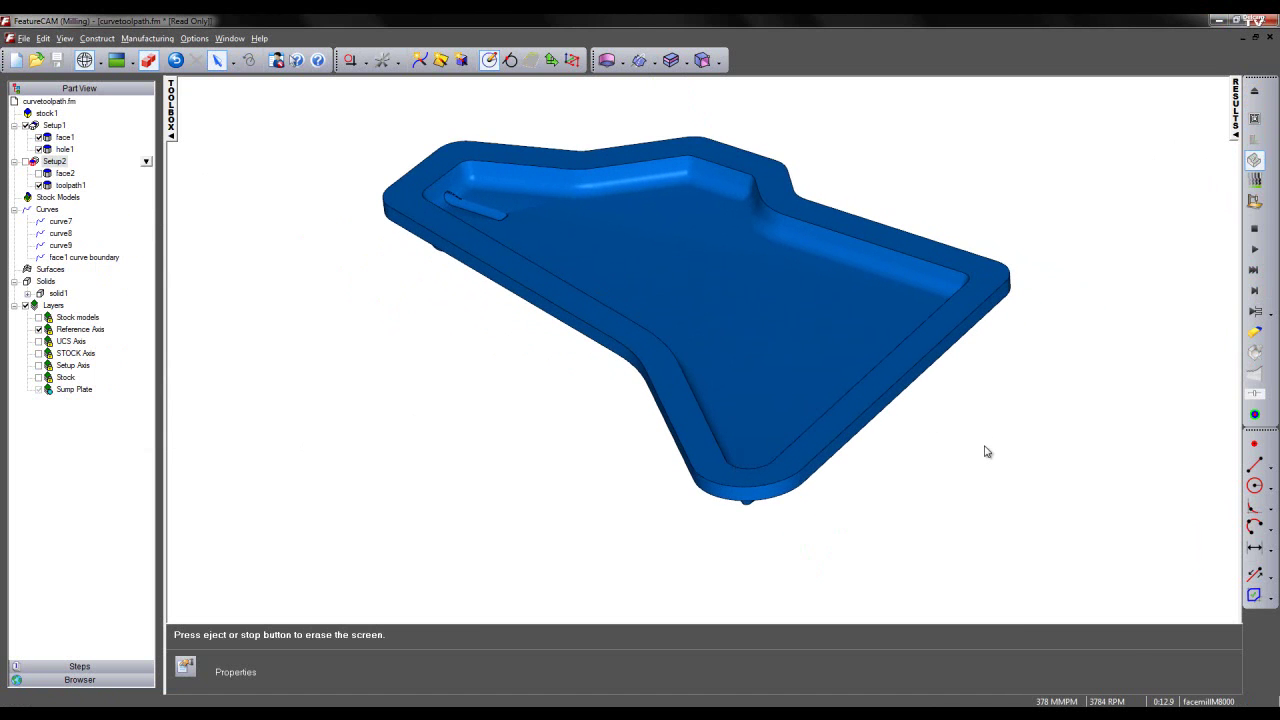
middle_click_drag(908, 477, 1029, 452)
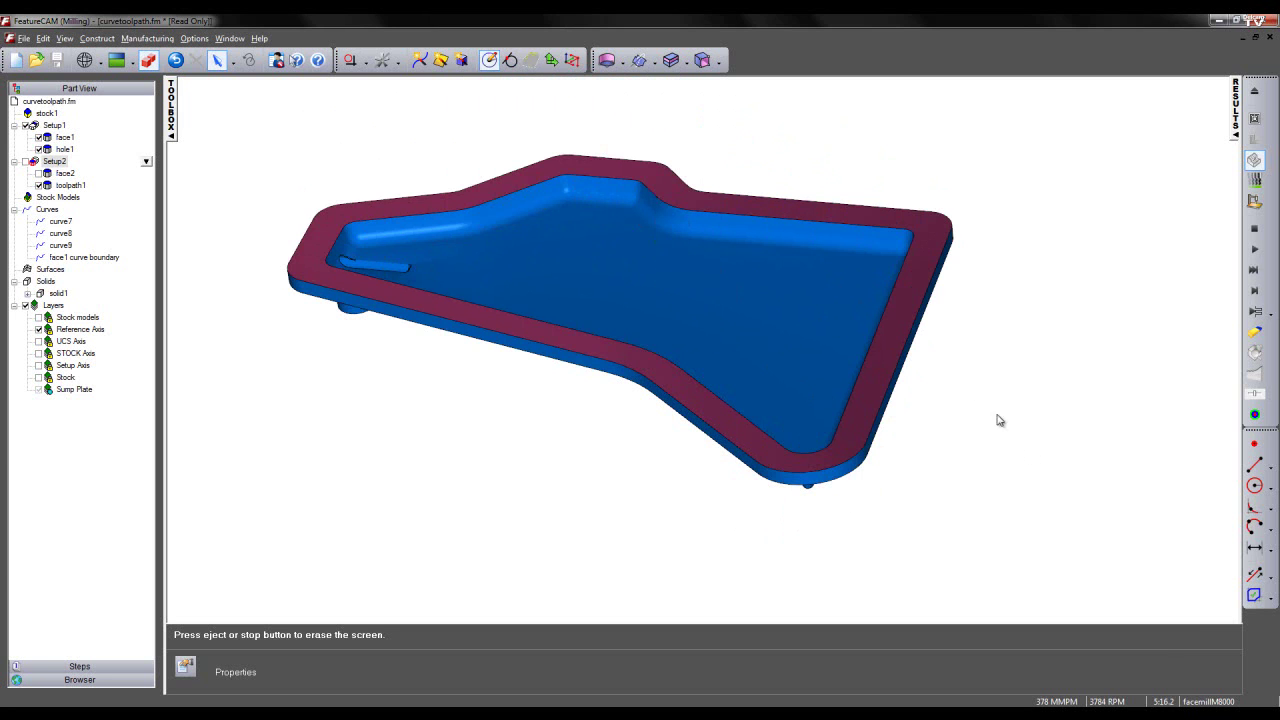
middle_click_drag(997, 420, 918, 426)
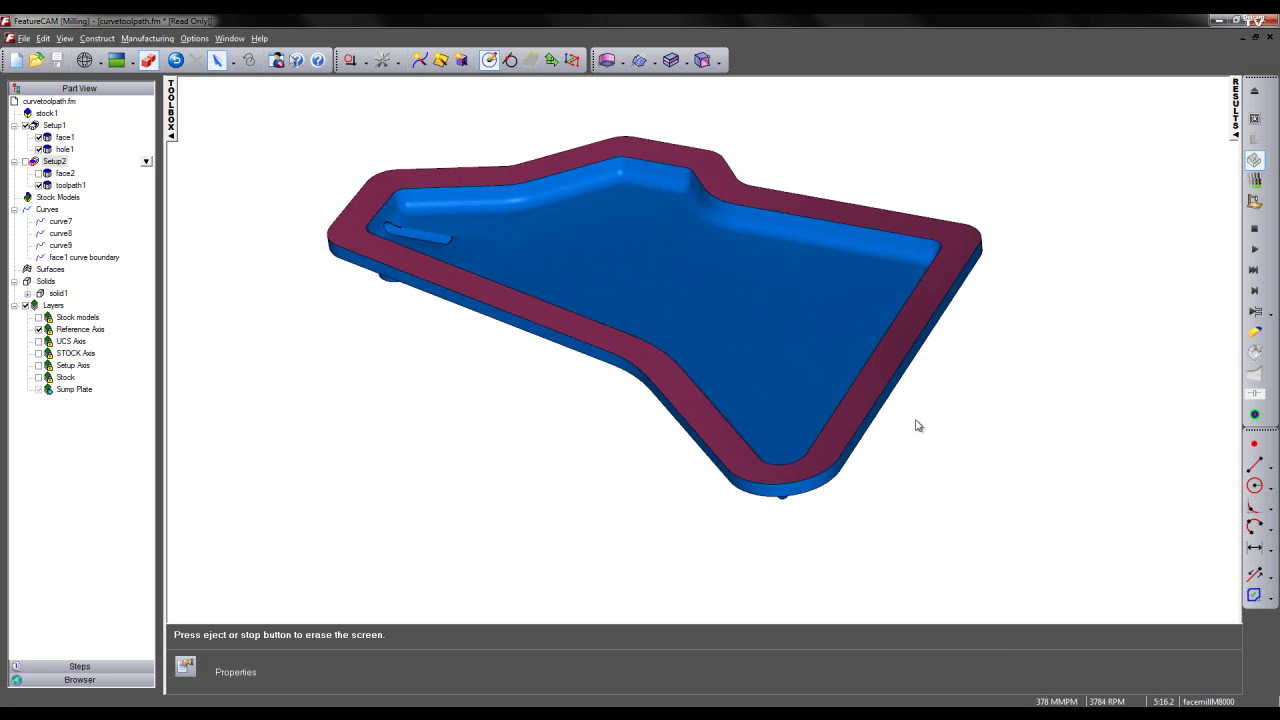